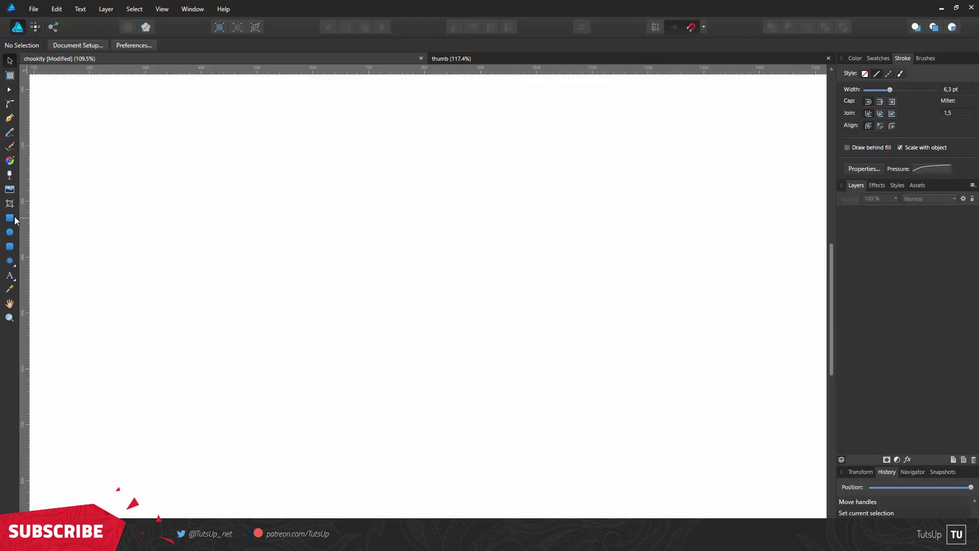
# Draw an ellipse mid-page and give its outline a wavy pressure profile.
pyautogui.click(9, 232)
pyautogui.moveTo(470, 203); pyautogui.dragTo(357, 339)
pyautogui.click(932, 169)
pyautogui.moveTo(972, 184); pyautogui.dragTo(972, 233)
pyautogui.moveTo(885, 199); pyautogui.dragTo(875, 229)
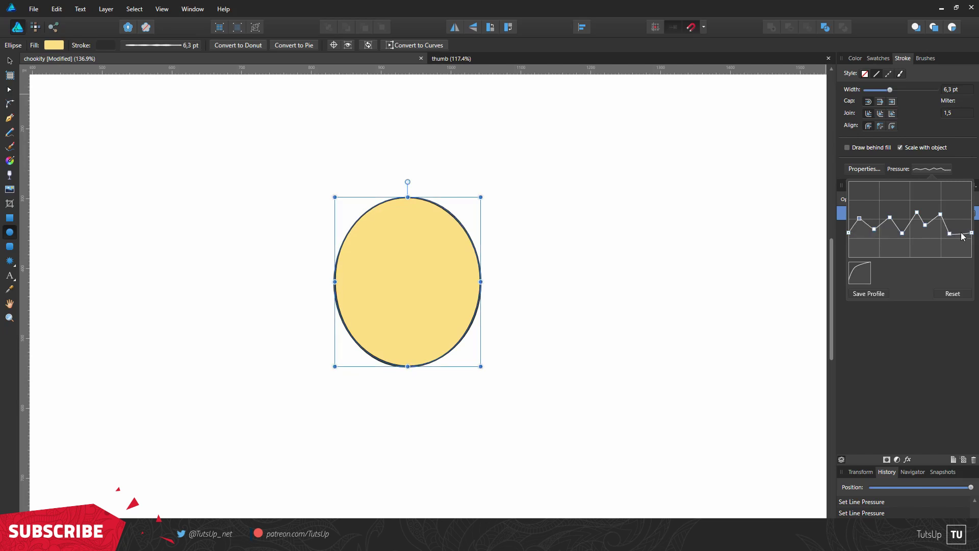
# Raise the ellipse's outline width to 7.9 pt.
pyautogui.click(881, 295)
pyautogui.moveTo(901, 91); pyautogui.dragTo(893, 91)
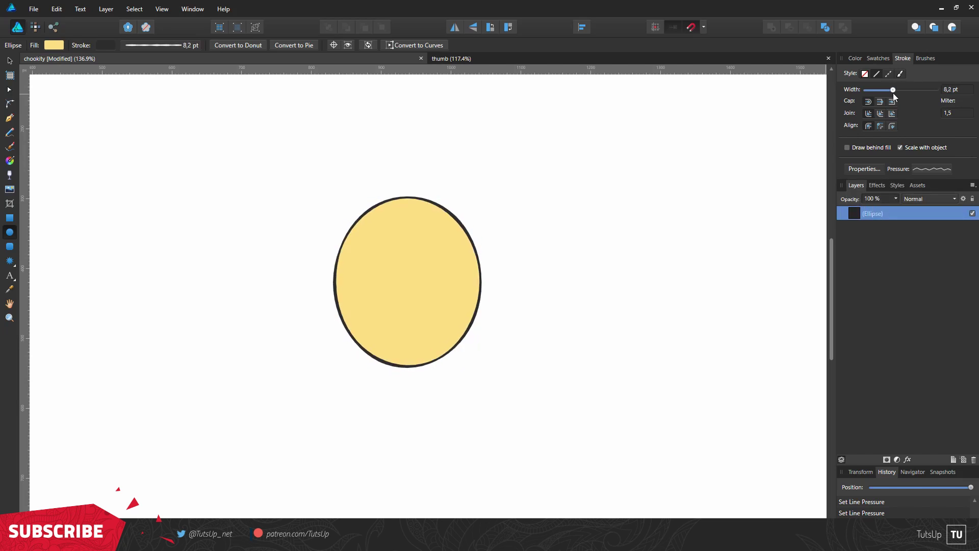
pyautogui.click(932, 168)
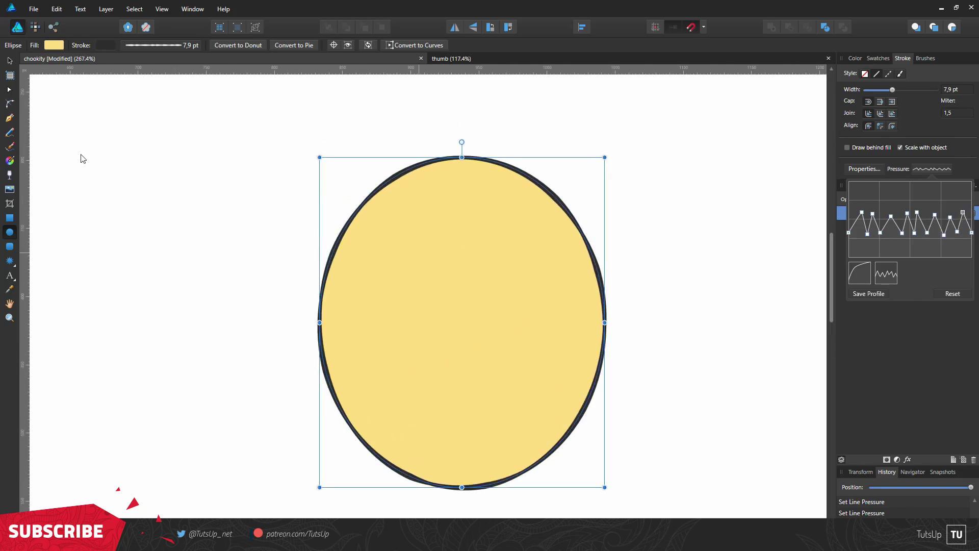
# Convert the ellipse to curves, drag its nodes into a lopsided head, and tilt it slightly.
pyautogui.click(423, 45)
pyautogui.moveTo(430, 170); pyautogui.dragTo(417, 168)
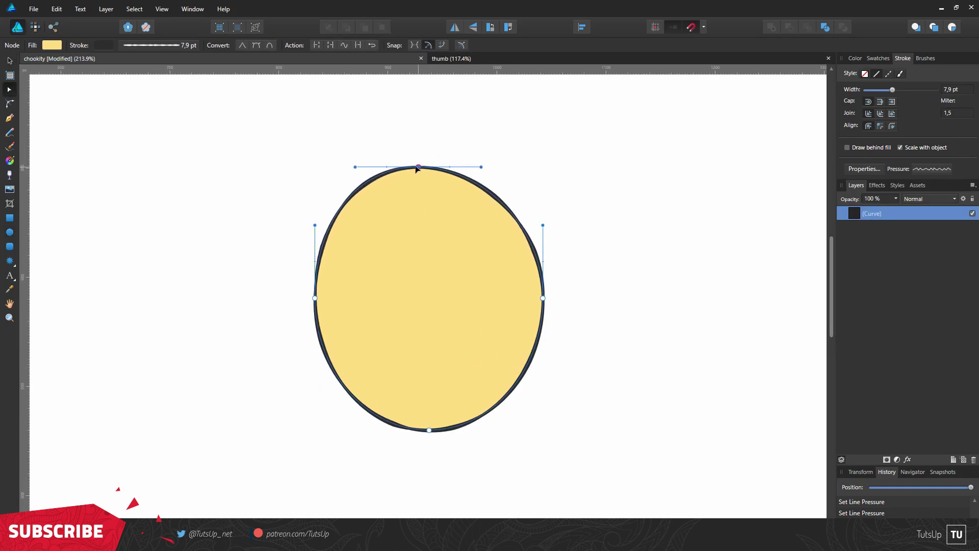
pyautogui.scroll(-1, 343, 248)
pyautogui.click(429, 400)
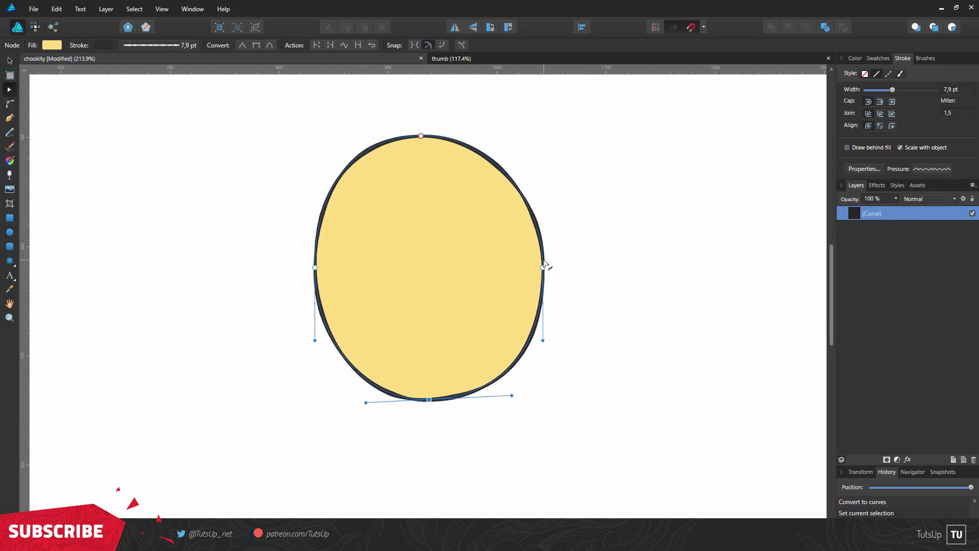
pyautogui.press('v')
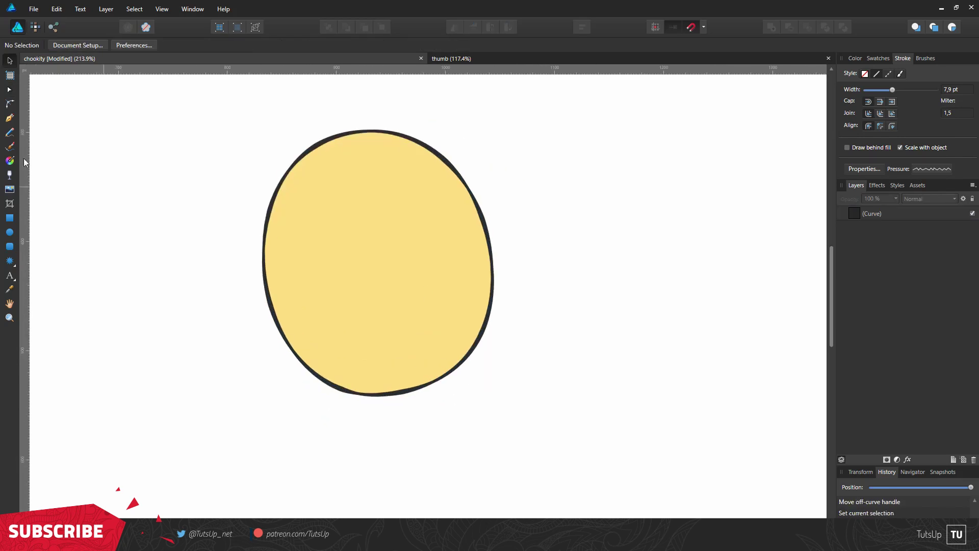
pyautogui.scroll(1, 342, 265)
pyautogui.moveTo(503, 104); pyautogui.dragTo(504, 117)
pyautogui.press('p')
# Draw a curved nose stroke on the head's right and taper its ends with the pressure graph.
pyautogui.hotkey('ctrl', 'd')
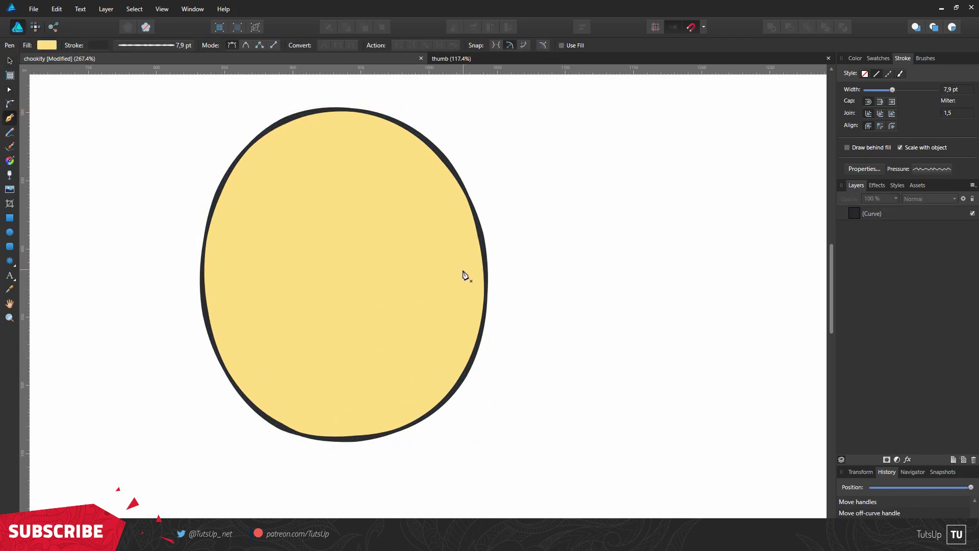
pyautogui.moveTo(470, 296); pyautogui.dragTo(430, 292)
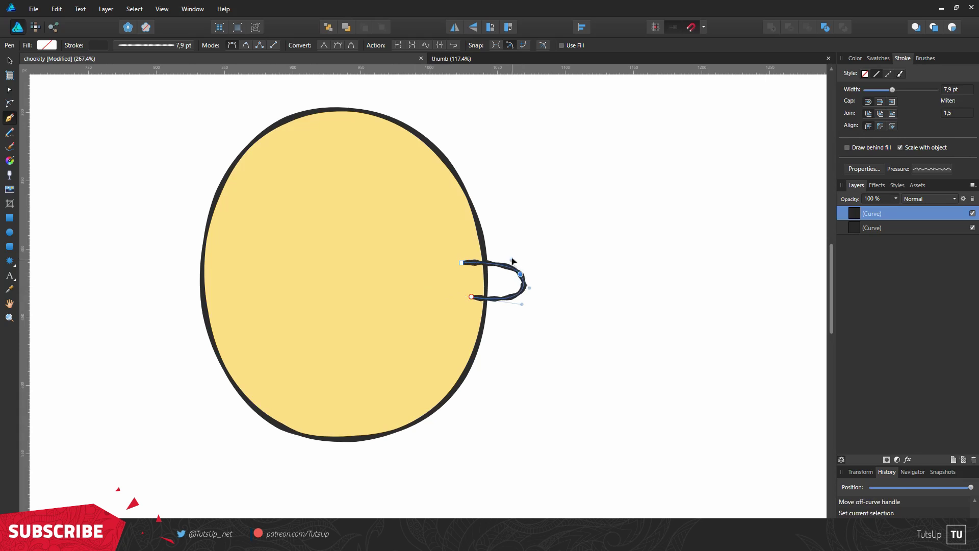
pyautogui.press('Escape')
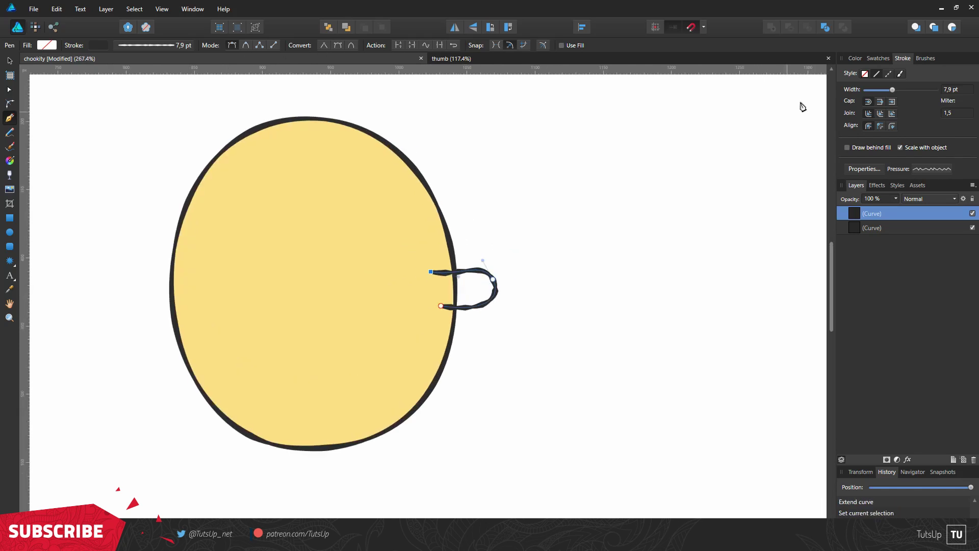
pyautogui.click(932, 169)
pyautogui.moveTo(904, 215); pyautogui.dragTo(903, 228)
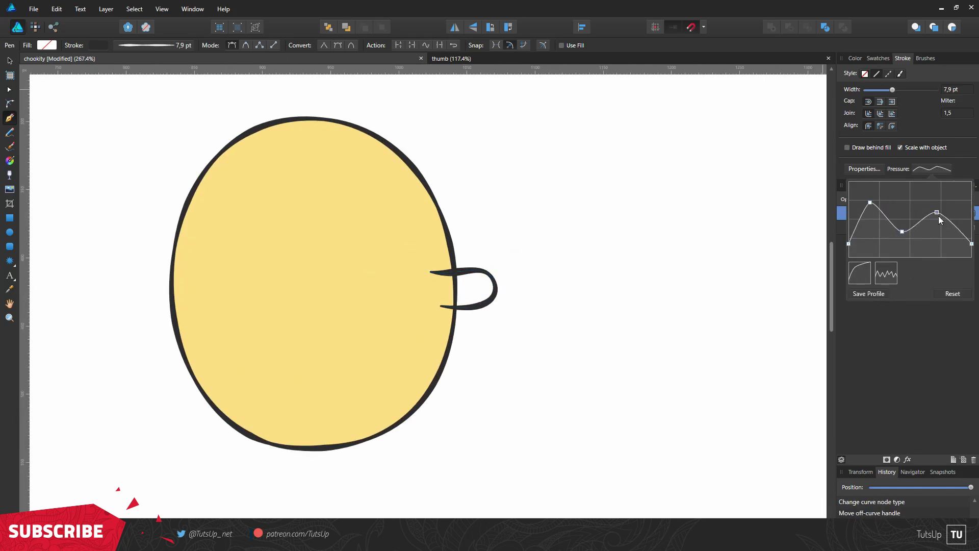
pyautogui.click(863, 295)
pyautogui.click(856, 58)
# Draw a rectangle on top of the head, convert it to curves and bend its edge.
pyautogui.press('v')
pyautogui.press('m')
pyautogui.scroll(-2, 327, 255)
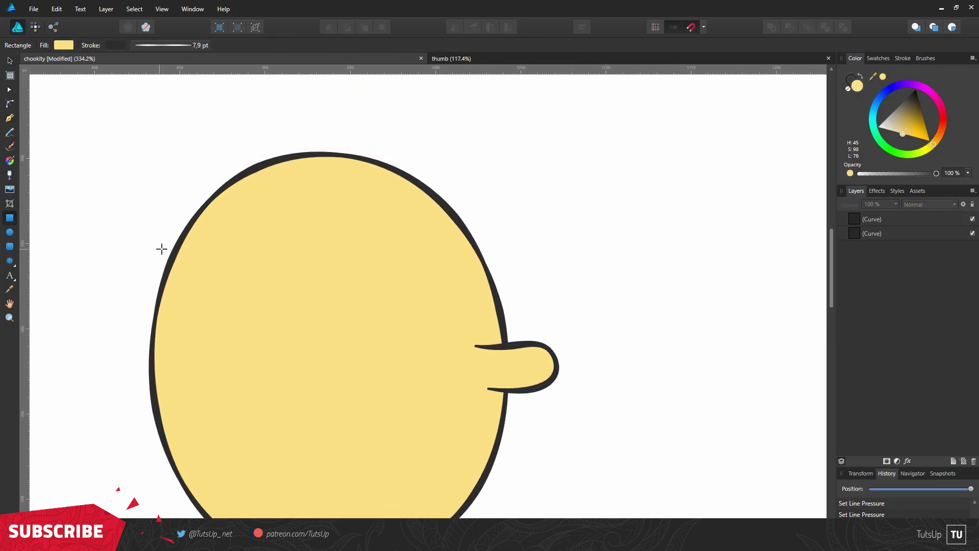
pyautogui.moveTo(330, 200); pyautogui.dragTo(259, 127)
pyautogui.scroll(2, 276, 197)
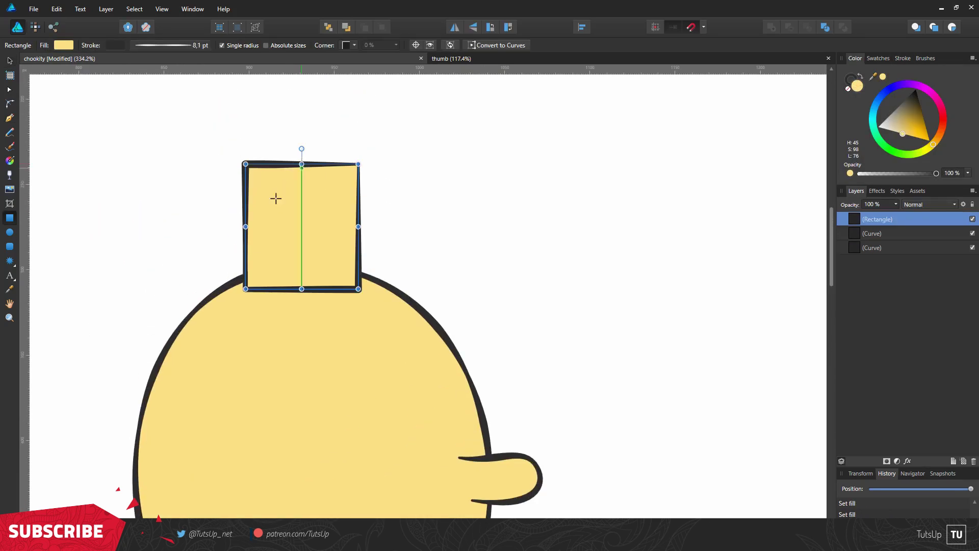
pyautogui.click(485, 45)
pyautogui.moveTo(252, 229); pyautogui.dragTo(355, 234)
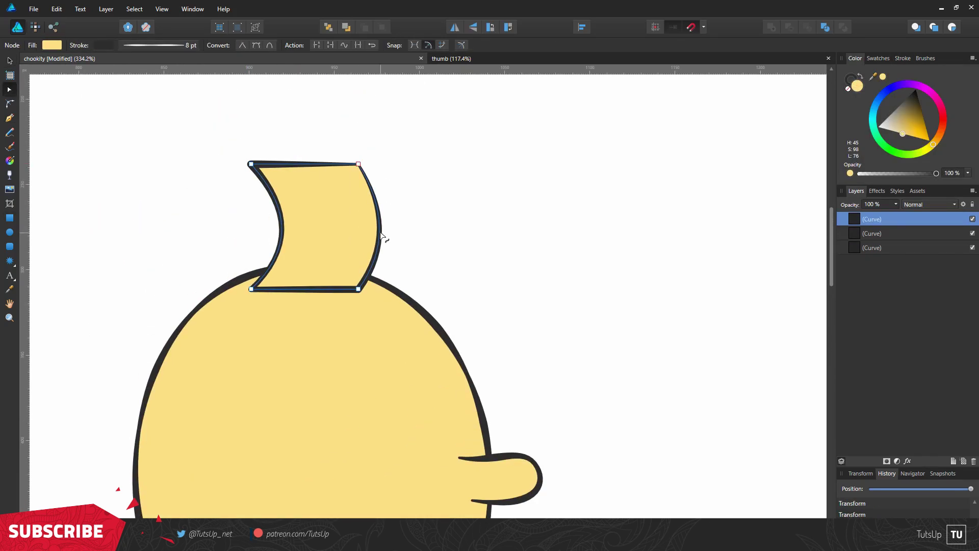
# Merge the bent tuft and the head outline into one shape with Add.
pyautogui.scroll(-2, 382, 237)
pyautogui.keyDown('ctrl'); pyautogui.click(874, 248); pyautogui.keyUp('ctrl')
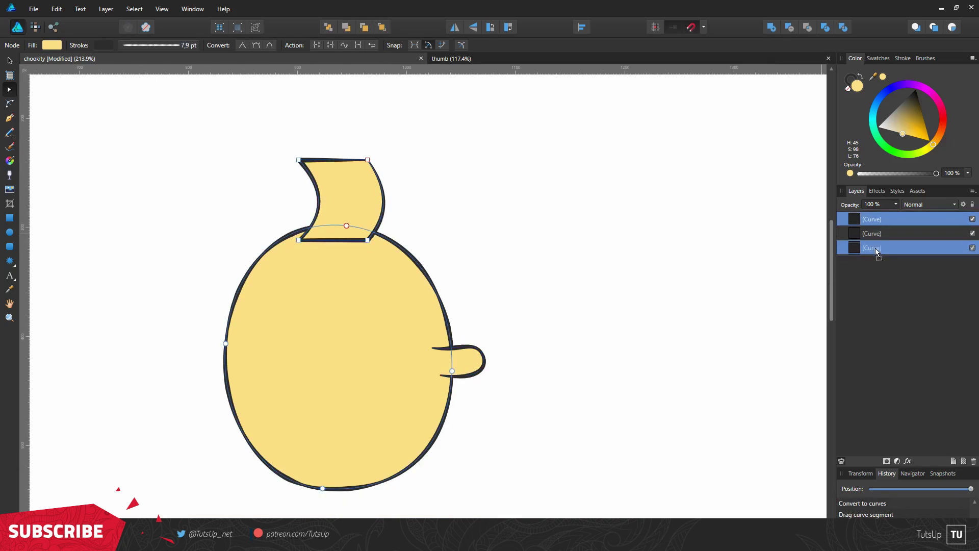
pyautogui.click(772, 27)
pyautogui.scroll(3, 341, 154)
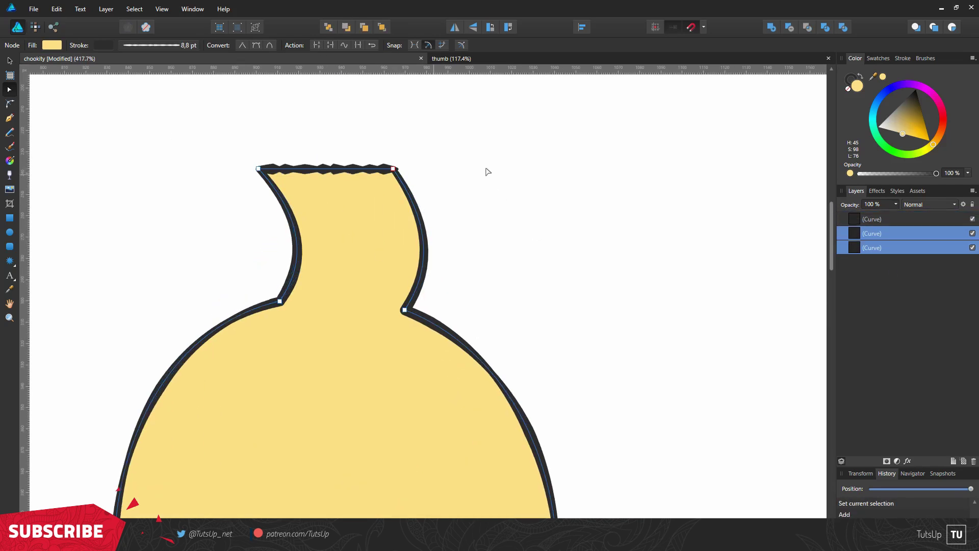
pyautogui.scroll(-2, 488, 172)
pyautogui.scroll(2, 466, 214)
pyautogui.click(337, 204)
pyautogui.press('p')
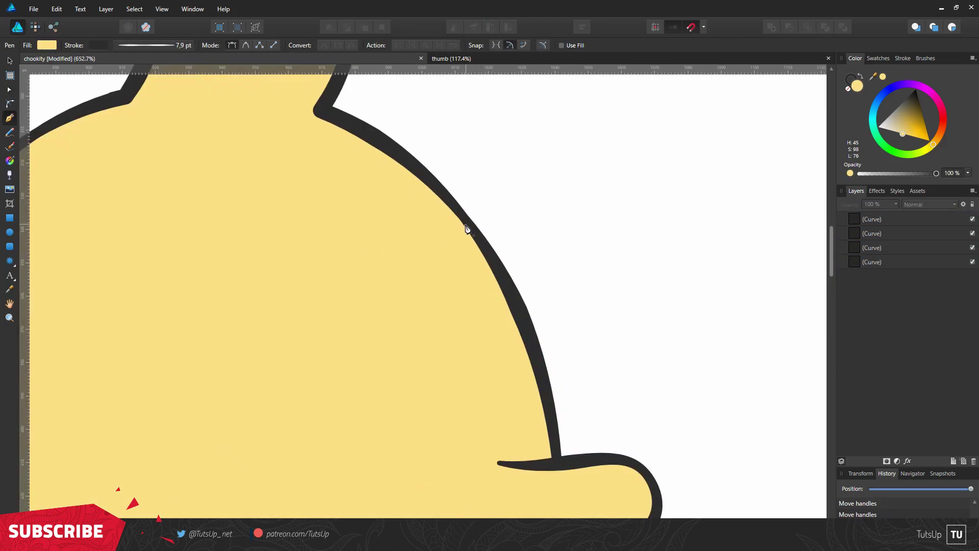
# Draw eyebrows, two oval eyes, an ear, a mouth and three hair strands with a pressure-varied stroke.
pyautogui.click(903, 58)
pyautogui.click(932, 168)
pyautogui.moveTo(971, 191); pyautogui.dragTo(969, 186)
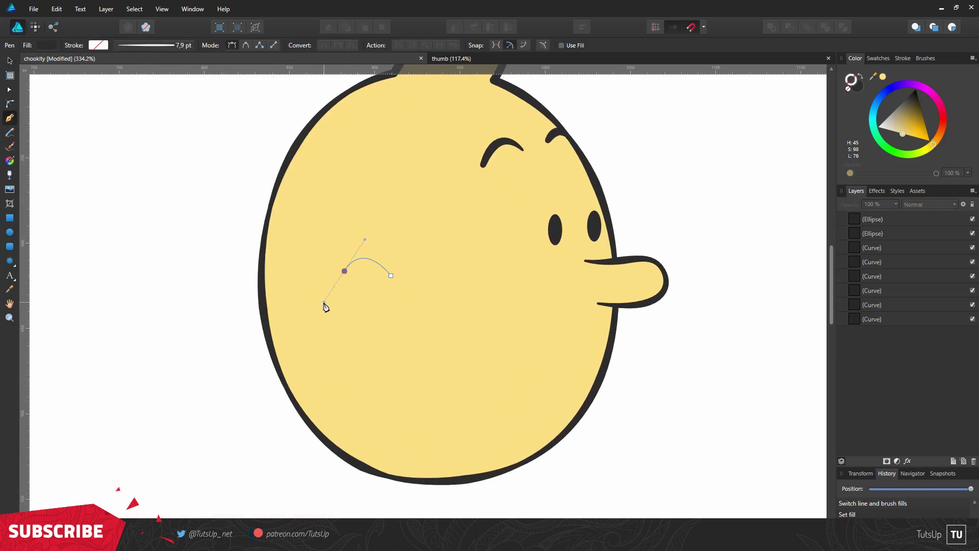
pyautogui.click(382, 355)
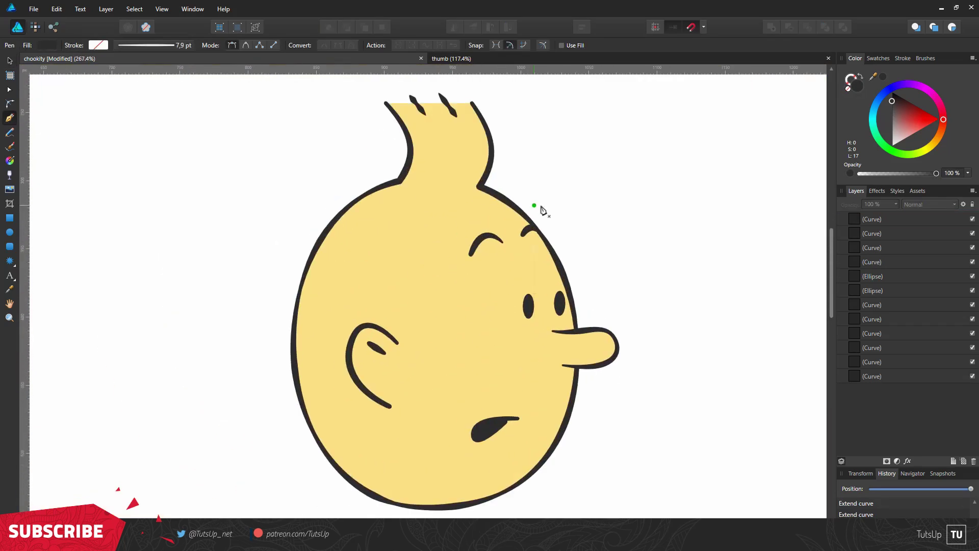
pyautogui.click(889, 376)
# Fill the head and nose with a peach skin colour.
pyautogui.keyDown('shift'); pyautogui.click(873, 361); pyautogui.keyUp('shift')
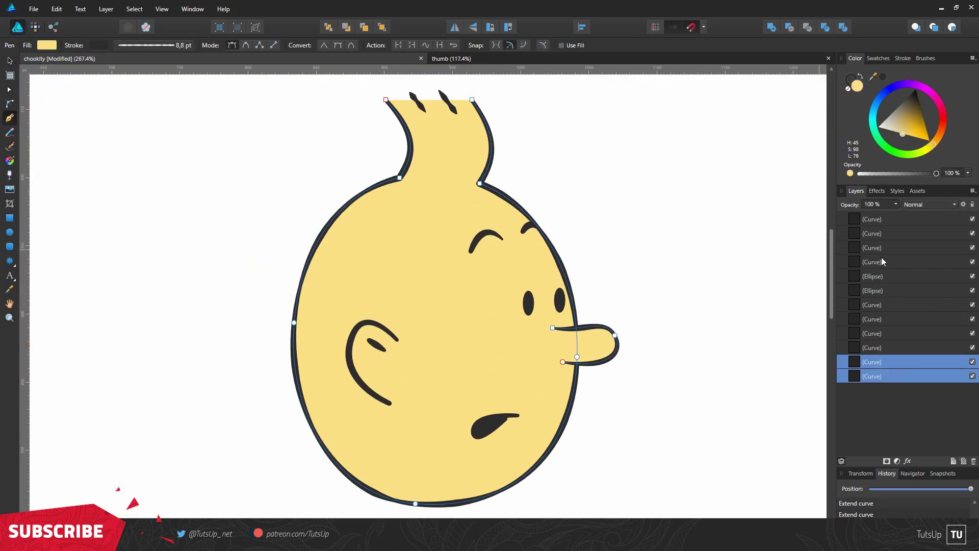
pyautogui.doubleClick(857, 85)
pyautogui.click(608, 390)
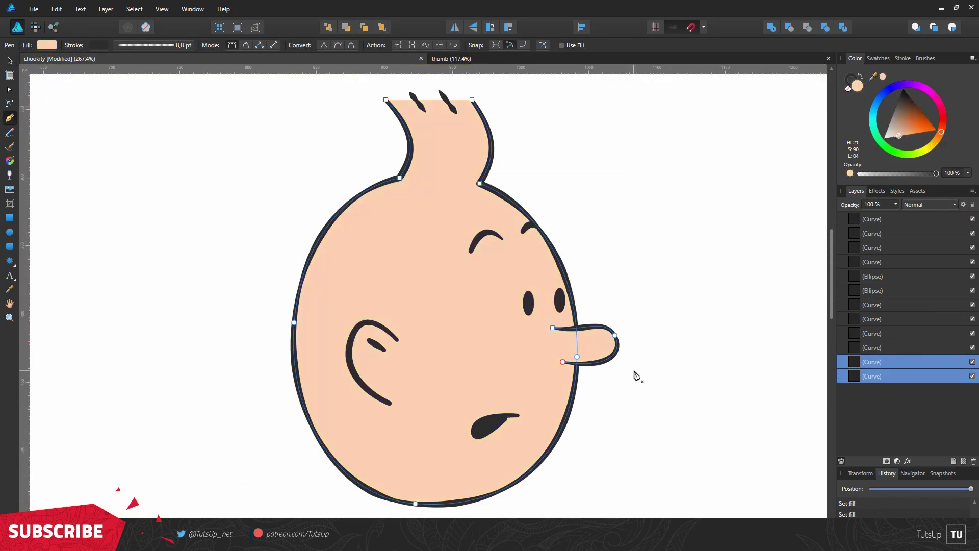
pyautogui.hotkey('ctrl', 'd')
# Draw a hairline shape, fill it brown and clip it inside the head layer.
pyautogui.click(404, 347)
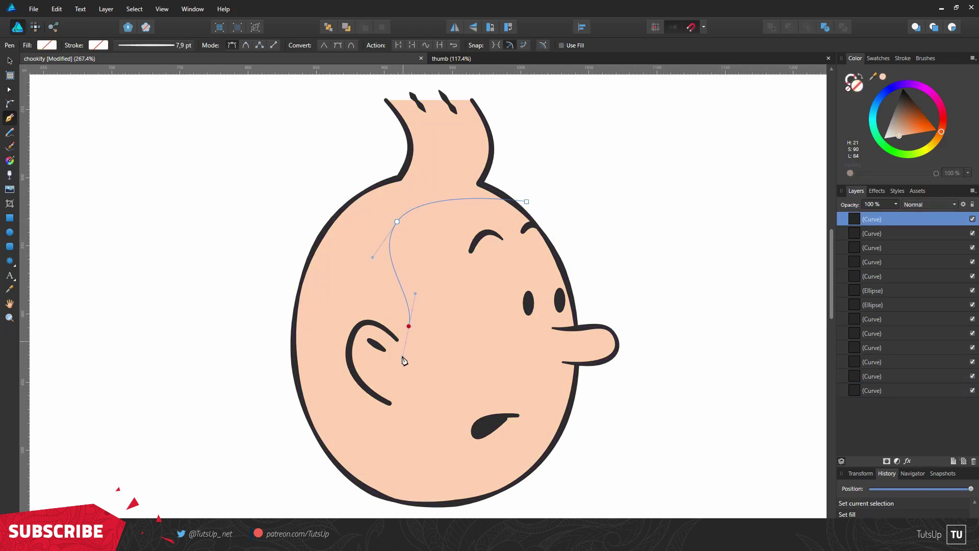
pyautogui.click(265, 405)
pyautogui.scroll(2, 291, 181)
pyautogui.press('v')
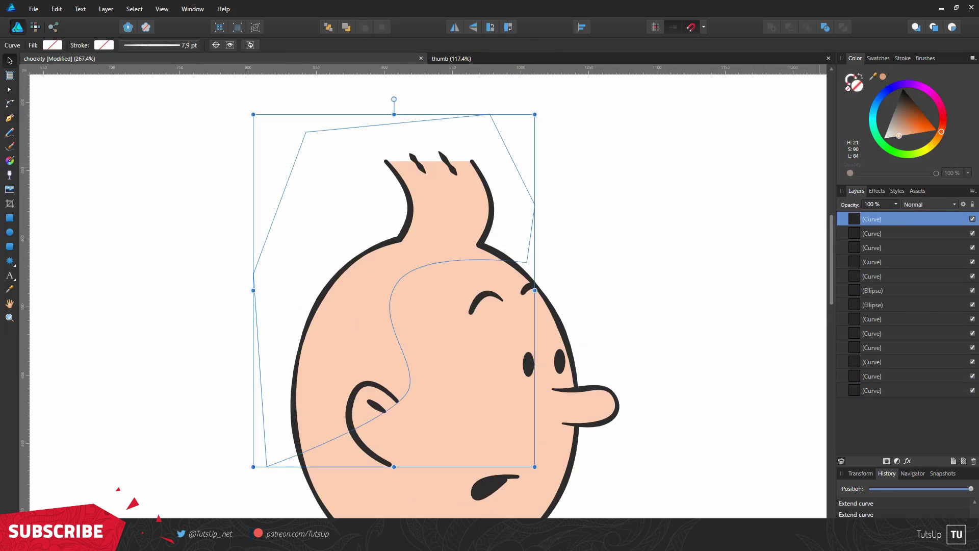
pyautogui.click(884, 77)
pyautogui.moveTo(873, 219); pyautogui.dragTo(872, 378)
pyautogui.click(522, 324)
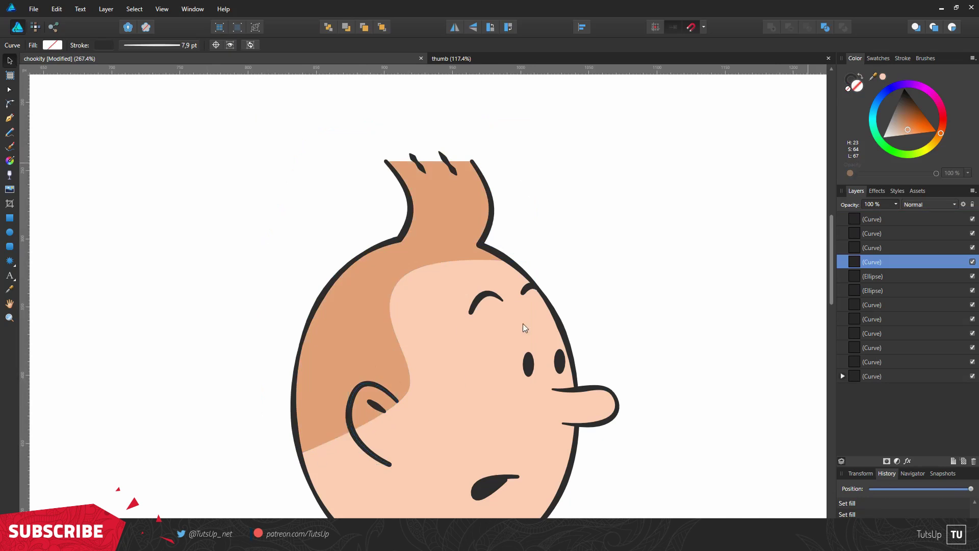
pyautogui.hotkey('ctrl', 'd')
pyautogui.scroll(-5, 522, 323)
pyautogui.press('p')
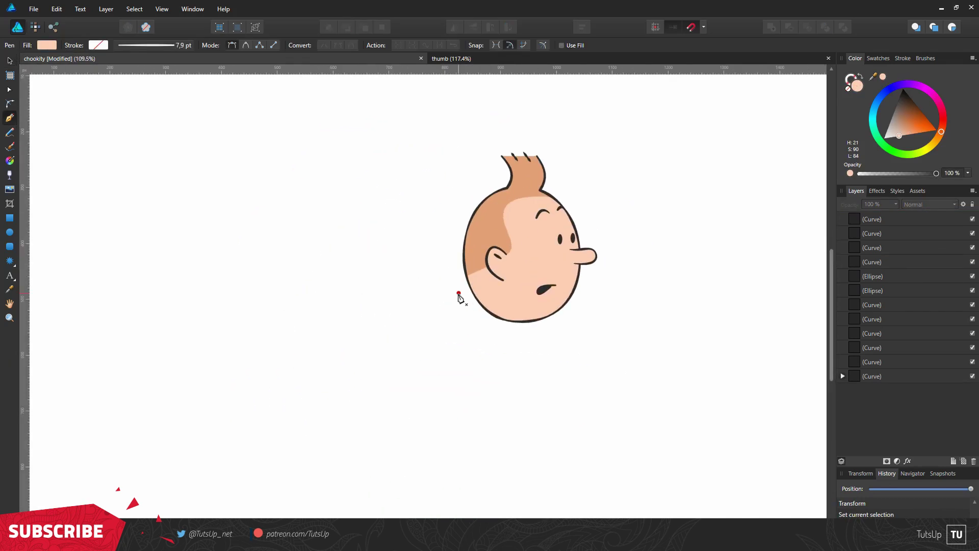
pyautogui.scroll(2, 467, 262)
# Draw and reshape the collar outline below the head.
pyautogui.moveTo(438, 304); pyautogui.dragTo(438, 305)
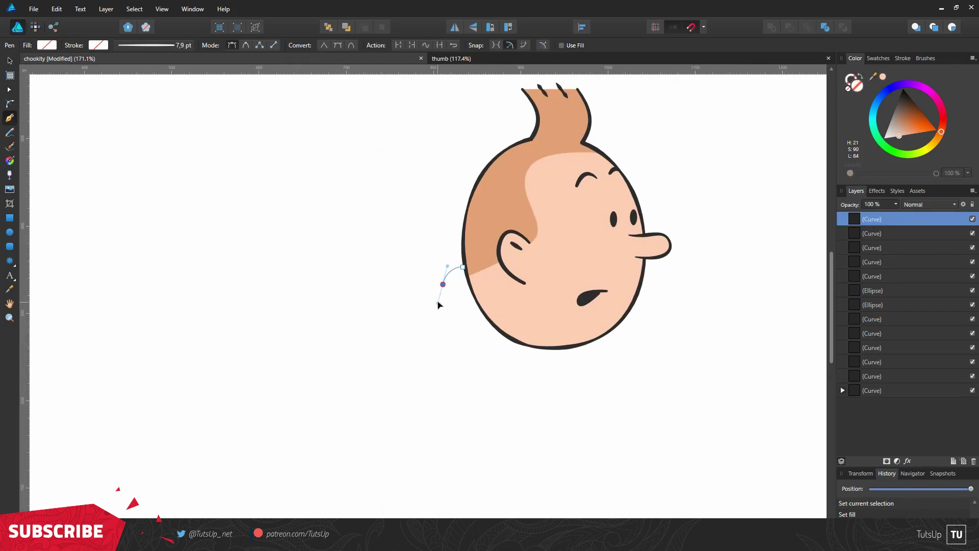
pyautogui.scroll(-2, 416, 354)
pyautogui.click(431, 356)
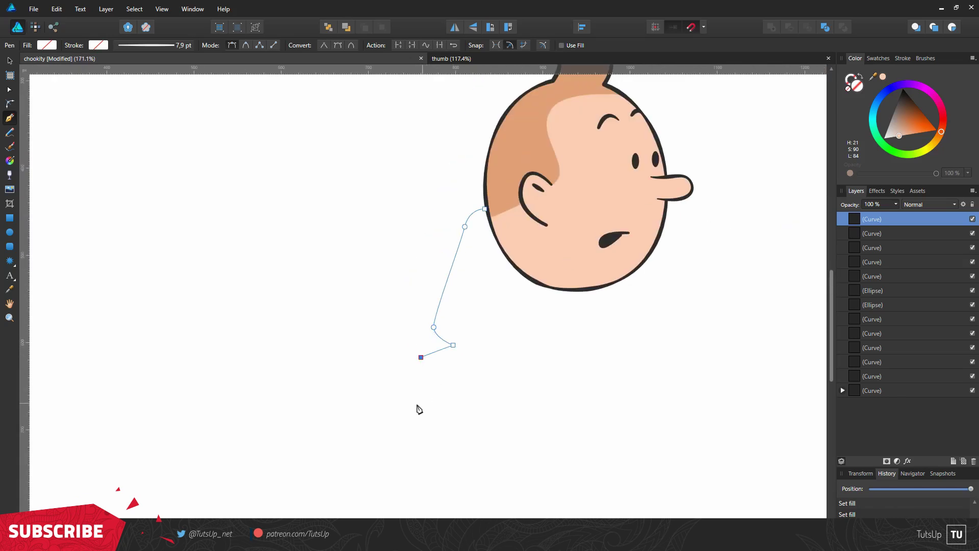
pyautogui.press('a')
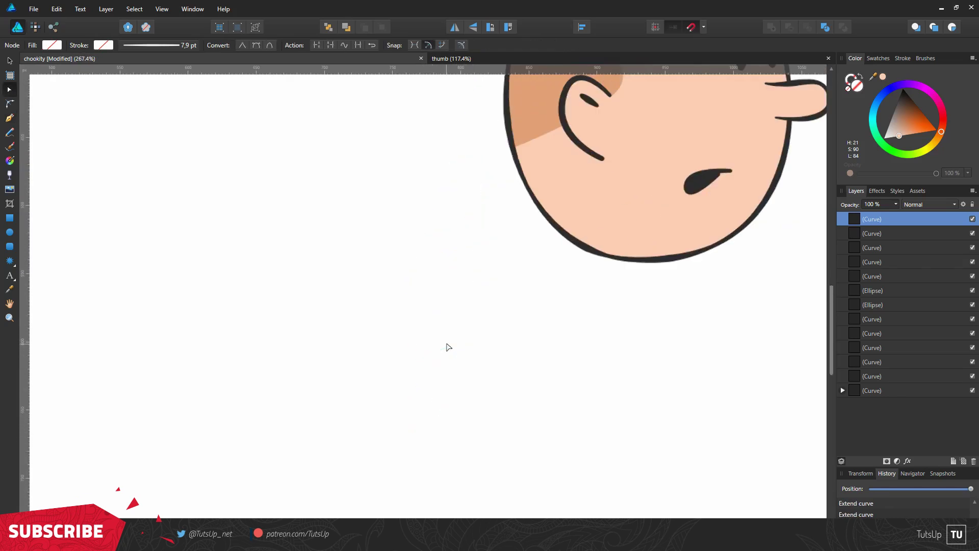
pyautogui.moveTo(442, 350); pyautogui.dragTo(485, 346)
pyautogui.hotkey('ctrl', 'd')
pyautogui.press('p')
pyautogui.scroll(-2, 502, 250)
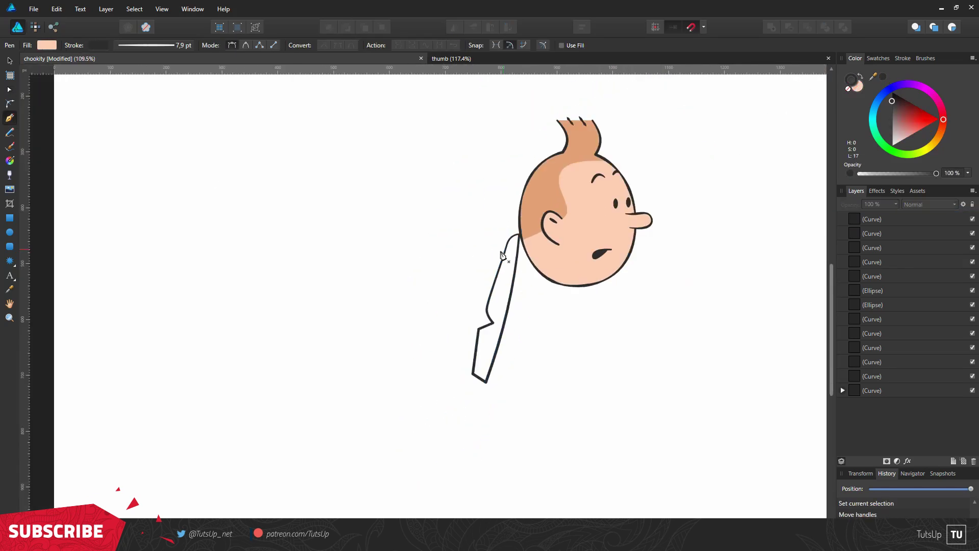
# Outline the long rear sleeve from the collar with a rounded end.
pyautogui.click(516, 266)
pyautogui.scroll(-2, 518, 245)
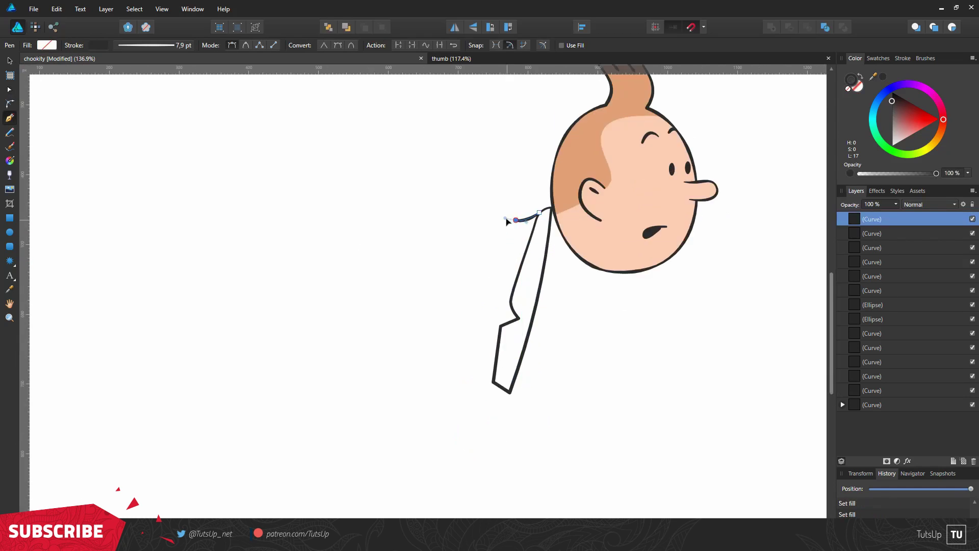
pyautogui.click(326, 309)
pyautogui.scroll(-1, 347, 314)
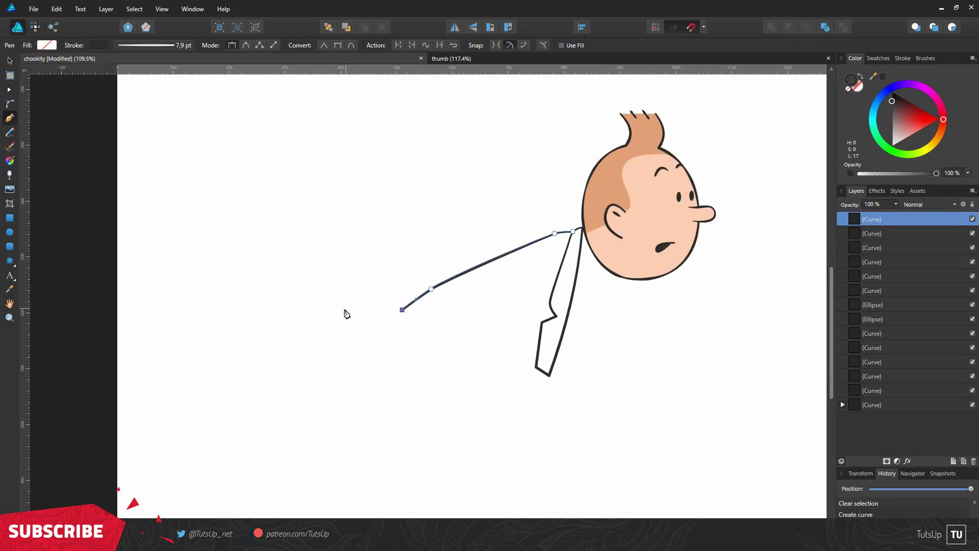
pyautogui.scroll(-2, 281, 333)
pyautogui.moveTo(319, 377); pyautogui.dragTo(330, 386)
pyautogui.click(547, 320)
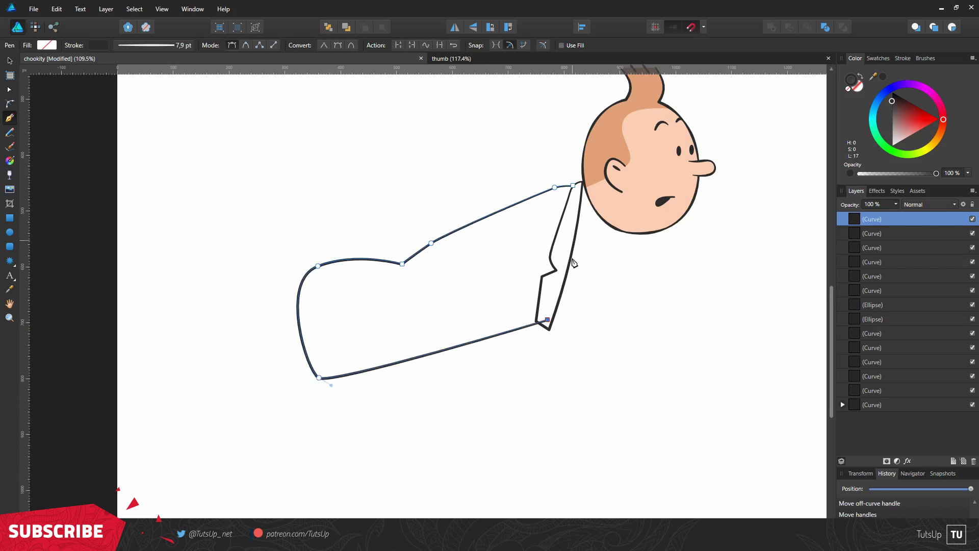
pyautogui.press('Escape')
pyautogui.scroll(4, 410, 259)
# Add the cuff box and a button tick on the sleeve.
pyautogui.click(350, 262)
pyautogui.click(419, 249)
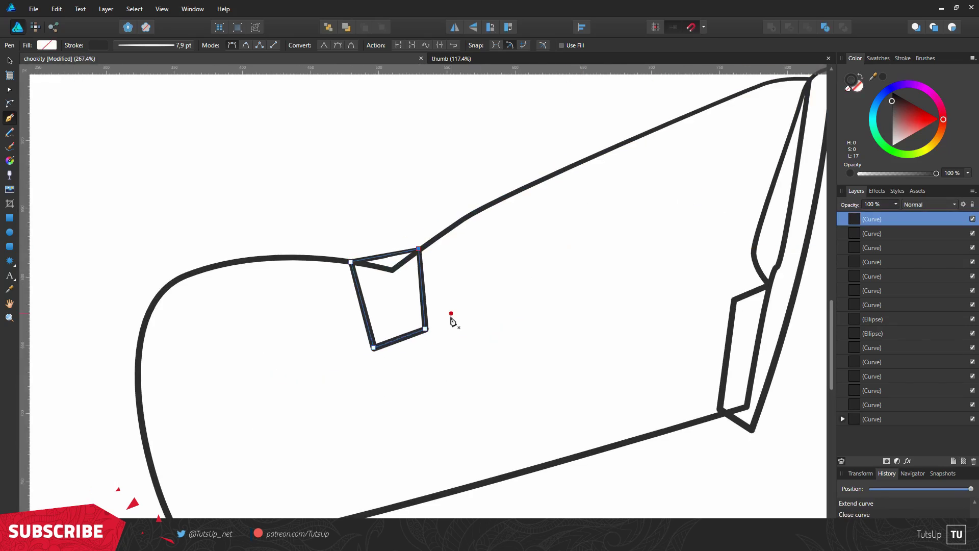
pyautogui.scroll(-1, 451, 314)
pyautogui.click(394, 317)
pyautogui.click(453, 316)
pyautogui.scroll(-1, 306, 331)
# Draw the curved elbow crease on the rear sleeve.
pyautogui.click(194, 354)
pyautogui.moveTo(228, 430); pyautogui.dragTo(287, 438)
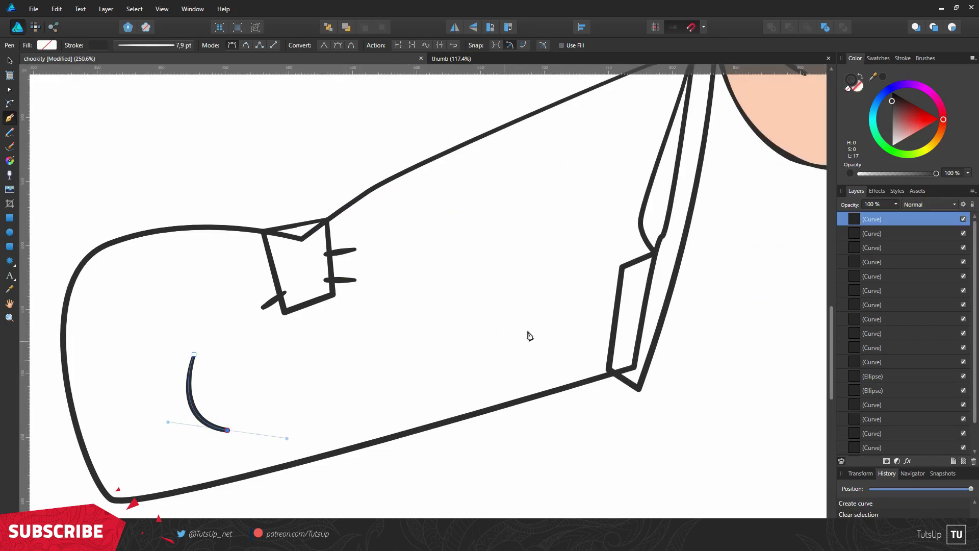
pyautogui.press('Escape')
pyautogui.scroll(-2, 530, 335)
# Outline the bent forward arm below the head.
pyautogui.click(542, 244)
pyautogui.click(492, 192)
pyautogui.click(453, 240)
pyautogui.moveTo(497, 406); pyautogui.dragTo(523, 419)
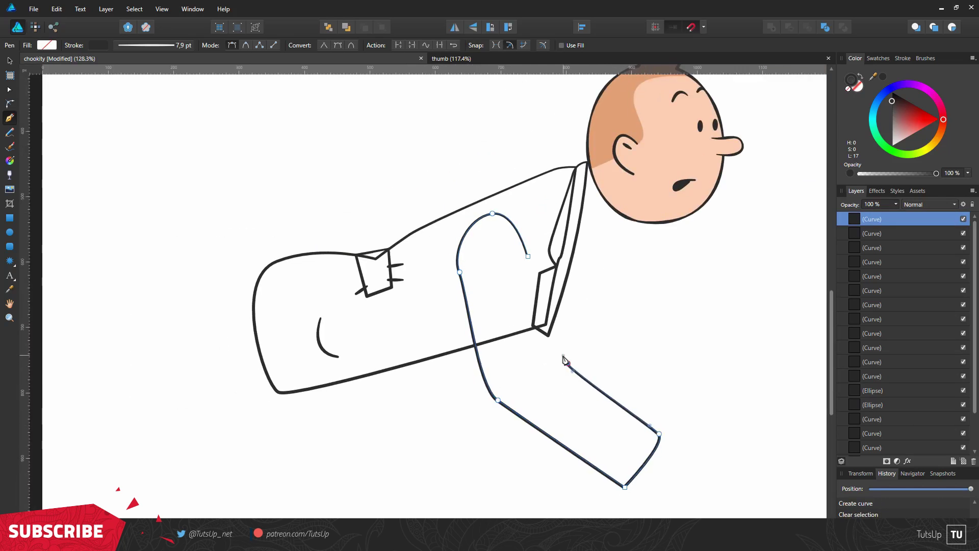
pyautogui.click(526, 370)
pyautogui.scroll(5, 547, 357)
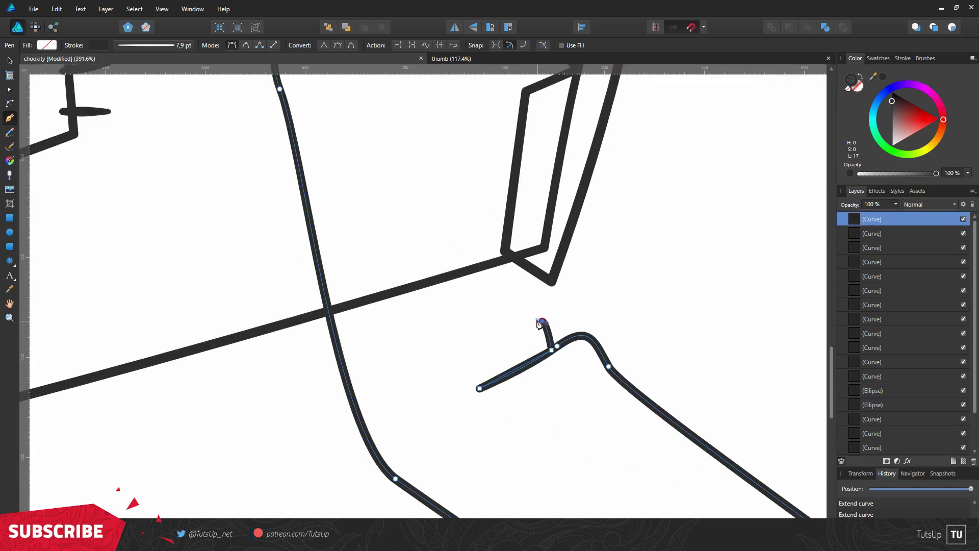
pyautogui.scroll(-2, 503, 208)
pyautogui.scroll(-3, 503, 208)
# Reshape the forward arm and sleeve curves with the Node tool.
pyautogui.press('v')
pyautogui.scroll(3, 439, 216)
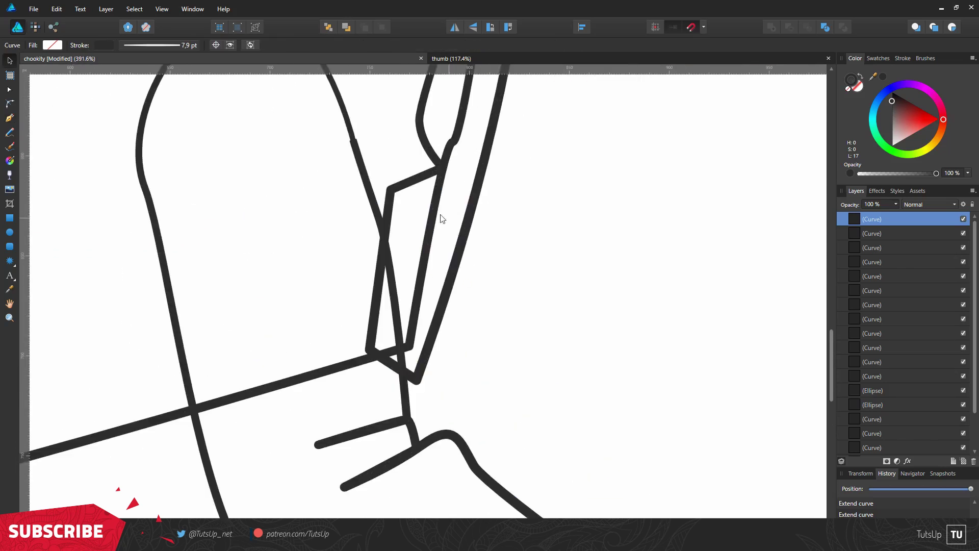
pyautogui.scroll(2, 439, 216)
pyautogui.click(10, 89)
pyautogui.scroll(2, 344, 142)
pyautogui.scroll(3, 434, 232)
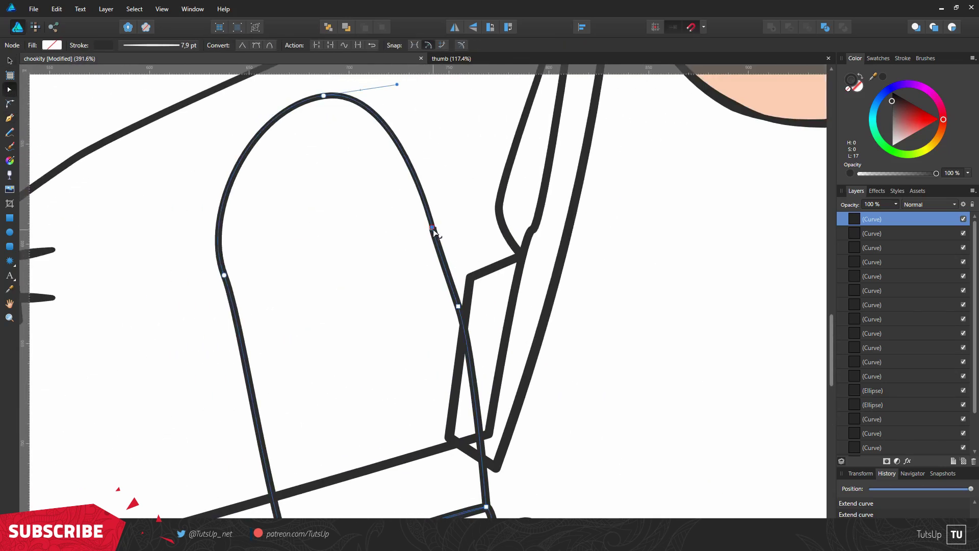
pyautogui.scroll(-3, 445, 233)
pyautogui.scroll(-3, 444, 233)
pyautogui.click(469, 218)
pyautogui.scroll(-2, 470, 219)
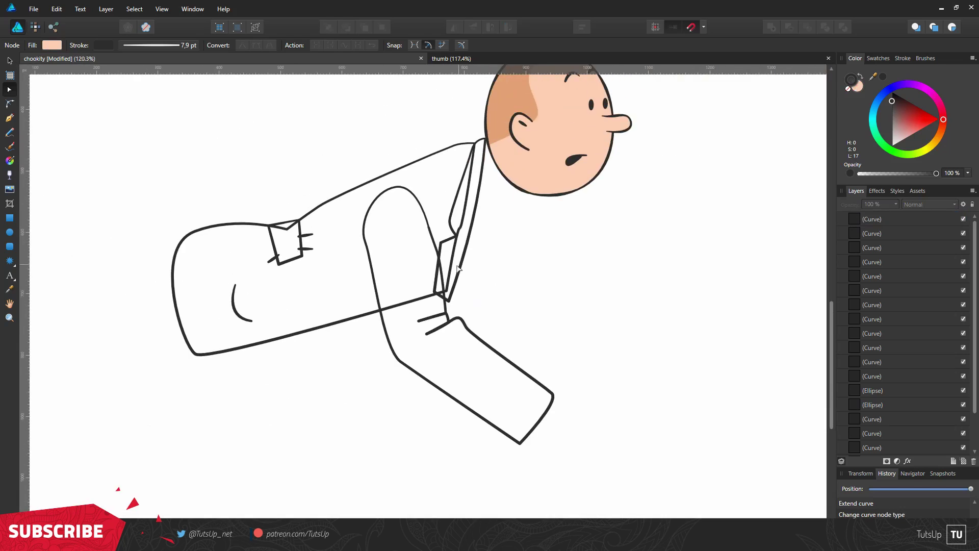
pyautogui.scroll(4, 470, 218)
pyautogui.scroll(-3, 470, 218)
pyautogui.scroll(2, 427, 162)
pyautogui.press('p')
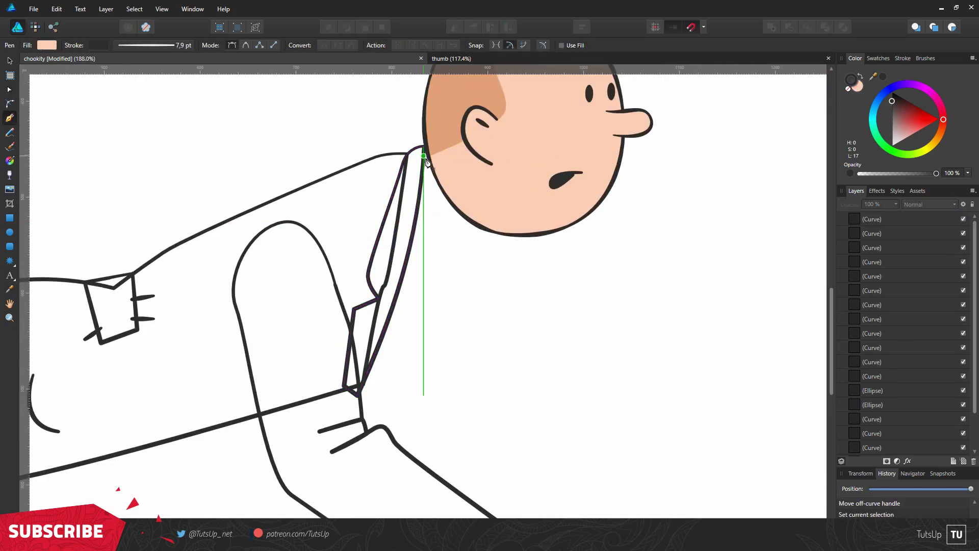
# Draw the shirt collar shape at the neck and a curved chest line below the chin.
pyautogui.click(459, 200)
pyautogui.moveTo(439, 251); pyautogui.dragTo(428, 263)
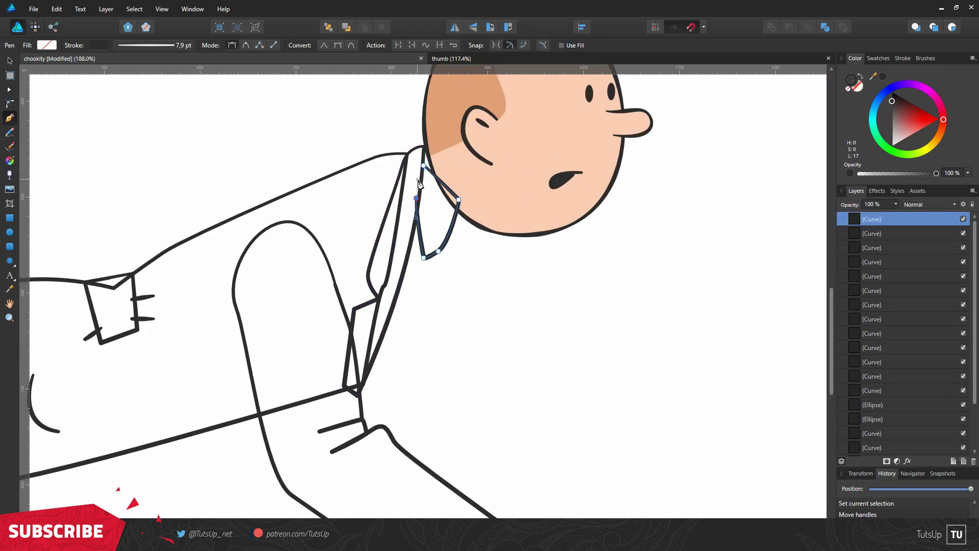
pyautogui.click(423, 165)
pyautogui.press('Escape')
pyautogui.scroll(-1, 494, 213)
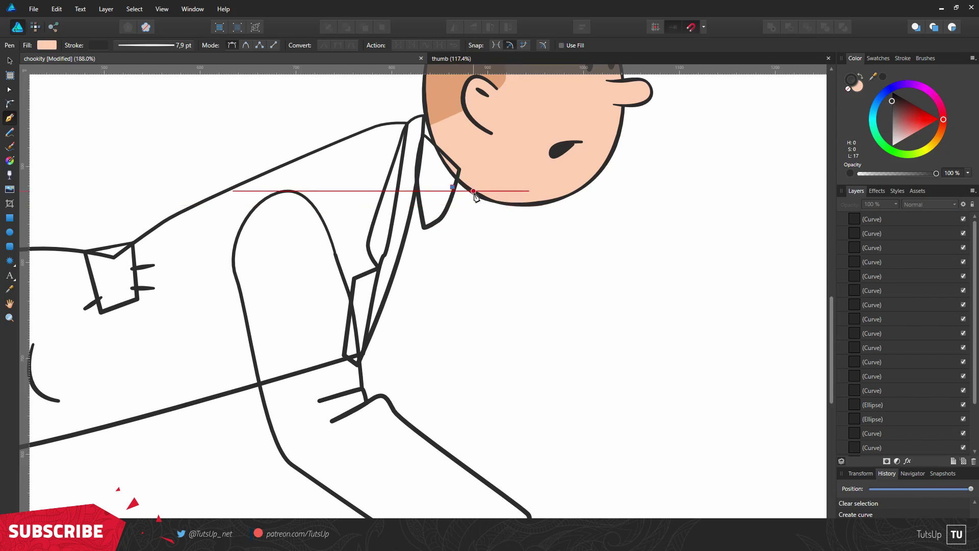
pyautogui.click(474, 191)
pyautogui.moveTo(424, 292); pyautogui.dragTo(390, 344)
pyautogui.press('Escape')
pyautogui.scroll(3, 455, 217)
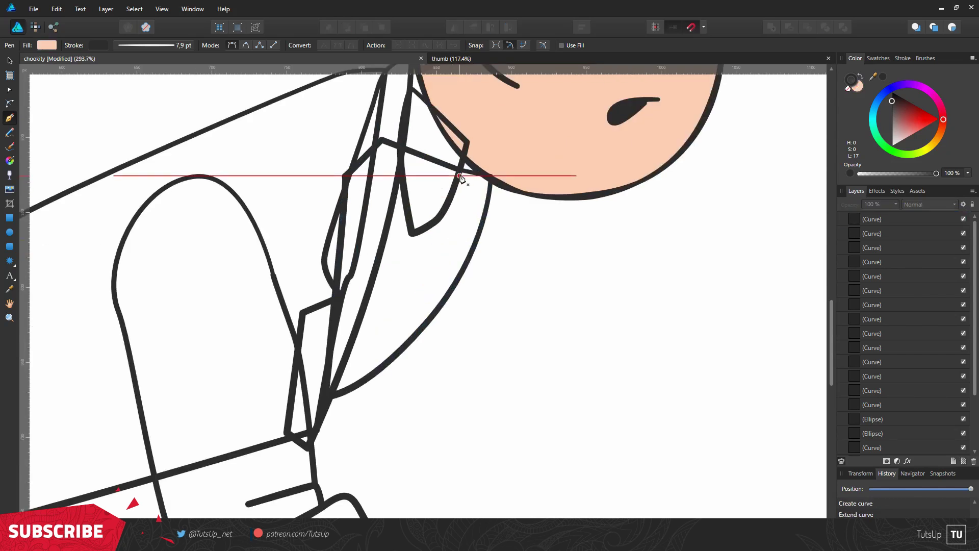
# Draw the tie knot loop and both curved tie edges down to its tip.
pyautogui.click(459, 175)
pyautogui.click(478, 184)
pyautogui.press('Escape')
pyautogui.click(452, 219)
pyautogui.moveTo(400, 283); pyautogui.dragTo(387, 285)
pyautogui.click(369, 292)
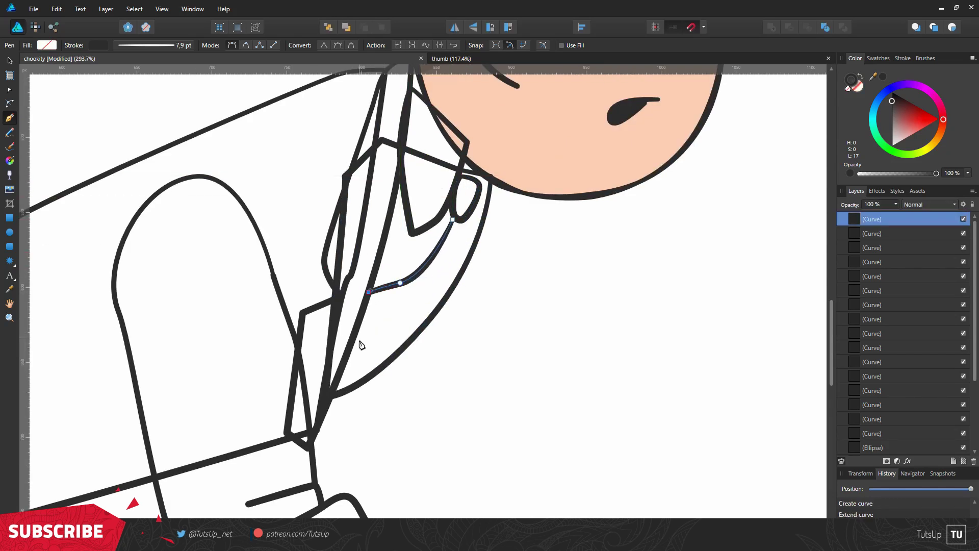
pyautogui.click(453, 220)
pyautogui.press('Escape')
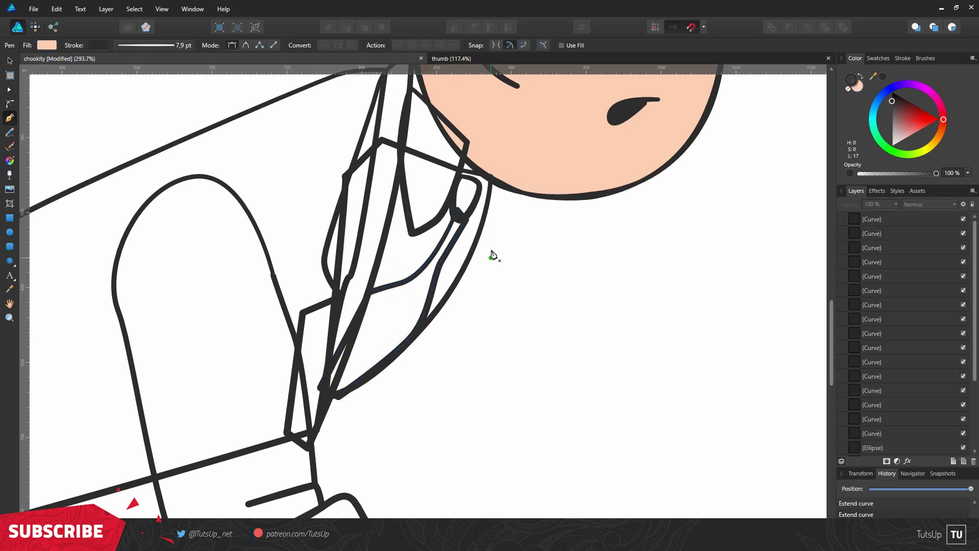
pyautogui.moveTo(480, 275); pyautogui.dragTo(465, 305)
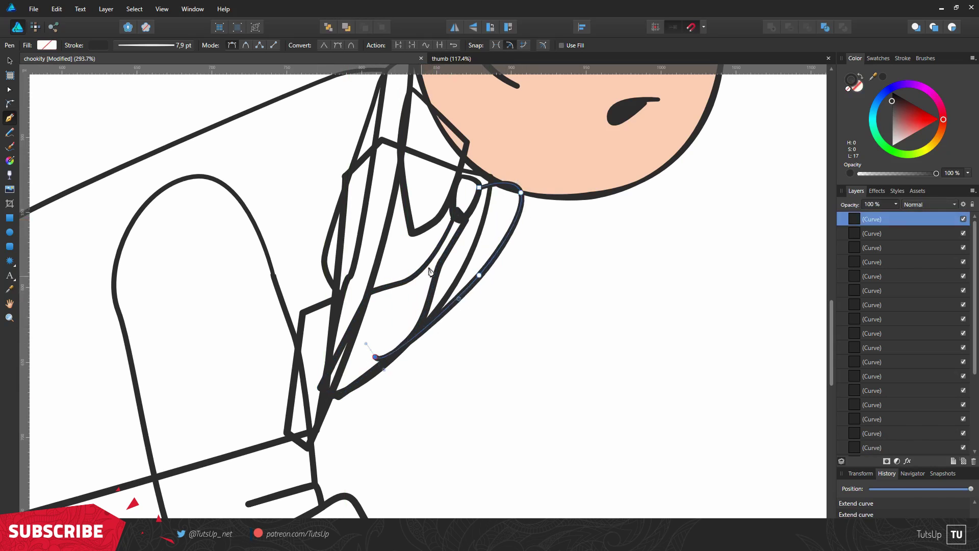
pyautogui.hotkey('ctrl', '0')
pyautogui.press('v')
pyautogui.click(433, 316)
# Fill the jacket pieces and lapel brown.
pyautogui.keyDown('shift'); pyautogui.click(351, 309); pyautogui.keyUp('shift')
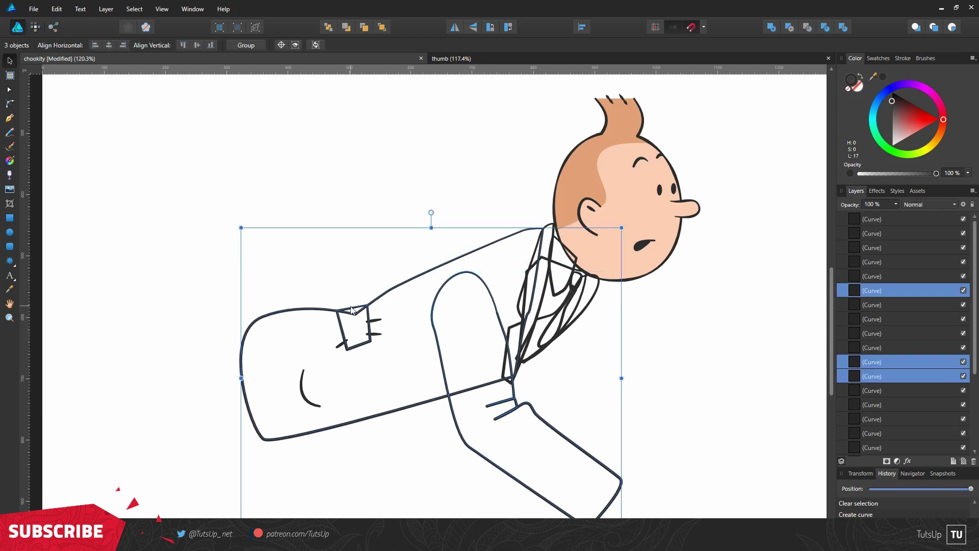
pyautogui.click(904, 118)
pyautogui.scroll(4, 546, 220)
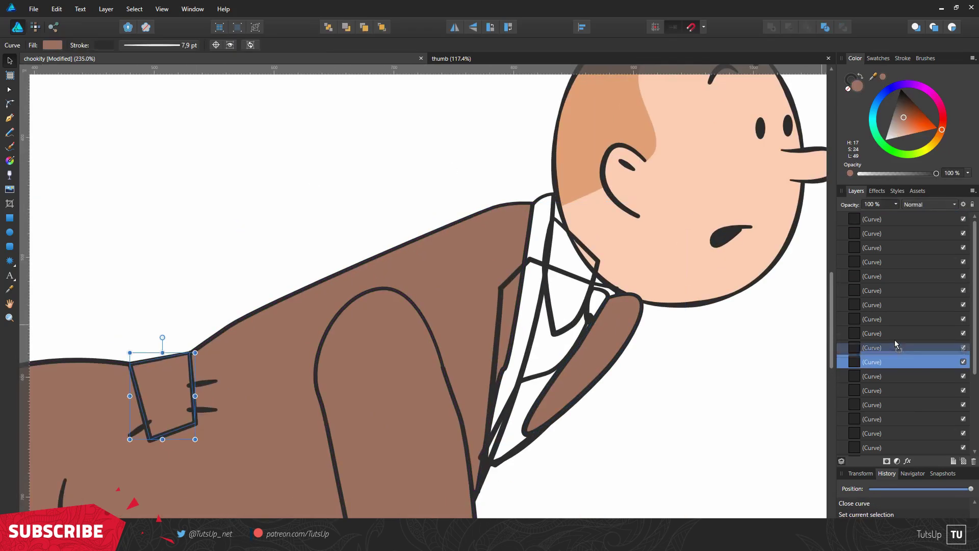
pyautogui.click(551, 291)
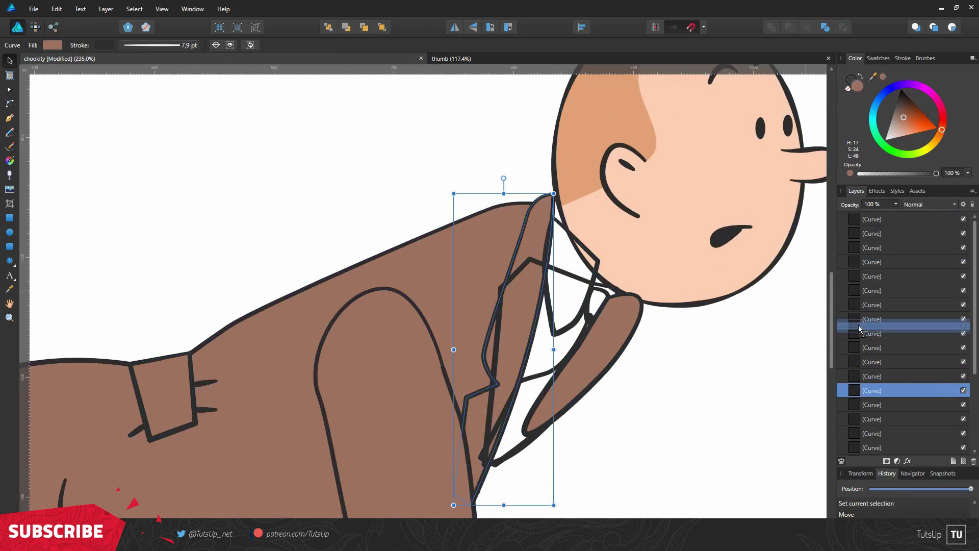
# Fill the collar and shirt shapes light blue.
pyautogui.click(569, 240)
pyautogui.click(887, 262)
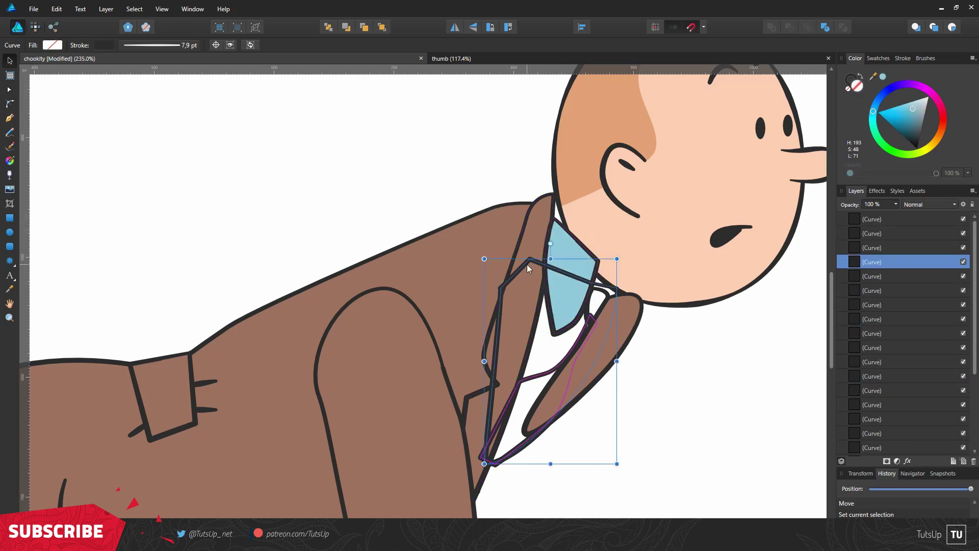
pyautogui.click(883, 77)
pyautogui.click(886, 247)
# Move the collar and shirt layers behind the lapel, then select the tie and knot.
pyautogui.keyDown('shift'); pyautogui.click(887, 258); pyautogui.keyUp('shift')
pyautogui.moveTo(888, 258); pyautogui.dragTo(840, 252)
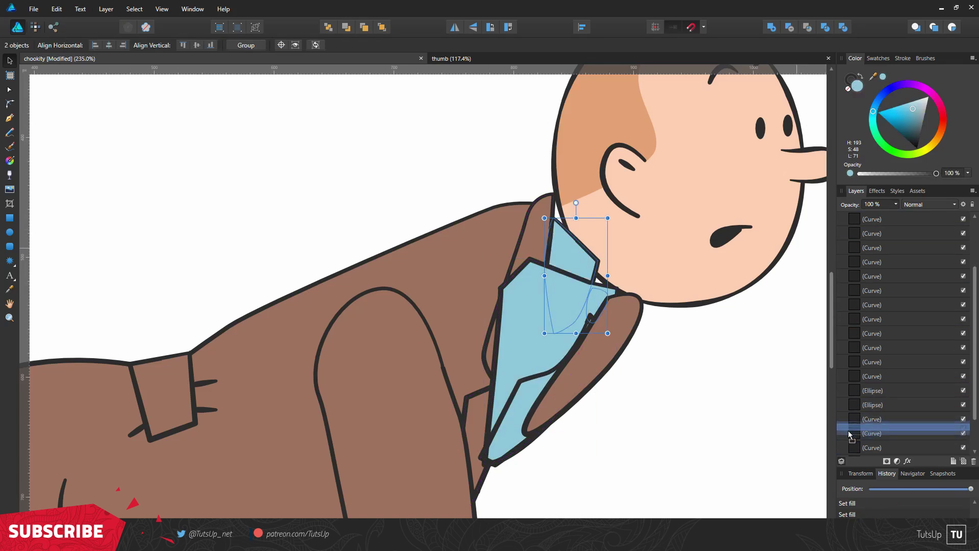
pyautogui.moveTo(839, 252); pyautogui.dragTo(867, 418)
pyautogui.click(886, 247)
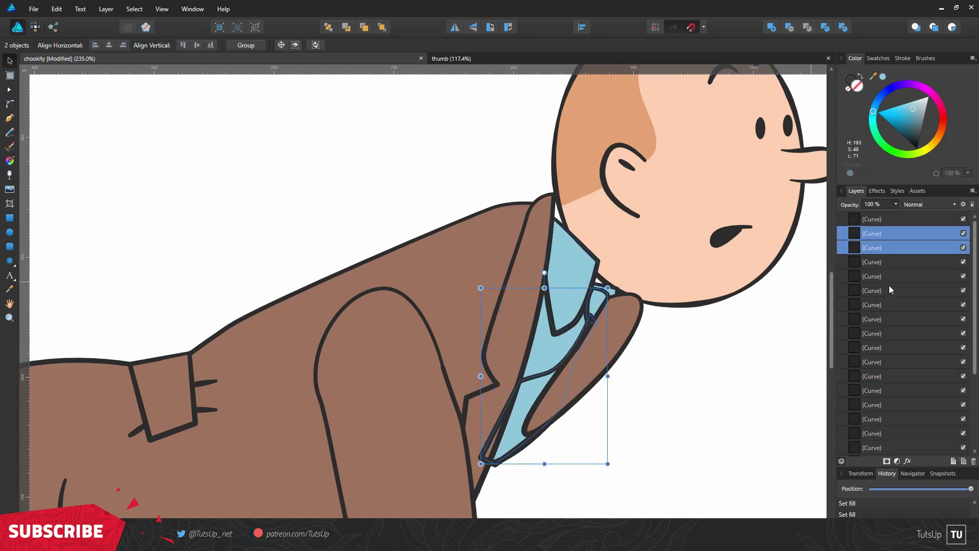
pyautogui.moveTo(886, 247); pyautogui.dragTo(909, 233)
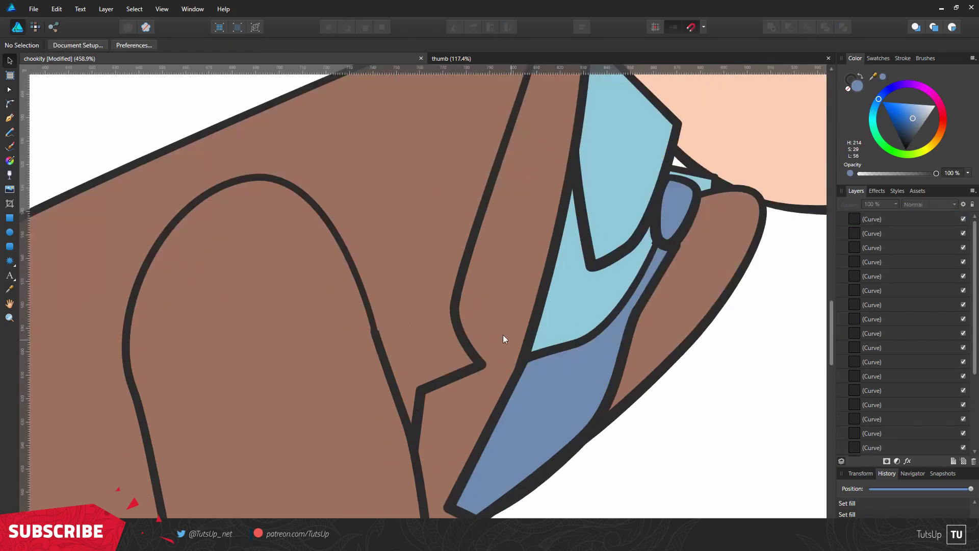
# Fill the tie pieces blue-grey and reshape the tie knot's nodes.
pyautogui.click(503, 334)
pyautogui.scroll(-2, 503, 335)
pyautogui.click(845, 290)
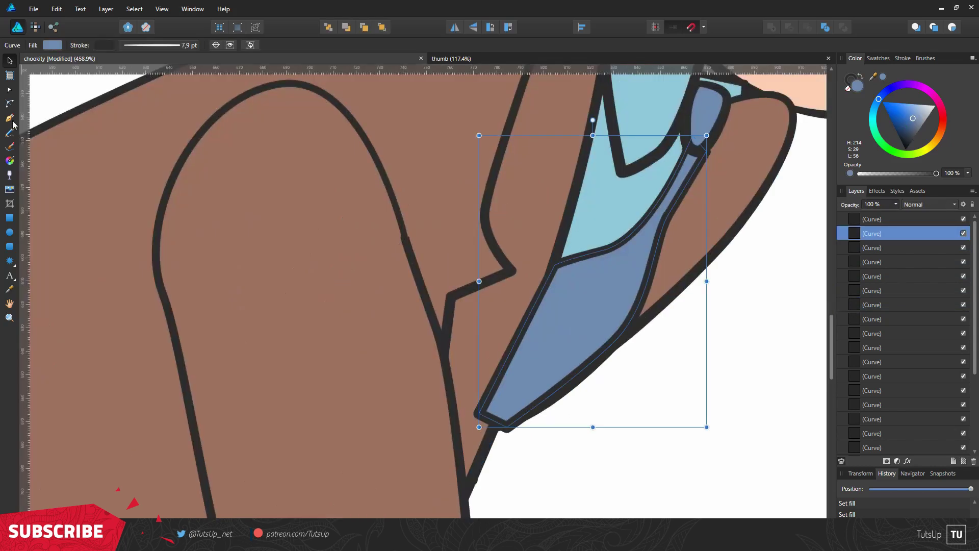
pyautogui.press('a')
pyautogui.scroll(3, 632, 317)
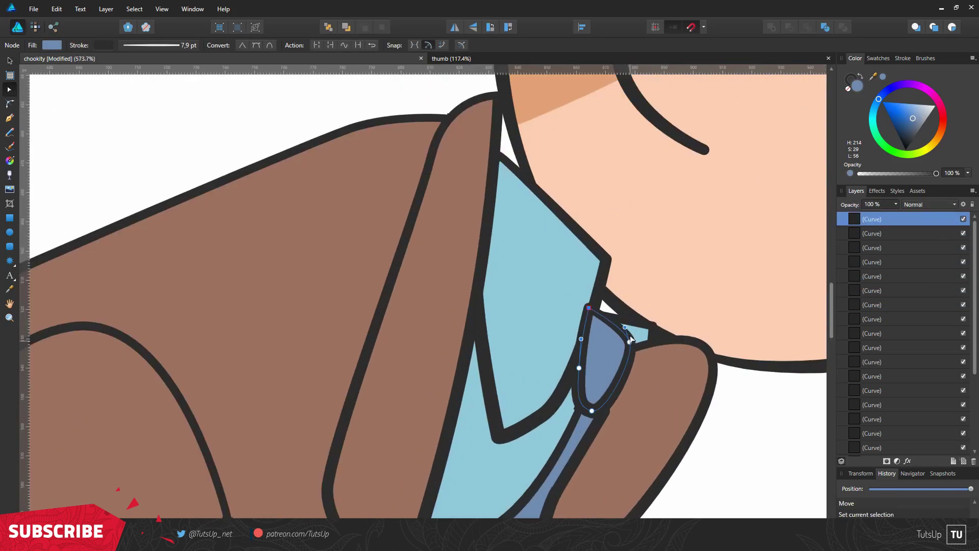
pyautogui.scroll(-1, 632, 317)
pyautogui.press('p')
pyautogui.click(655, 312)
# Draw the raised jacket collar edge from the knot up the lapel to the neck.
pyautogui.click(656, 373)
pyautogui.click(459, 349)
pyautogui.click(498, 166)
pyautogui.click(535, 141)
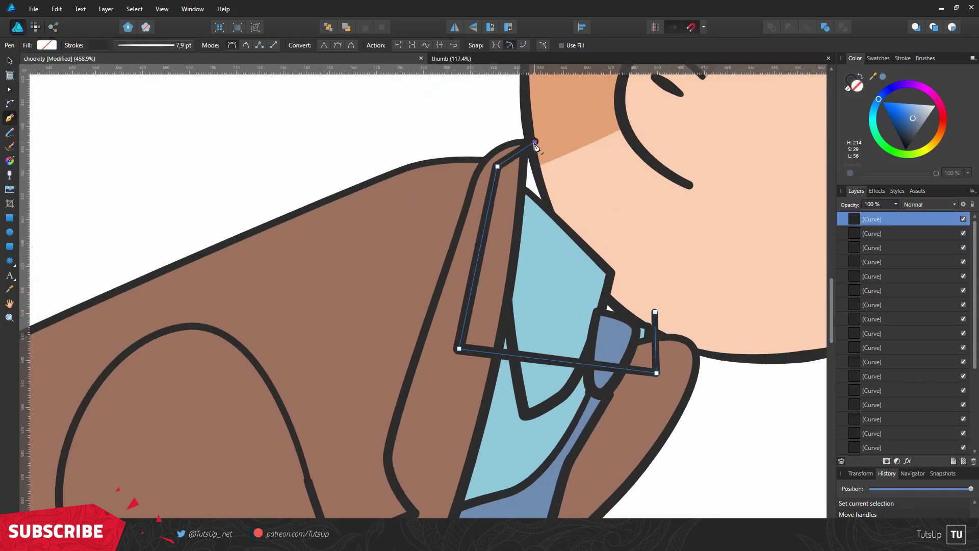
pyautogui.scroll(5, 329, 143)
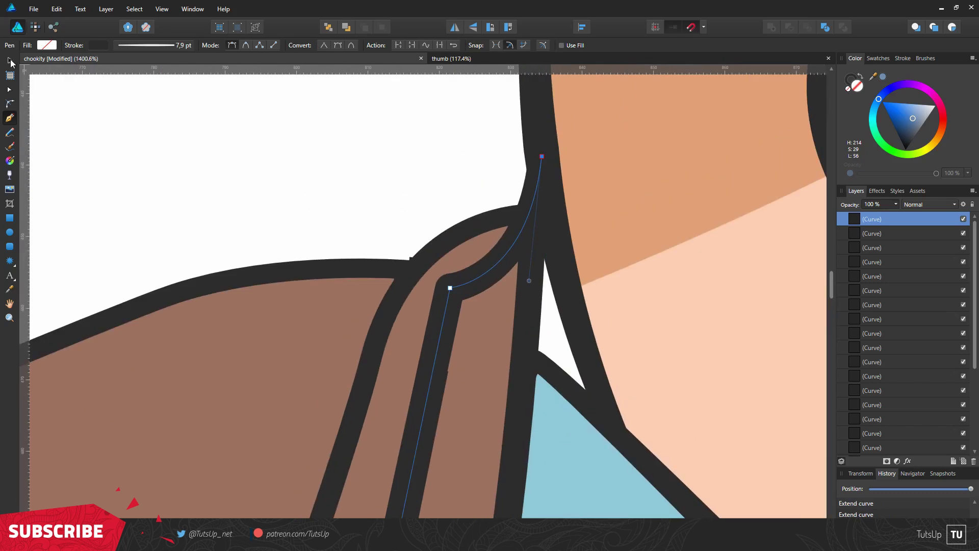
pyautogui.scroll(-10, 747, 182)
pyautogui.press('v')
# Bend the neck-edge curve into place and view the whole figure.
pyautogui.click(561, 276)
pyautogui.scroll(4, 531, 257)
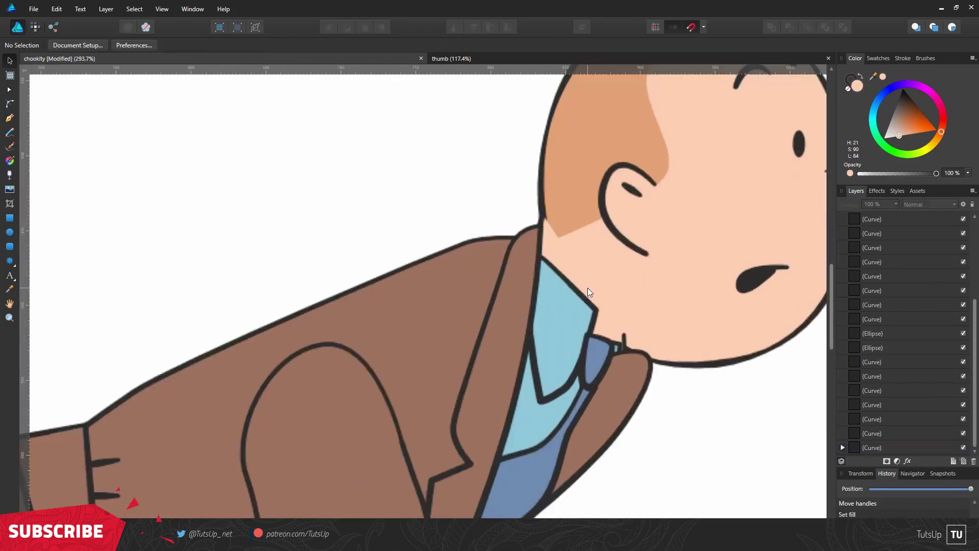
pyautogui.press('a')
pyautogui.scroll(-2, 528, 257)
pyautogui.press('v')
pyautogui.moveTo(596, 198); pyautogui.dragTo(383, 137)
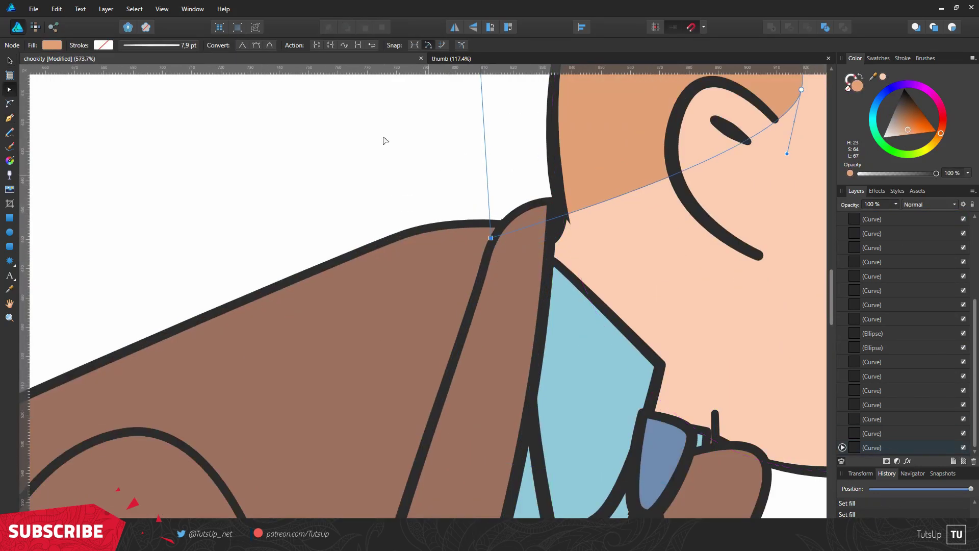
pyautogui.hotkey('ctrl', '0')
pyautogui.click(341, 180)
# Select the face and head shapes in the Layers panel, then clear the selection.
pyautogui.click(873, 404)
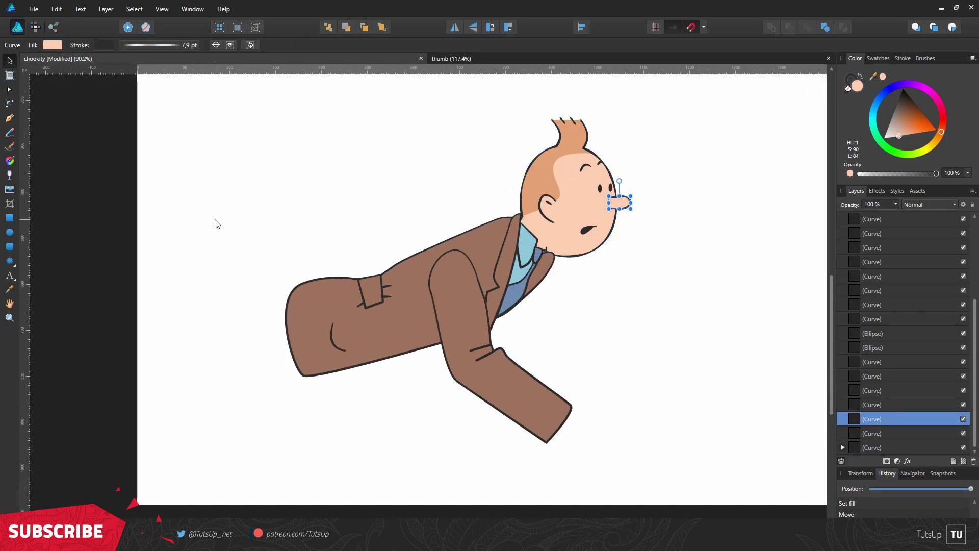
pyautogui.keyDown('shift'); pyautogui.click(890, 276); pyautogui.keyUp('shift')
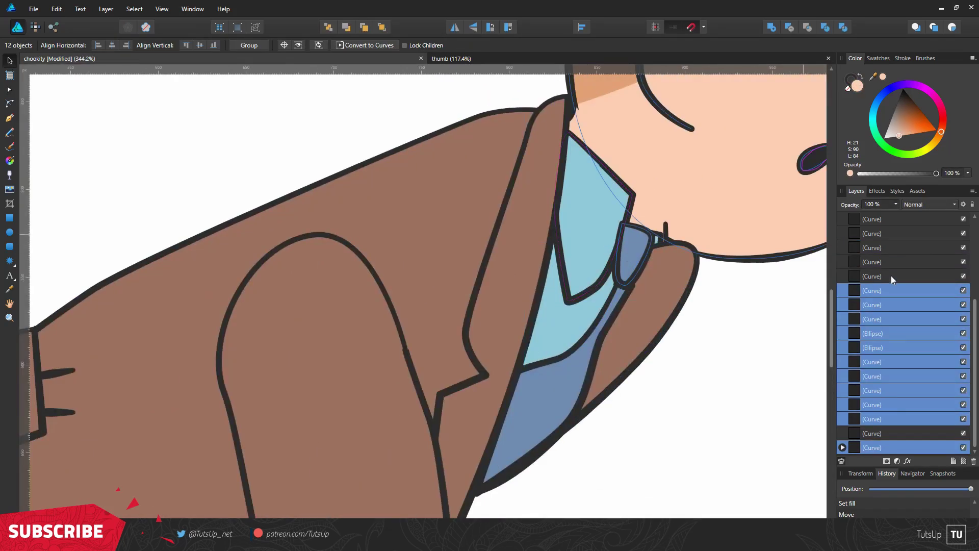
pyautogui.scroll(-5, 480, 387)
pyautogui.click(573, 274)
pyautogui.click(872, 419)
pyautogui.keyDown('shift'); pyautogui.click(872, 333); pyautogui.keyUp('shift')
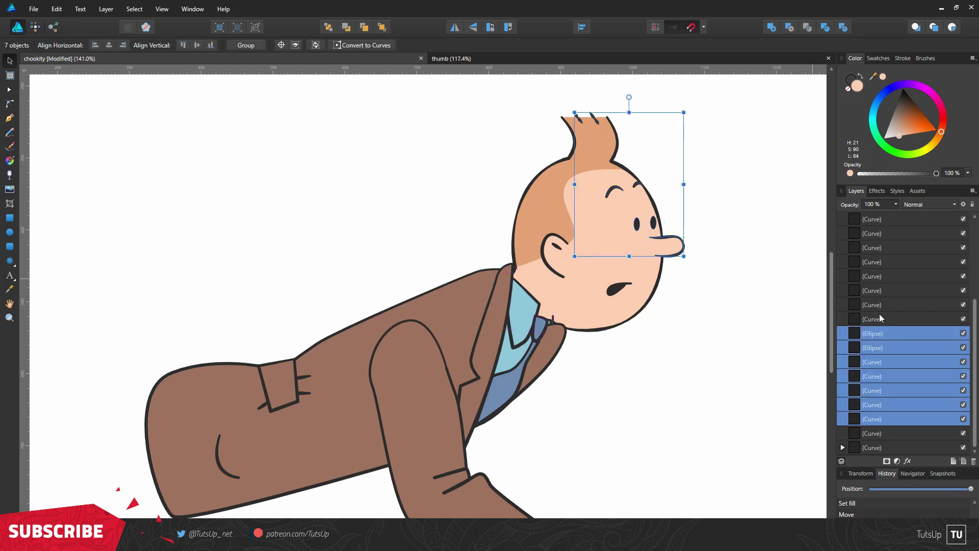
pyautogui.moveTo(728, 85); pyautogui.dragTo(524, 332)
pyautogui.hotkey('ctrl', 'd')
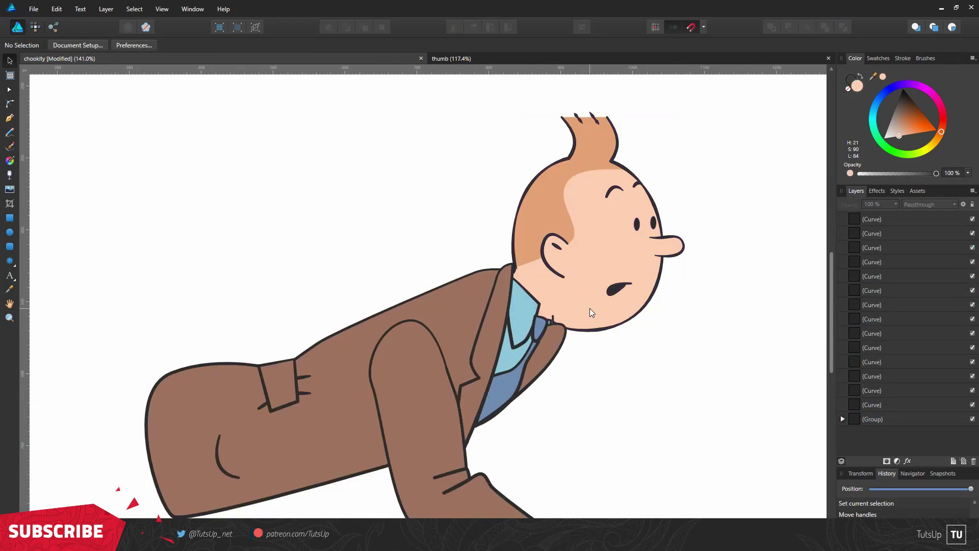
# Node-edit the small stroke at the tie knot.
pyautogui.scroll(3, 592, 312)
pyautogui.press('a')
pyautogui.click(517, 328)
pyautogui.scroll(5, 549, 305)
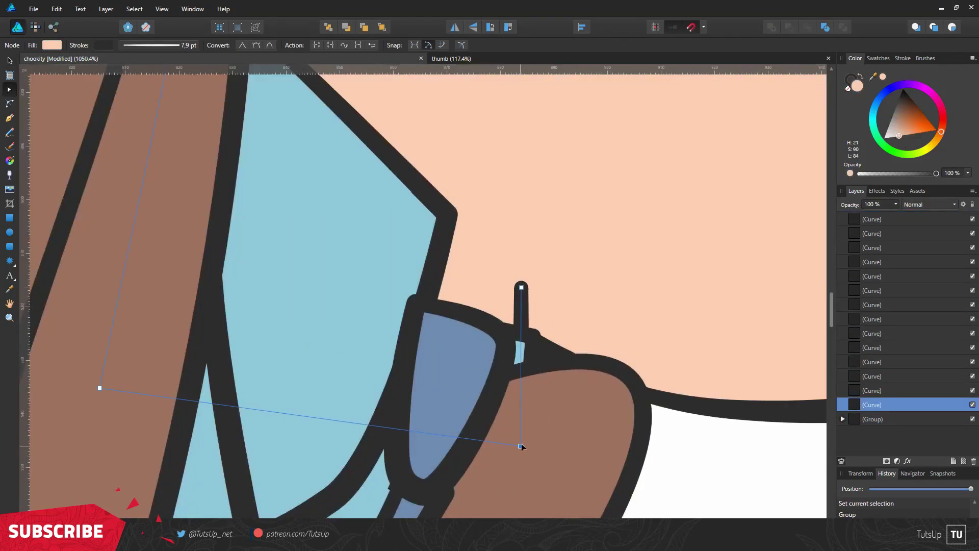
pyautogui.scroll(-3, 557, 366)
pyautogui.scroll(2, 558, 389)
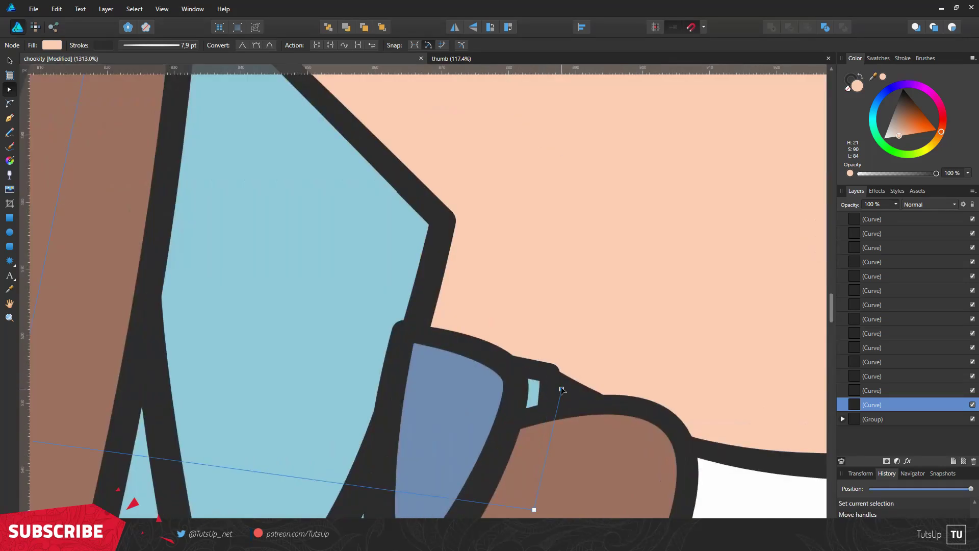
pyautogui.scroll(-5, 631, 422)
pyautogui.hotkey('ctrl', 'd')
# Move the knot stroke and collar shape below the character Group in the Layers panel.
pyautogui.scroll(2, 594, 370)
pyautogui.moveTo(898, 261); pyautogui.dragTo(898, 426)
pyautogui.scroll(3, 571, 368)
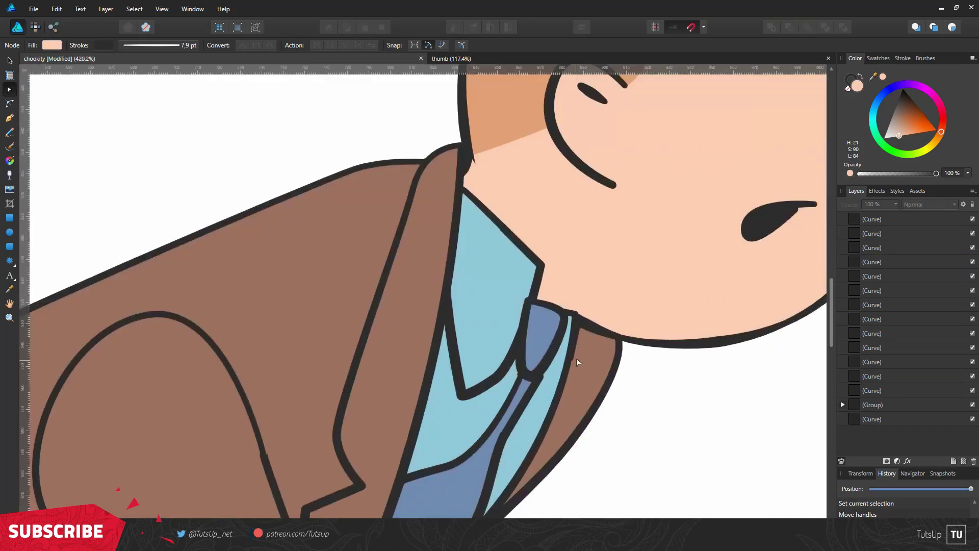
pyautogui.scroll(-3, 602, 378)
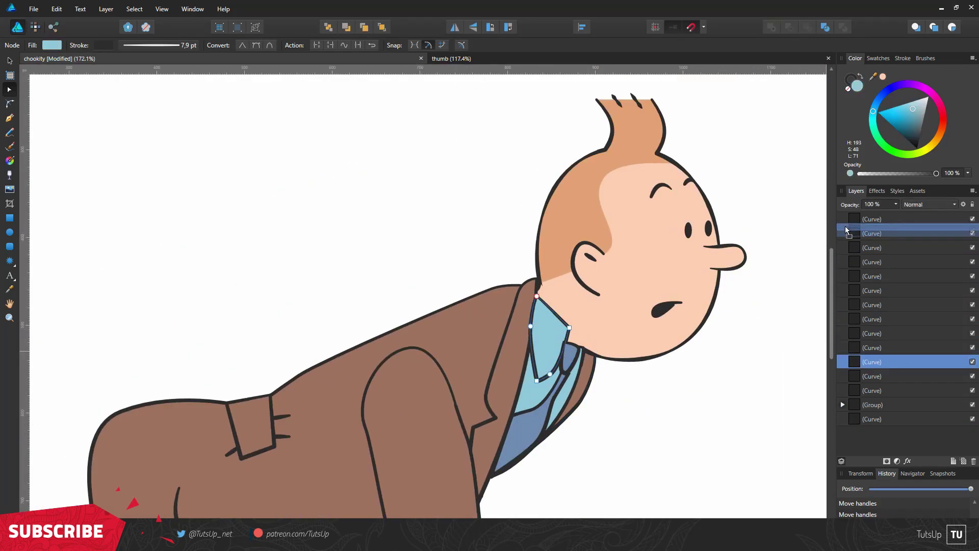
pyautogui.moveTo(873, 219); pyautogui.dragTo(878, 392)
pyautogui.click(695, 419)
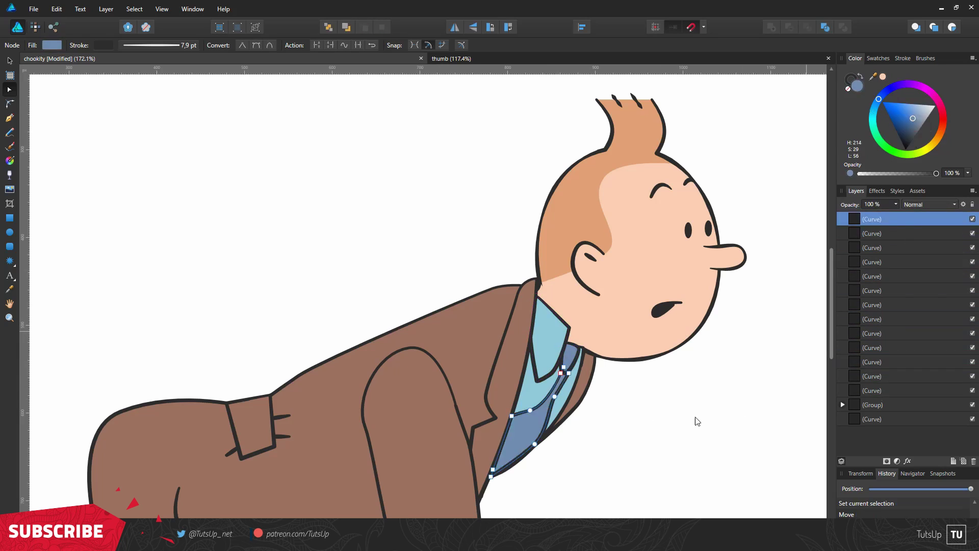
pyautogui.scroll(-4, 693, 408)
pyautogui.click(635, 448)
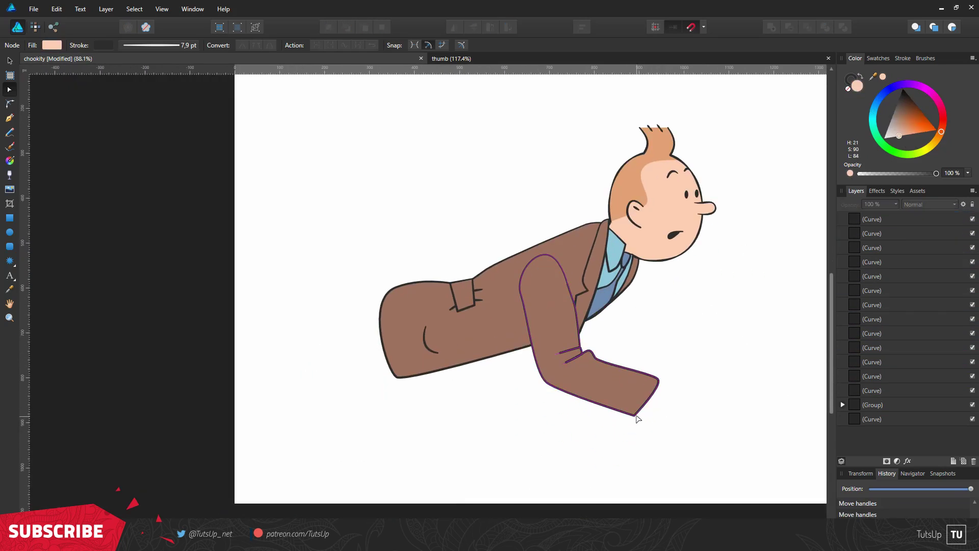
# Draw a Z-shaped crease line on the sleeve.
pyautogui.scroll(2, 612, 357)
pyautogui.scroll(2, 586, 317)
pyautogui.press('p')
pyautogui.scroll(4, 530, 298)
pyautogui.click(518, 269)
pyautogui.click(566, 281)
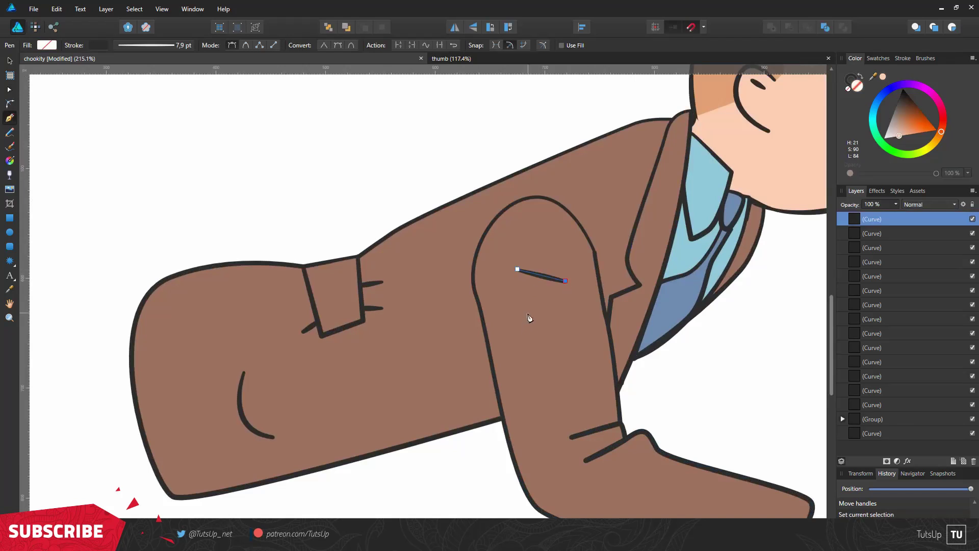
pyautogui.press('Escape')
# Draw the back arm outline and move both new curves below the character Group.
pyautogui.scroll(3, 541, 255)
pyautogui.hscroll(-1, 596, 250)
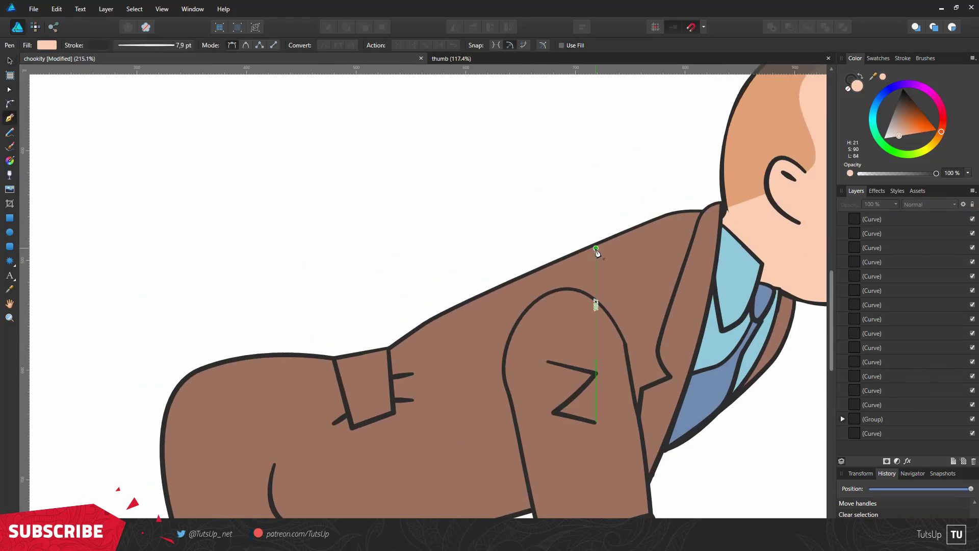
pyautogui.moveTo(403, 204); pyautogui.dragTo(398, 209)
pyautogui.press('Escape')
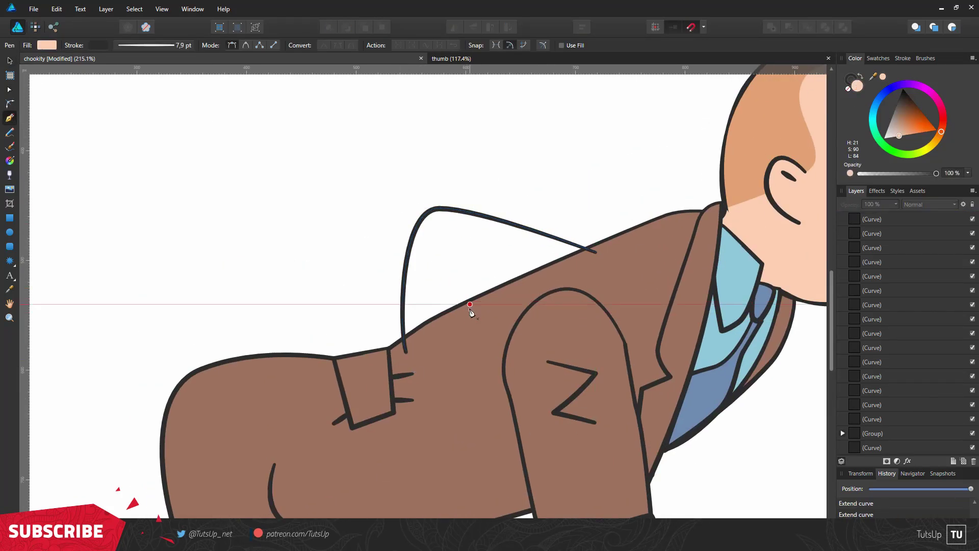
pyautogui.click(441, 282)
pyautogui.keyDown('shift'); pyautogui.click(873, 233); pyautogui.keyUp('shift')
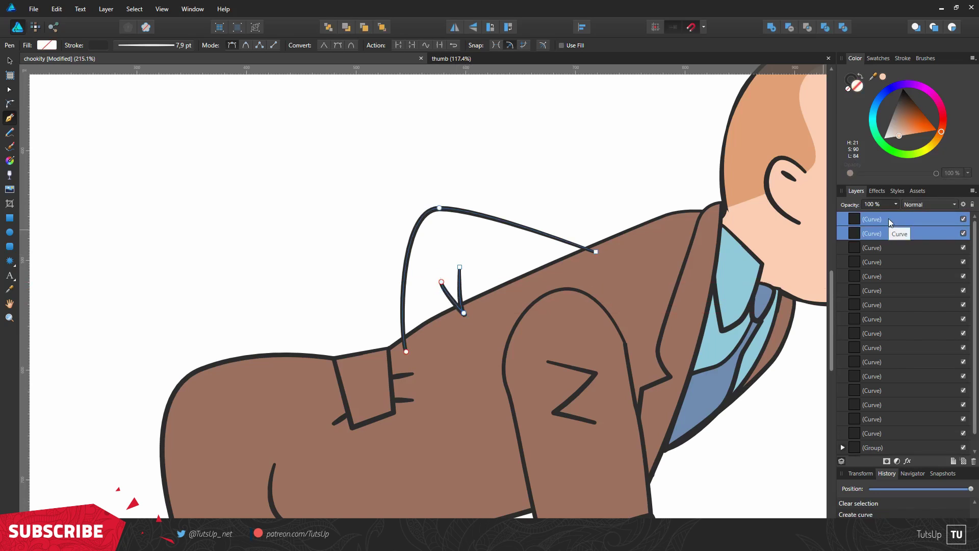
pyautogui.moveTo(872, 233); pyautogui.dragTo(872, 440)
# Node-edit the back arm shape and adjust its stroke settings.
pyautogui.scroll(-5, 554, 150)
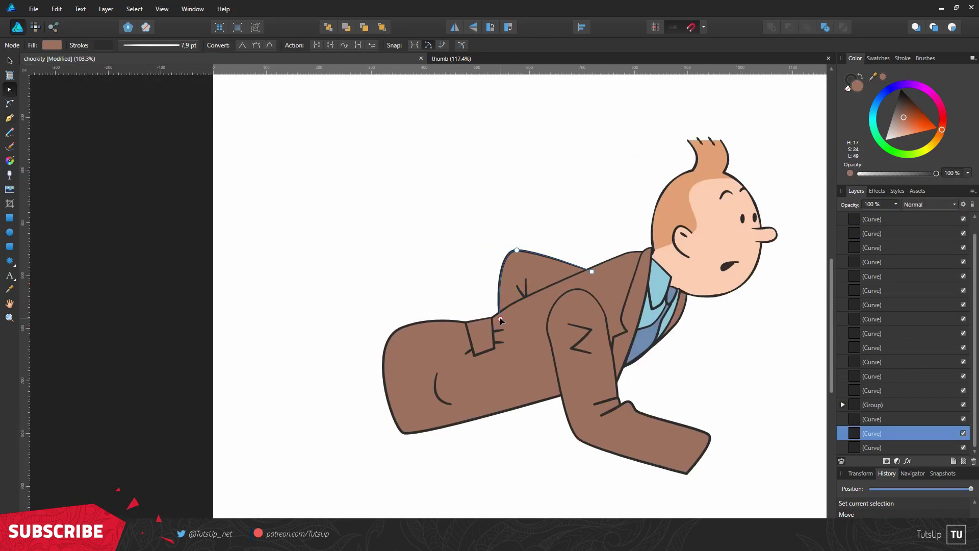
pyautogui.press('a')
pyautogui.scroll(-2, 429, 291)
pyautogui.scroll(1, 429, 290)
pyautogui.click(530, 388)
pyautogui.click(903, 58)
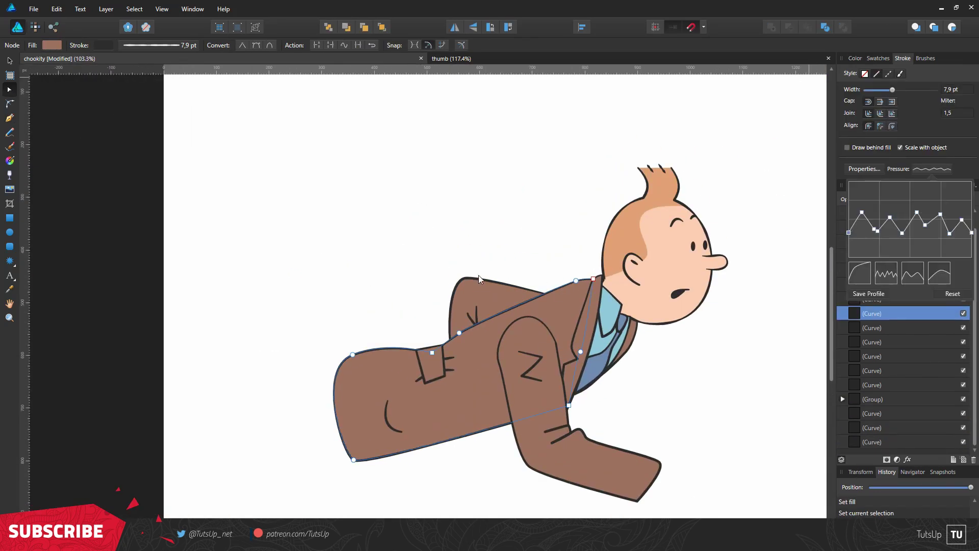
# Draw a fold line on the lower coat with a pressure profile tapering both ends.
pyautogui.press('p')
pyautogui.scroll(2, 533, 342)
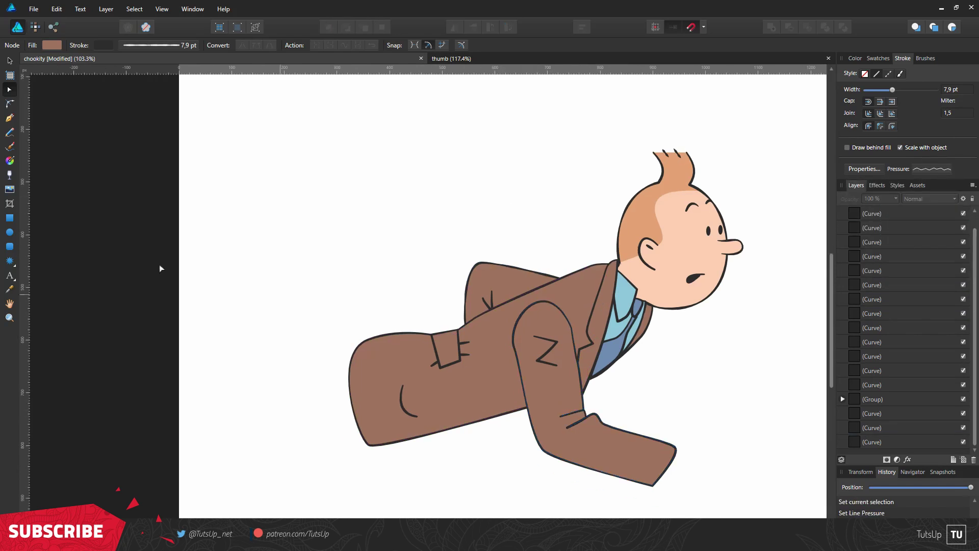
pyautogui.scroll(3, 534, 341)
pyautogui.click(461, 312)
pyautogui.click(536, 327)
pyautogui.click(940, 273)
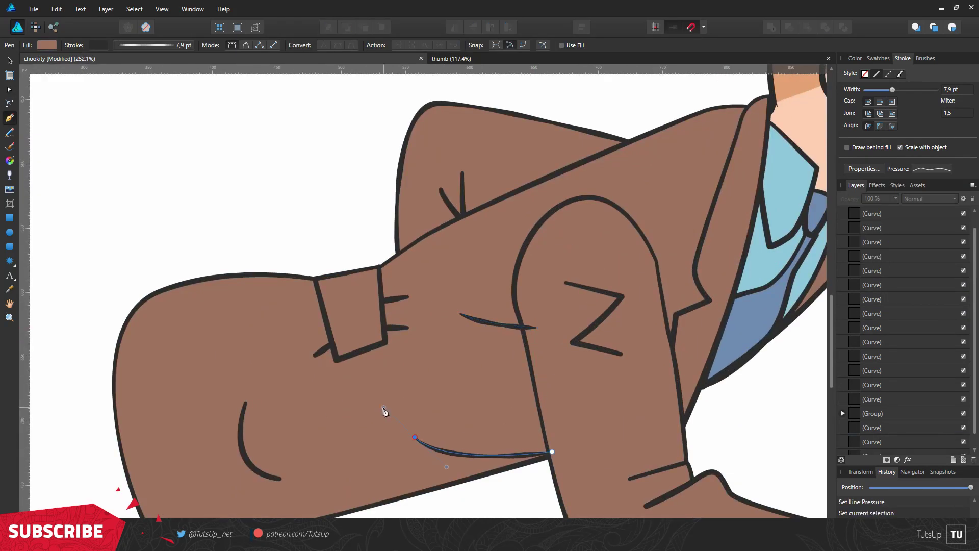
pyautogui.press('Escape')
# Select everything in the drawing and then deselect it.
pyautogui.press('v')
pyautogui.scroll(-4, 276, 232)
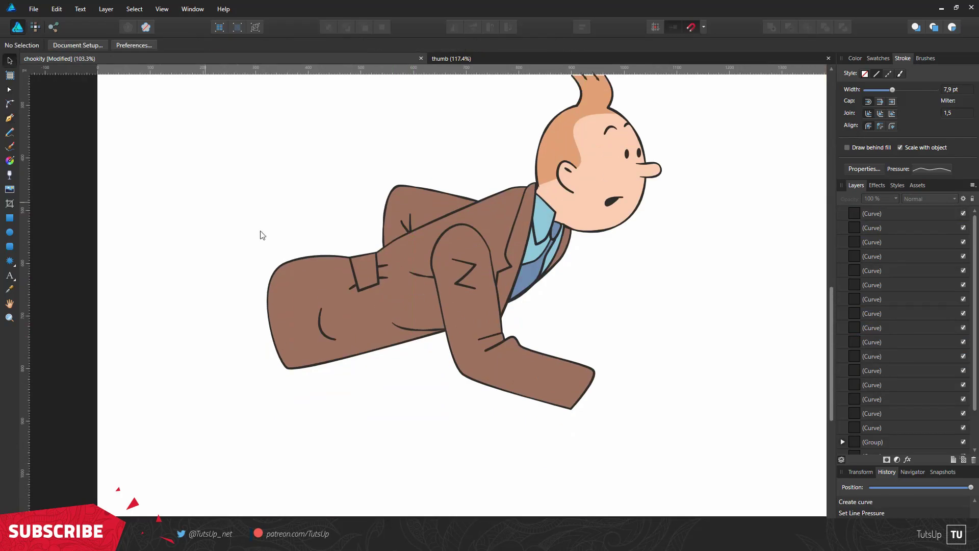
pyautogui.hotkey('ctrl', 'a')
pyautogui.hotkey('ctrl', 'd')
pyautogui.scroll(2, 439, 321)
pyautogui.scroll(1, 445, 324)
# Draw the front leg outline from the coat's lower edge down to a foot.
pyautogui.press('p')
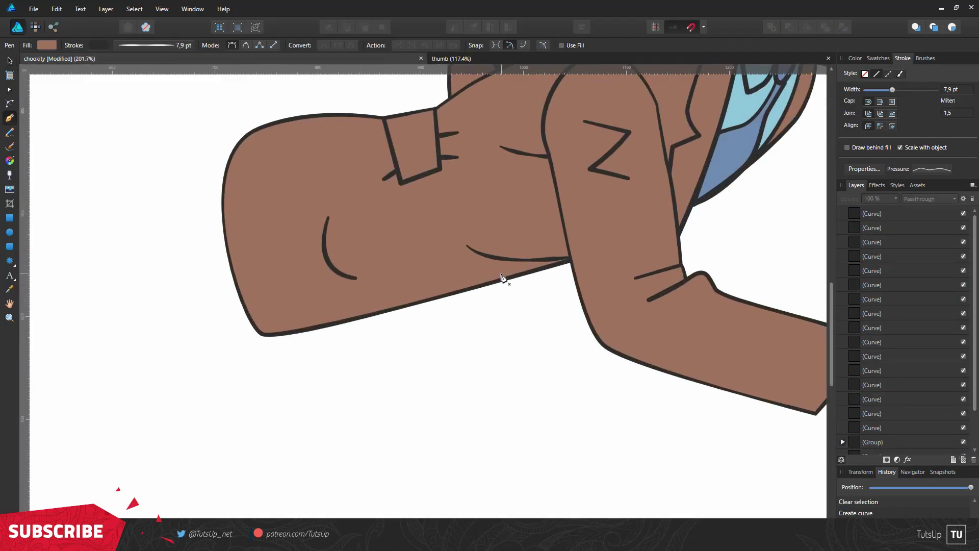
pyautogui.click(502, 274)
pyautogui.moveTo(495, 309); pyautogui.dragTo(494, 329)
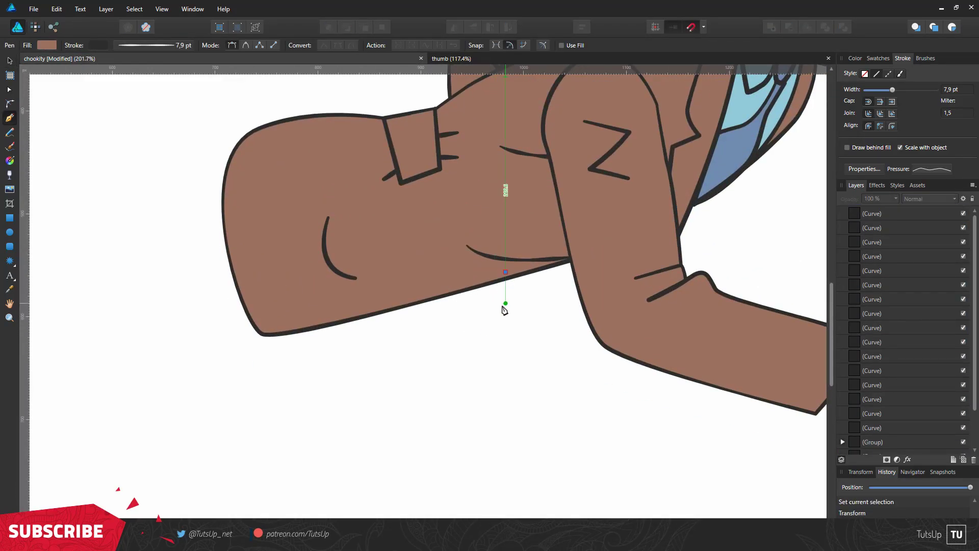
pyautogui.click(511, 327)
pyautogui.scroll(-1, 525, 338)
pyautogui.moveTo(606, 374); pyautogui.dragTo(604, 437)
pyautogui.scroll(-2, 639, 391)
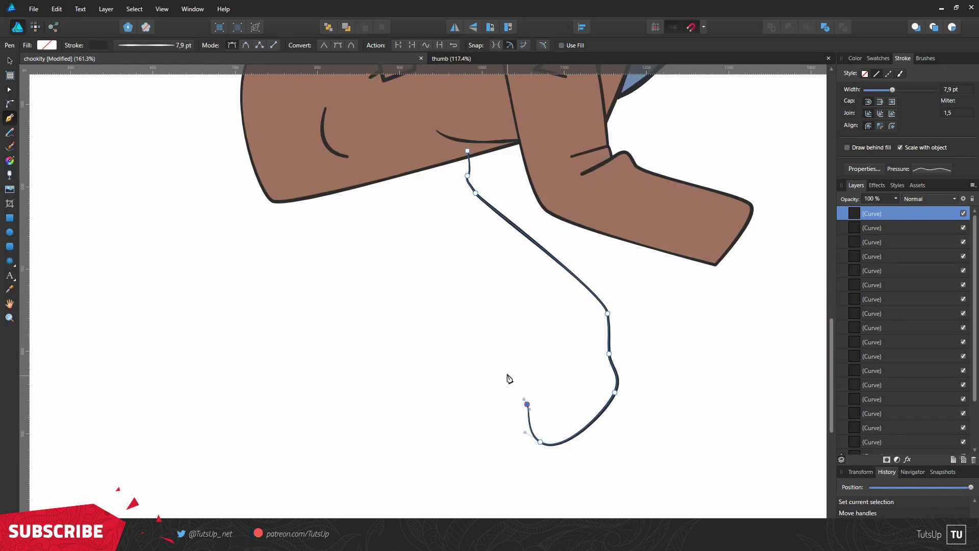
pyautogui.scroll(3, 539, 346)
pyautogui.scroll(-2, 490, 311)
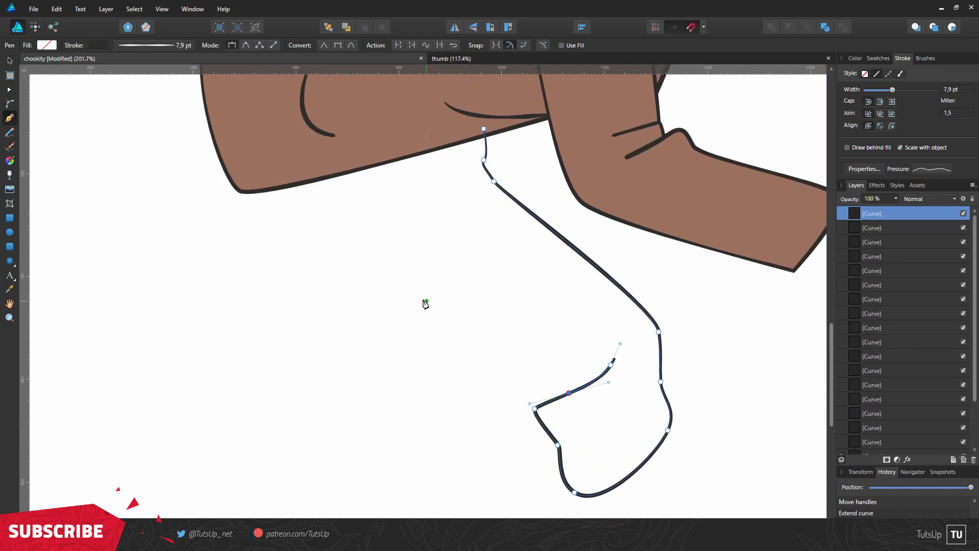
pyautogui.click(375, 251)
pyautogui.scroll(-1, 403, 291)
pyautogui.scroll(-3, 444, 357)
pyautogui.scroll(5, 457, 385)
# Node-edit the front leg outline, then deselect it.
pyautogui.press('a')
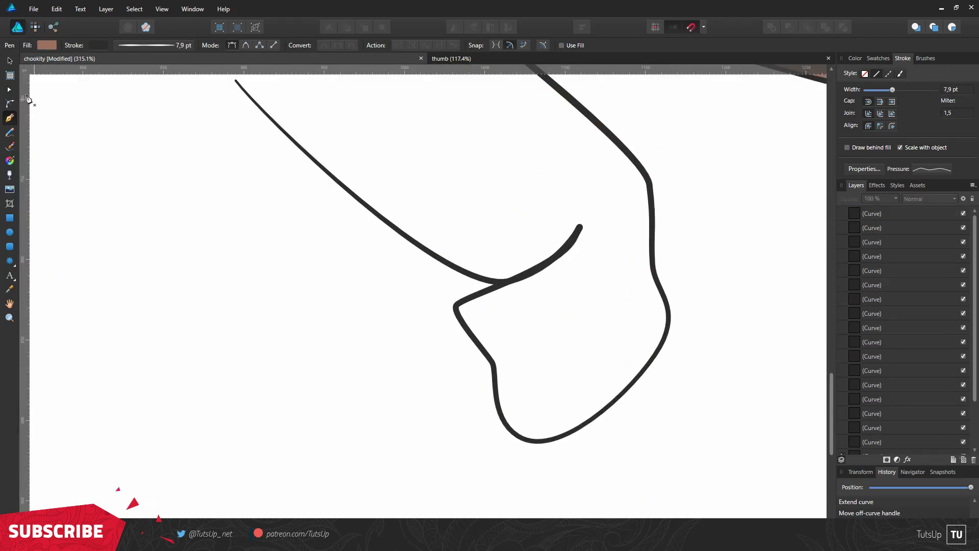
pyautogui.click(489, 291)
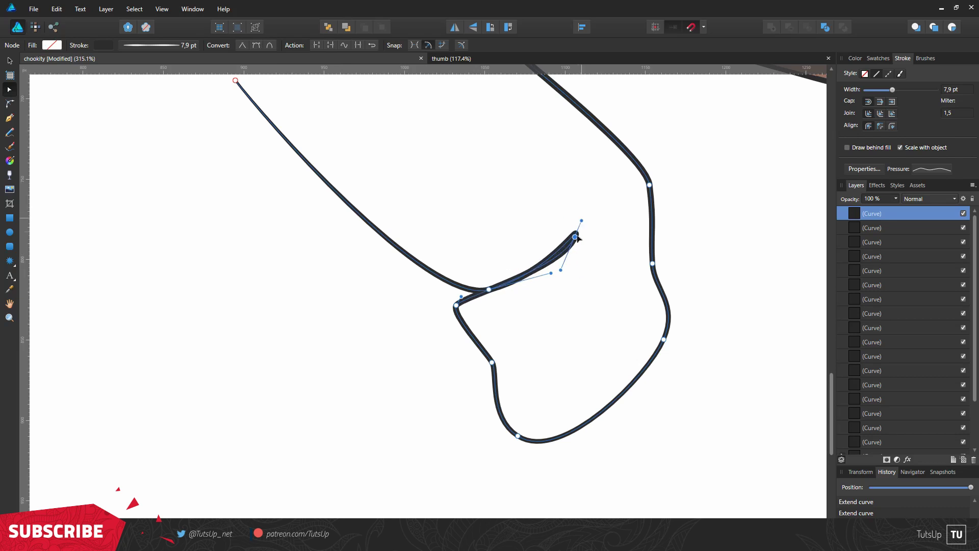
pyautogui.scroll(-4, 578, 238)
pyautogui.press('p')
pyautogui.press('Escape')
# Draw the back leg outline stretched back left with a heel, ending inside the coat.
pyautogui.moveTo(436, 324); pyautogui.dragTo(400, 330)
pyautogui.moveTo(258, 353); pyautogui.dragTo(239, 344)
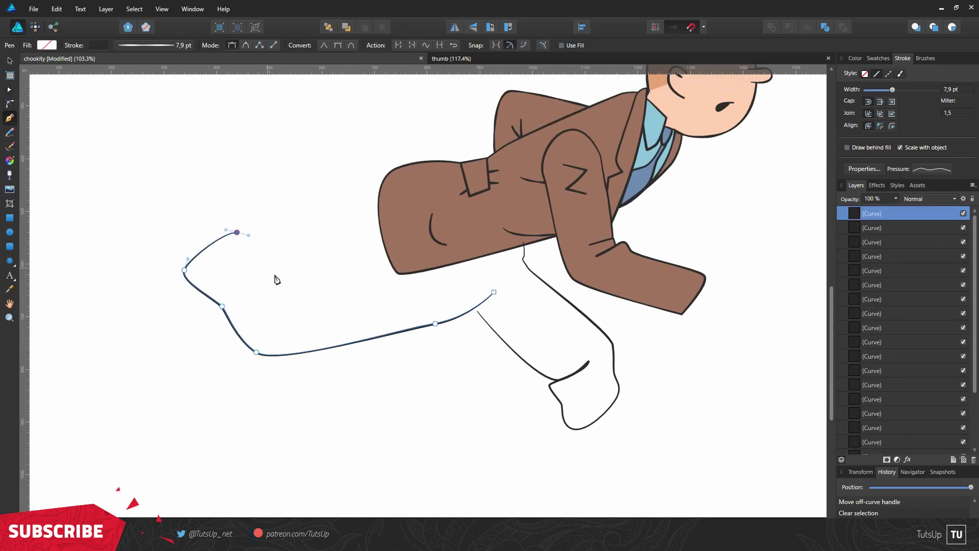
pyautogui.moveTo(281, 276); pyautogui.dragTo(280, 289)
pyautogui.click(414, 228)
pyautogui.click(479, 239)
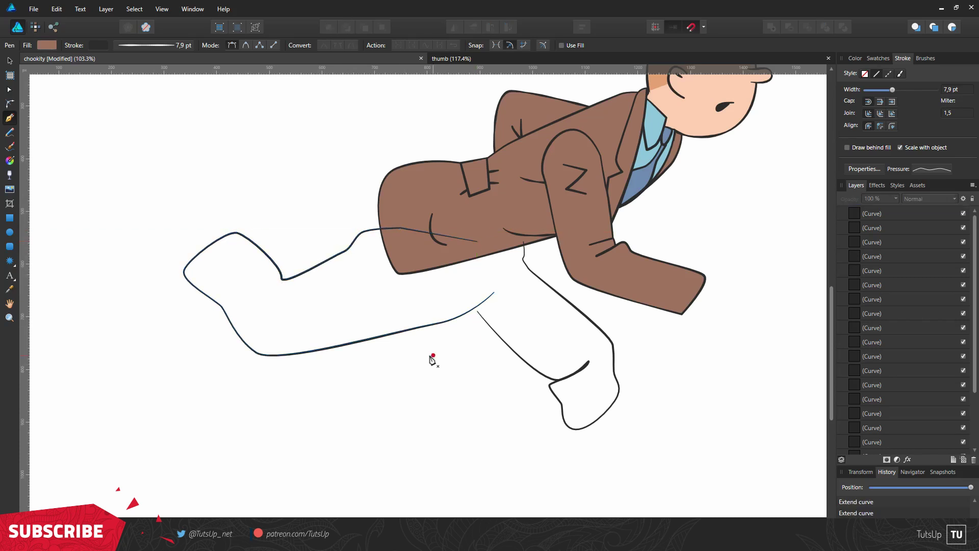
pyautogui.scroll(1, 431, 357)
# Adjust the back leg's upper edge and select both leg outlines.
pyautogui.press('v')
pyautogui.moveTo(184, 368); pyautogui.dragTo(227, 352)
pyautogui.press('a')
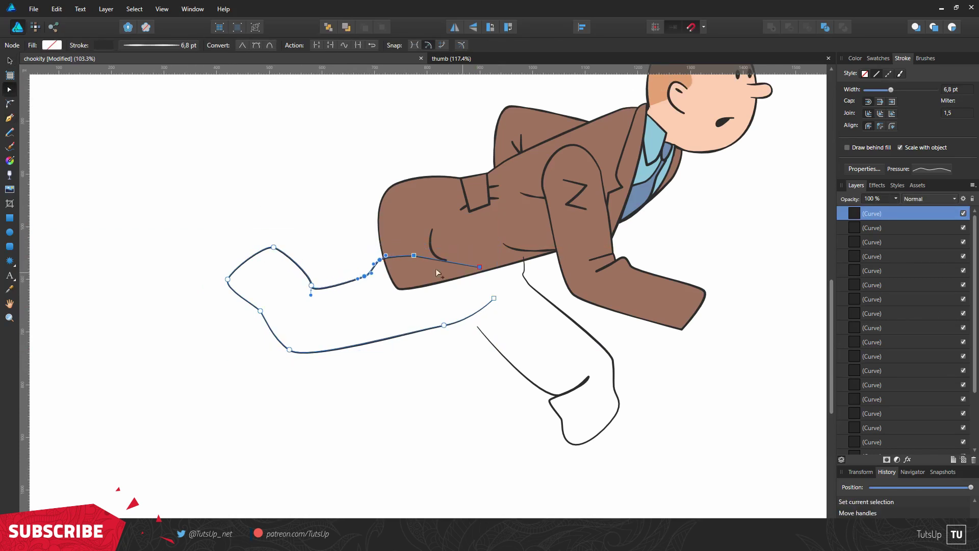
pyautogui.click(561, 316)
pyautogui.keyDown('shift'); pyautogui.click(511, 357); pyautogui.keyUp('shift')
pyautogui.click(855, 58)
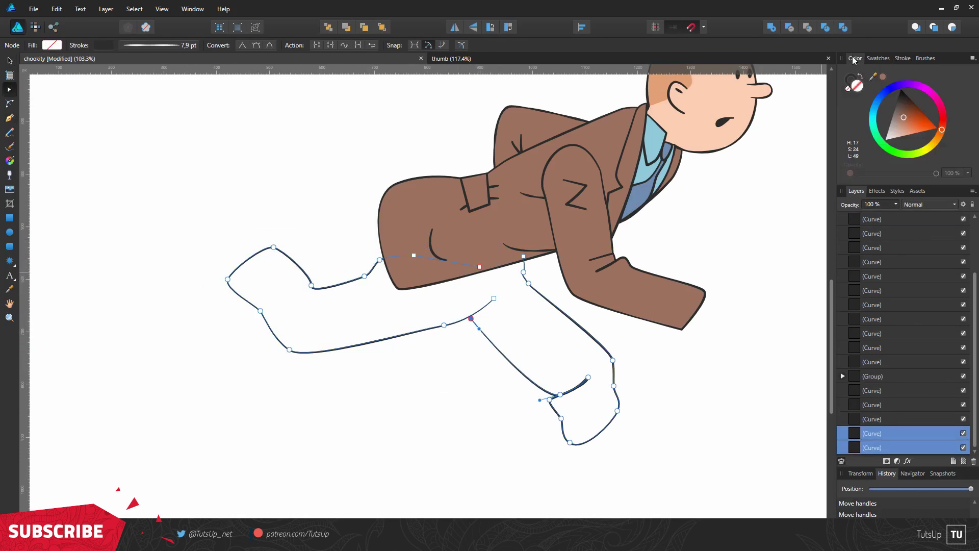
# Fill both trouser legs reddish brown and reshape the front leg where the legs meet.
pyautogui.click(944, 121)
pyautogui.scroll(3, 500, 325)
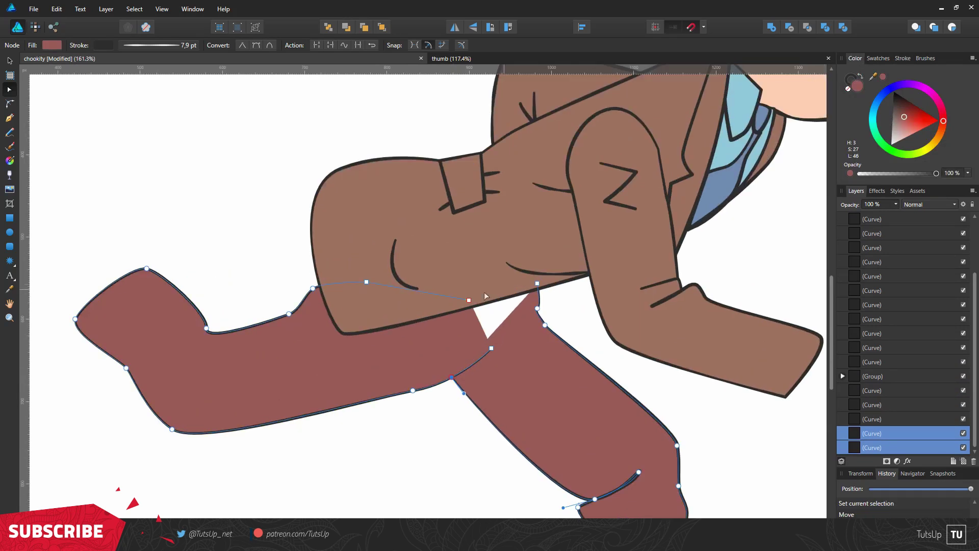
pyautogui.scroll(3, 491, 385)
pyautogui.click(488, 373)
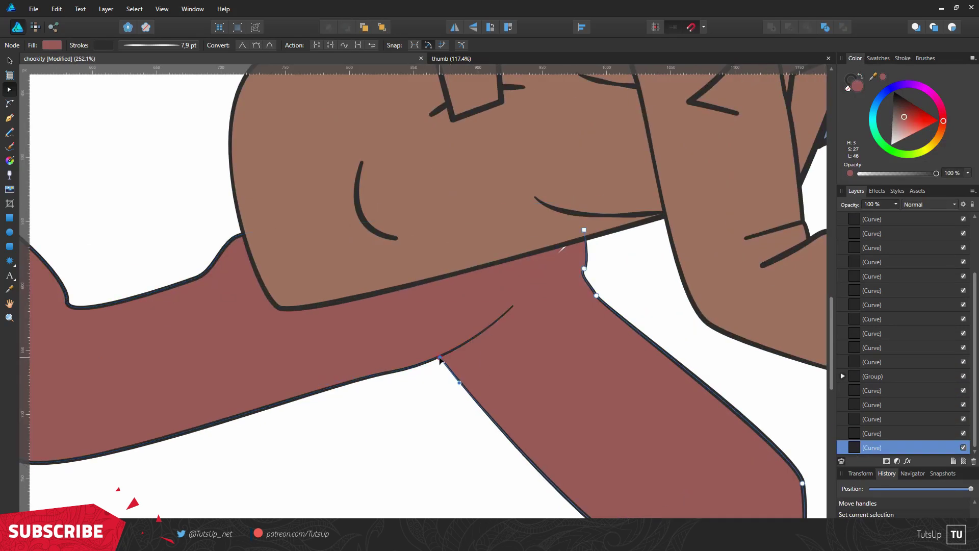
pyautogui.moveTo(444, 357); pyautogui.dragTo(417, 365)
pyautogui.scroll(-5, 417, 366)
pyautogui.moveTo(251, 267); pyautogui.dragTo(414, 311)
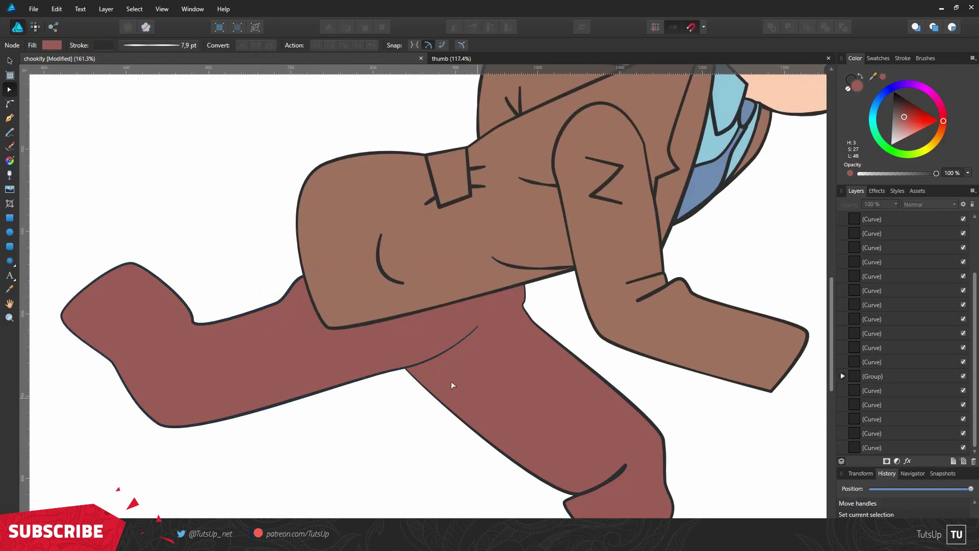
# Pen-draw a curved crease across the trouser leg and taper it with the stroke pressure profile.
pyautogui.press('p')
pyautogui.scroll(5, 392, 388)
pyautogui.click(393, 385)
pyautogui.moveTo(564, 381); pyautogui.dragTo(635, 360)
pyautogui.click(903, 58)
pyautogui.click(932, 169)
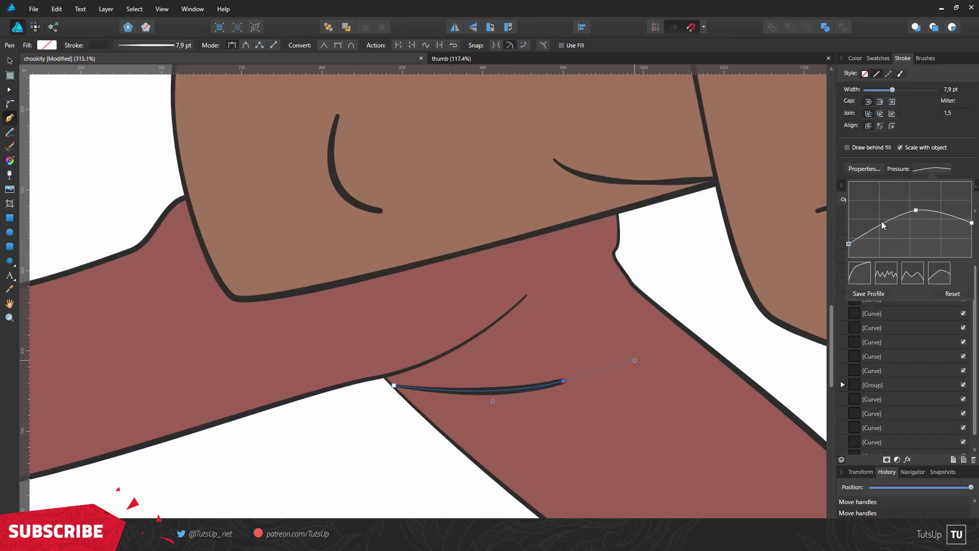
pyautogui.moveTo(394, 387); pyautogui.dragTo(389, 380)
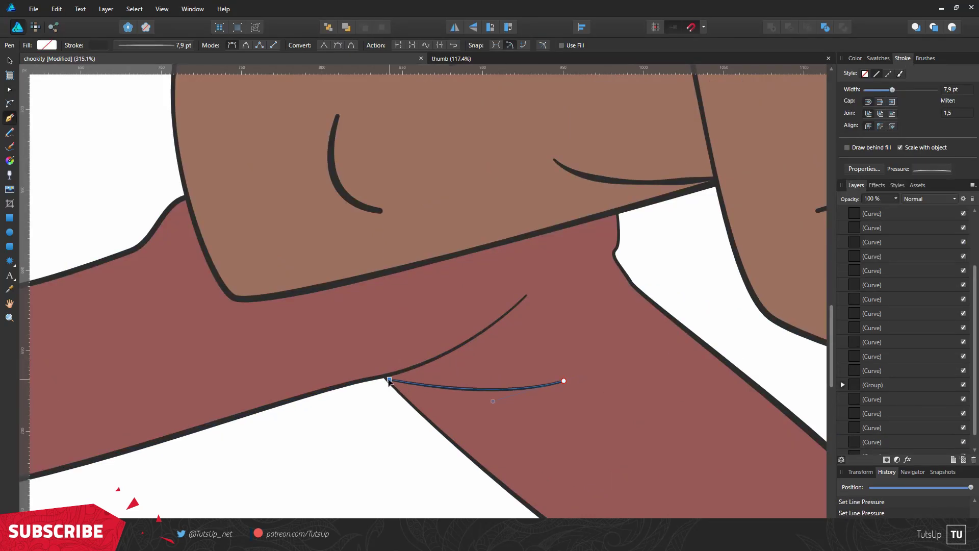
pyautogui.scroll(3, 376, 385)
pyautogui.scroll(-5, 590, 407)
pyautogui.scroll(4, 514, 265)
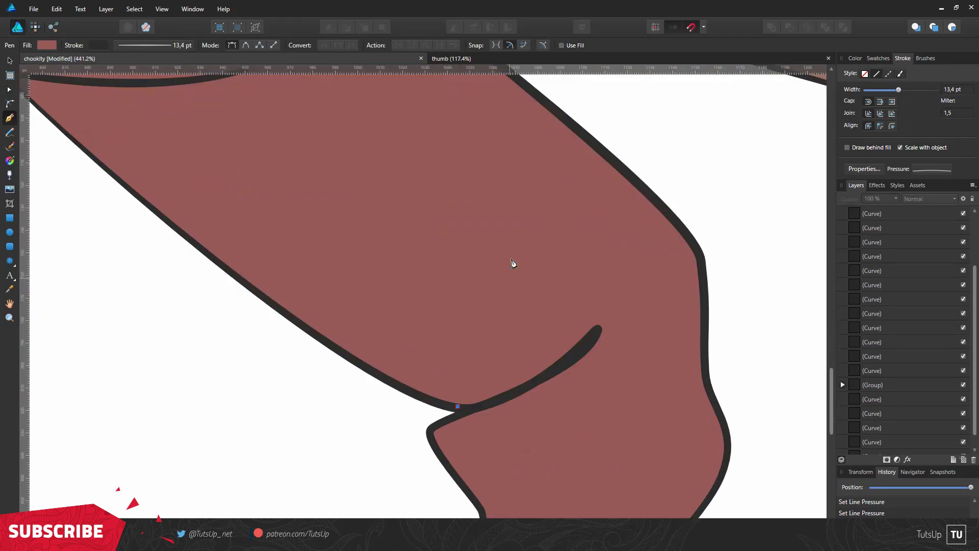
pyautogui.scroll(-3, 408, 308)
pyautogui.scroll(5, 431, 203)
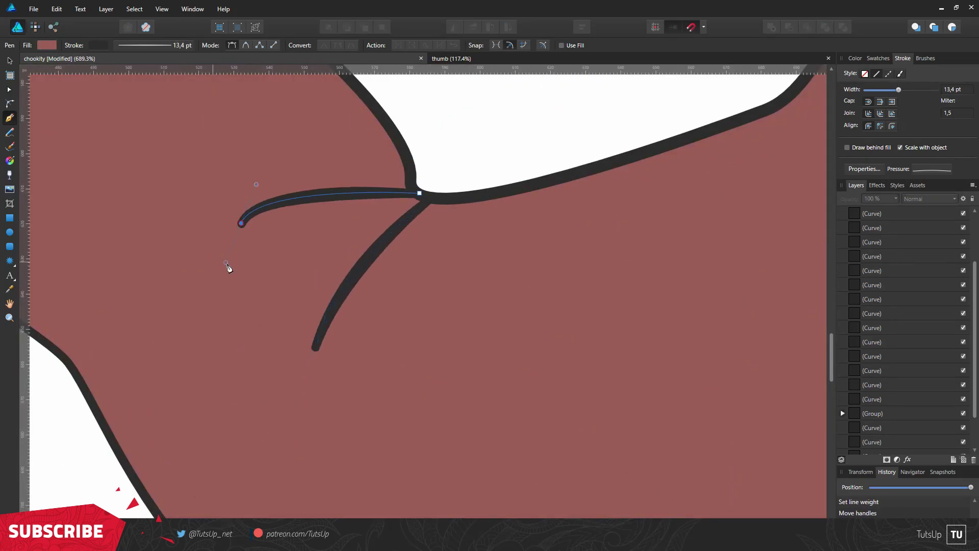
pyautogui.press('Escape')
pyautogui.scroll(-6, 400, 278)
pyautogui.scroll(2, 617, 351)
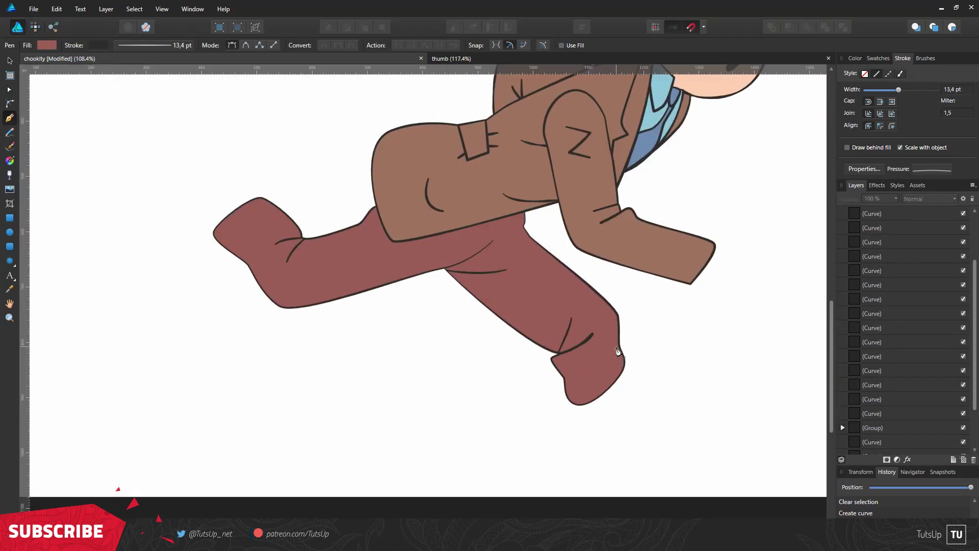
# Select all the trouser leg shapes and group them with Ctrl+G.
pyautogui.press('v')
pyautogui.scroll(1, 618, 351)
pyautogui.click(590, 404)
pyautogui.keyDown('shift'); pyautogui.click(902, 267); pyautogui.keyUp('shift')
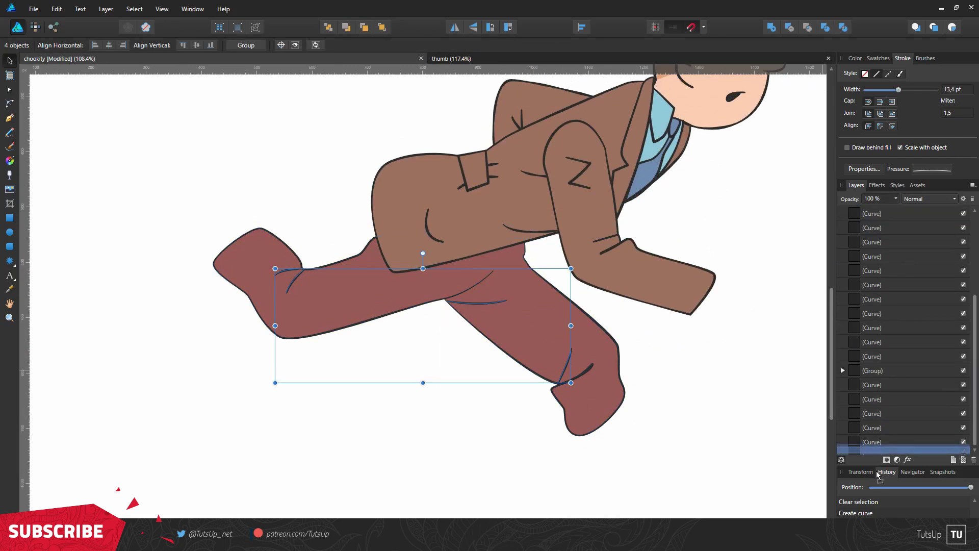
pyautogui.keyDown('shift'); pyautogui.click(877, 374); pyautogui.keyUp('shift')
pyautogui.hotkey('ctrl', 'g')
# Pen-draw the sock outline below the lower cuff, joining it back to the cuff curve.
pyautogui.moveTo(325, 314); pyautogui.dragTo(318, 306)
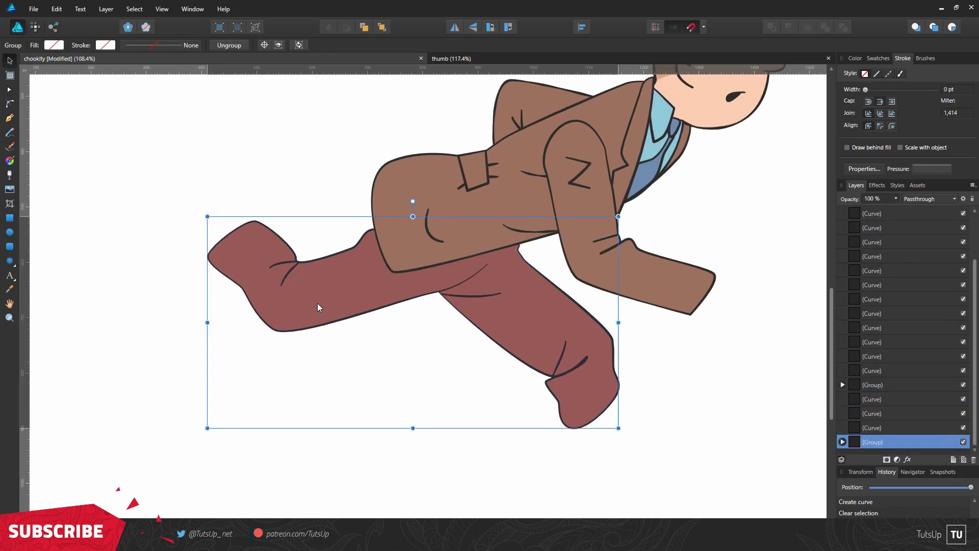
pyautogui.press('Escape')
pyautogui.scroll(-1, 319, 262)
pyautogui.press('p')
pyautogui.scroll(4, 458, 358)
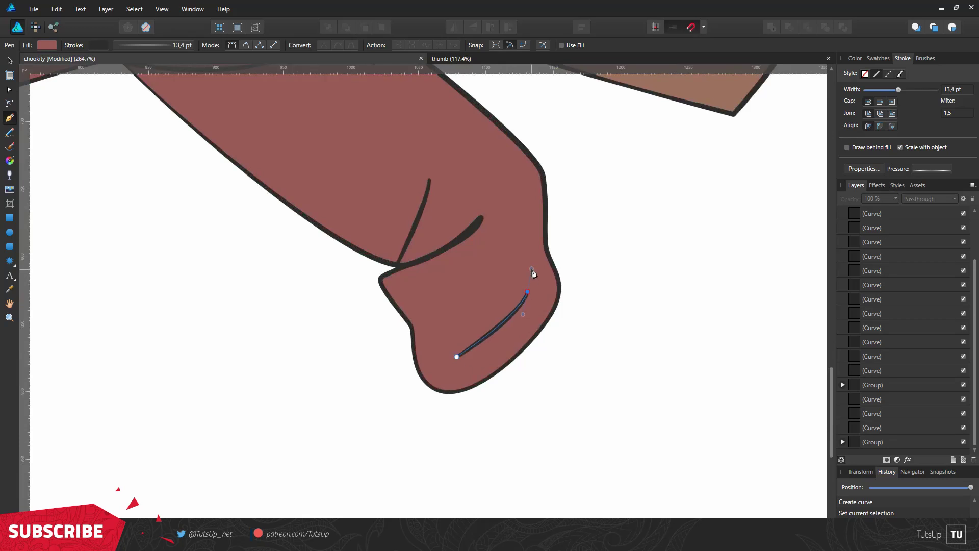
pyautogui.scroll(-3, 538, 317)
pyautogui.moveTo(546, 380); pyautogui.dragTo(554, 423)
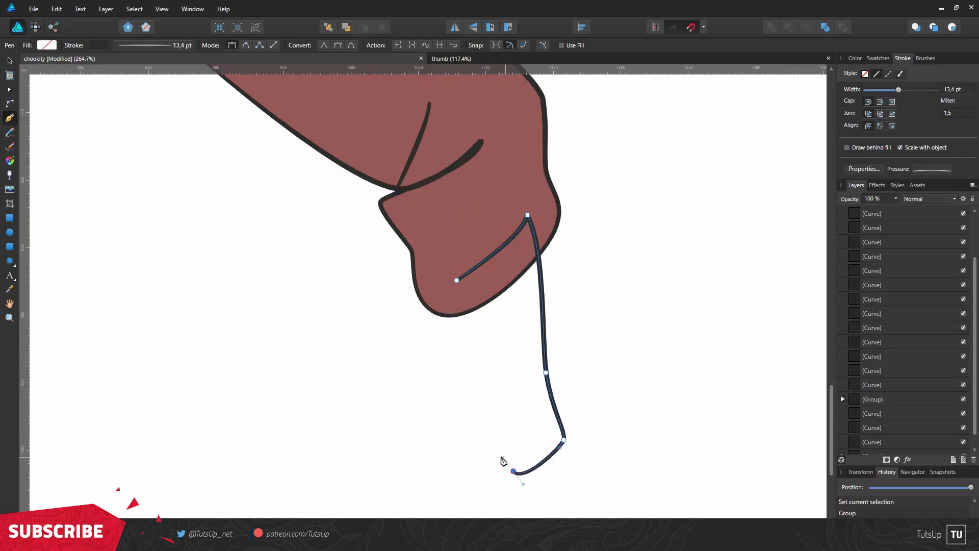
pyautogui.click(476, 269)
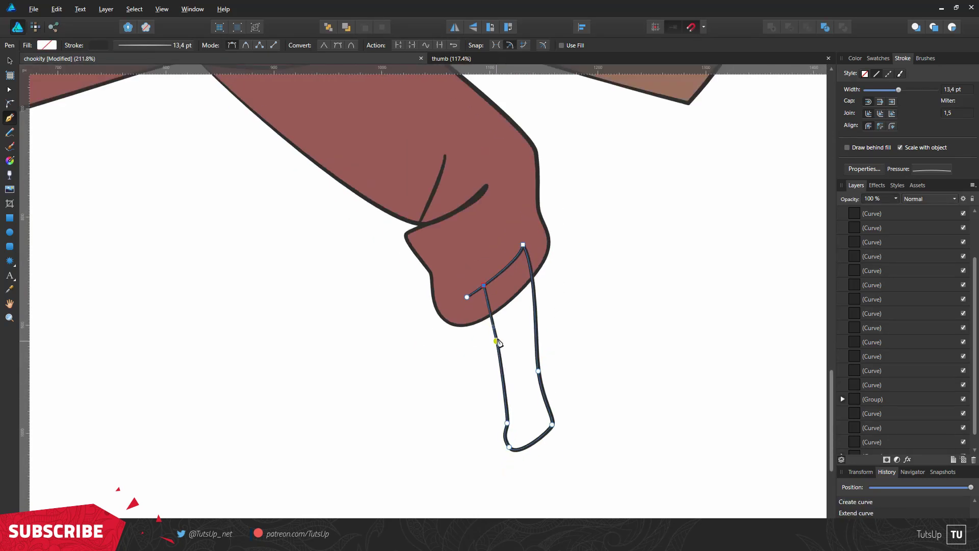
pyautogui.scroll(2, 476, 278)
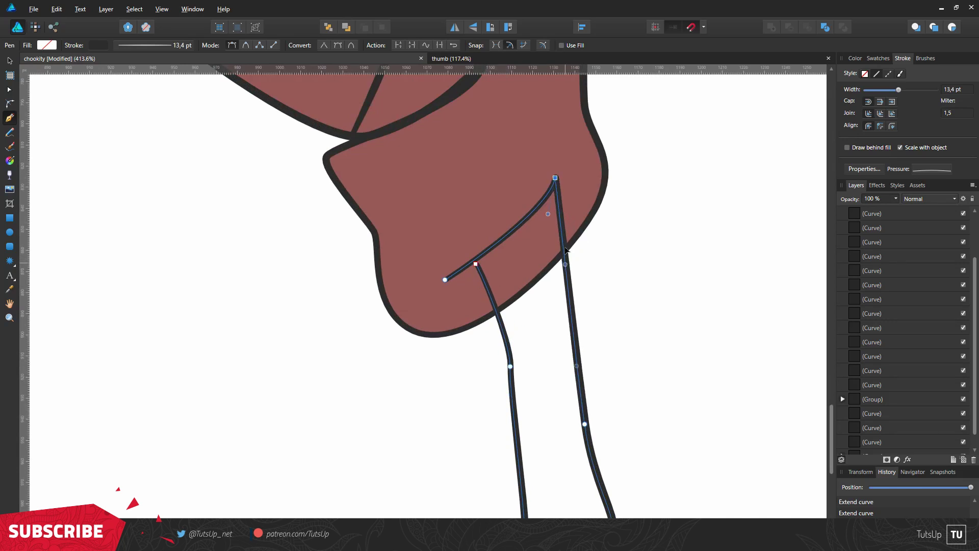
pyautogui.moveTo(579, 238); pyautogui.dragTo(576, 240)
pyautogui.press('Escape')
pyautogui.scroll(-2, 531, 320)
pyautogui.scroll(-2, 530, 320)
pyautogui.scroll(-3, 530, 320)
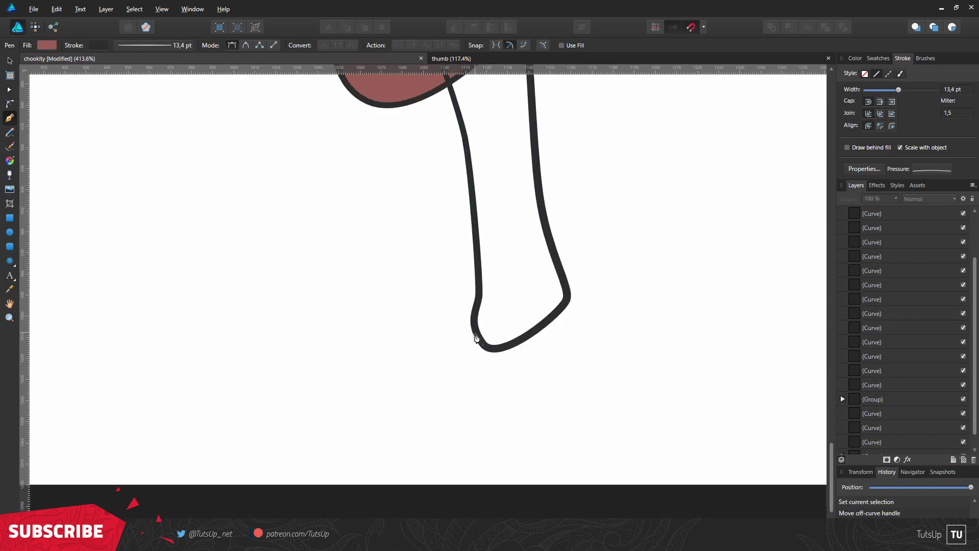
# Draw the shoe outline from the heel along the sole to a curved toe.
pyautogui.moveTo(746, 295); pyautogui.dragTo(769, 256)
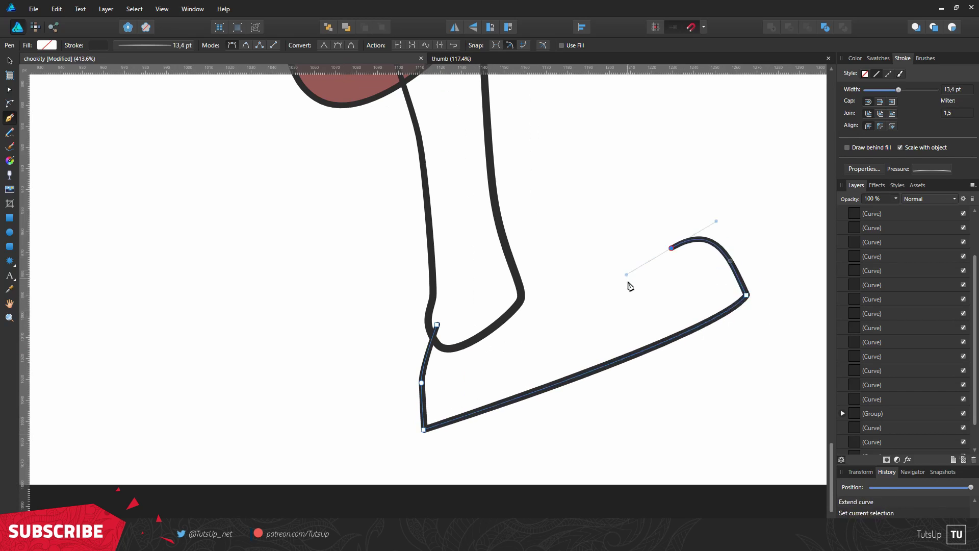
pyautogui.click(521, 295)
pyautogui.click(437, 324)
pyautogui.scroll(-2, 540, 332)
pyautogui.moveTo(708, 274); pyautogui.dragTo(706, 297)
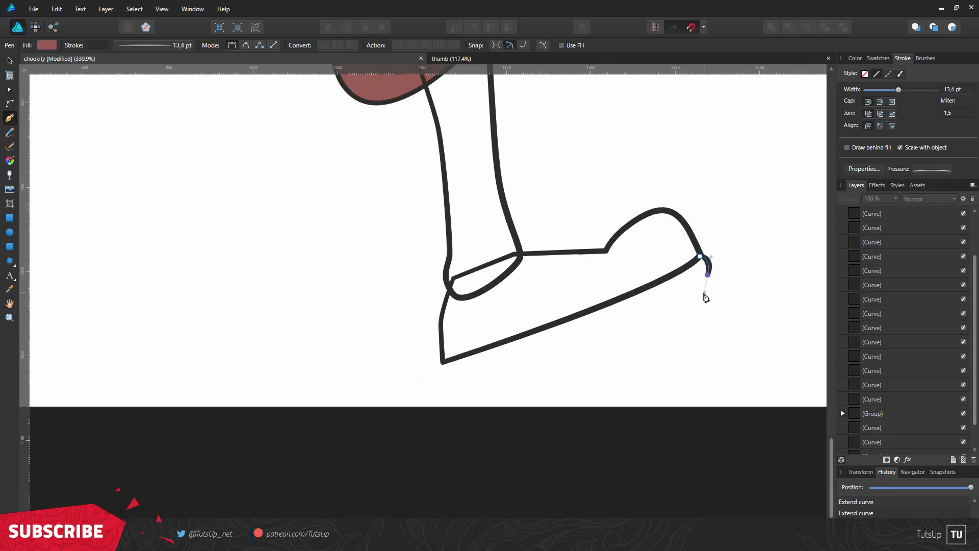
pyautogui.press('Escape')
pyautogui.scroll(1, 499, 311)
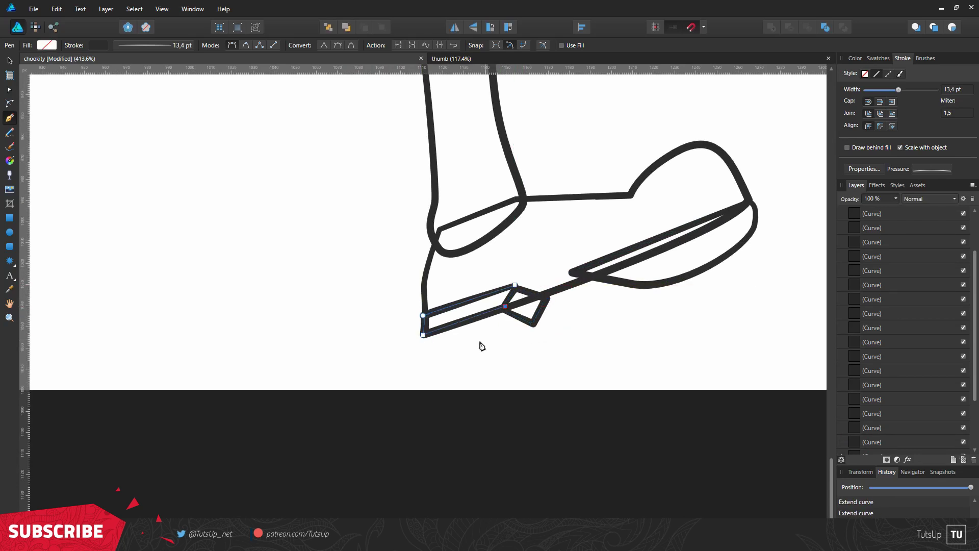
# Fill the sole and heel pieces light grey and the shoe upper brown.
pyautogui.press('v')
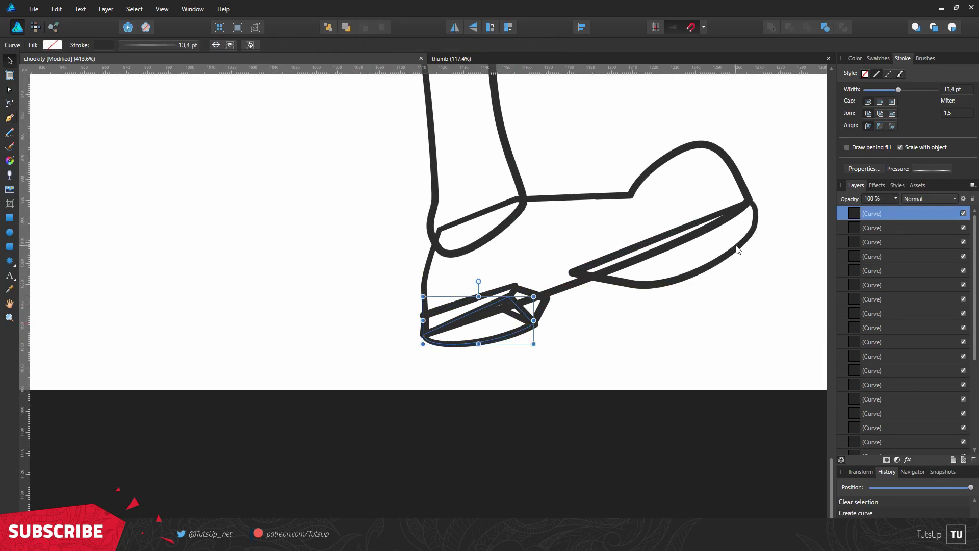
pyautogui.click(880, 255)
pyautogui.click(855, 58)
pyautogui.click(929, 121)
pyautogui.click(880, 248)
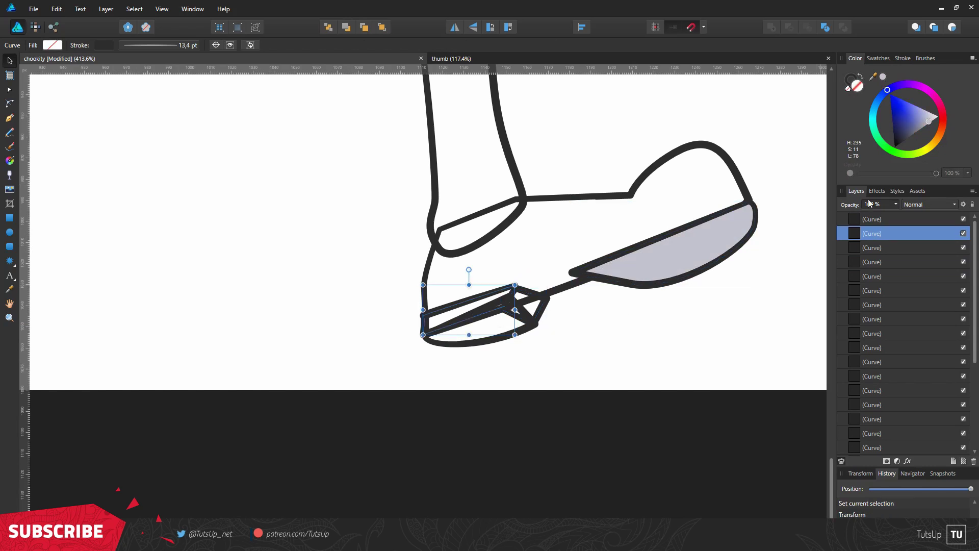
pyautogui.keyDown('shift'); pyautogui.click(893, 248); pyautogui.keyUp('shift')
pyautogui.click(867, 248)
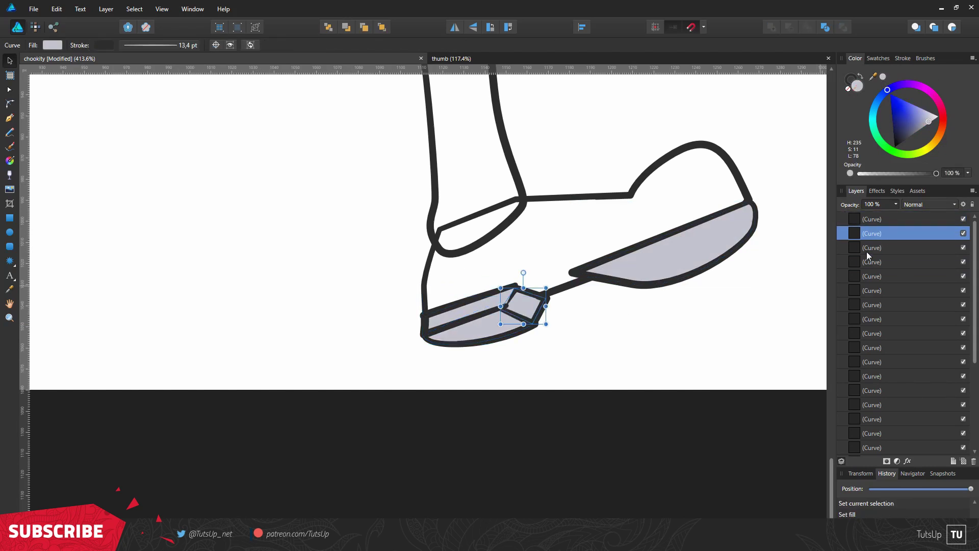
pyautogui.click(934, 120)
pyautogui.click(622, 201)
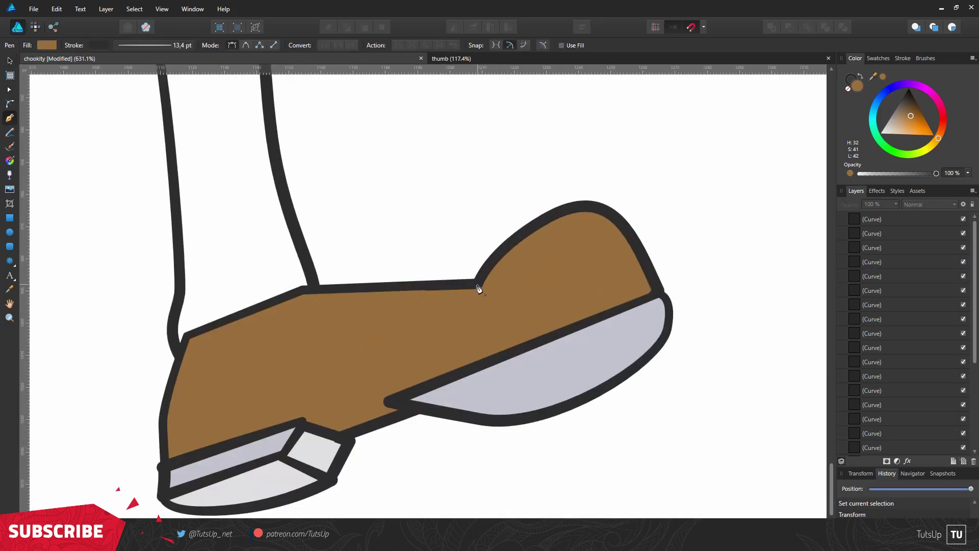
pyautogui.click(477, 283)
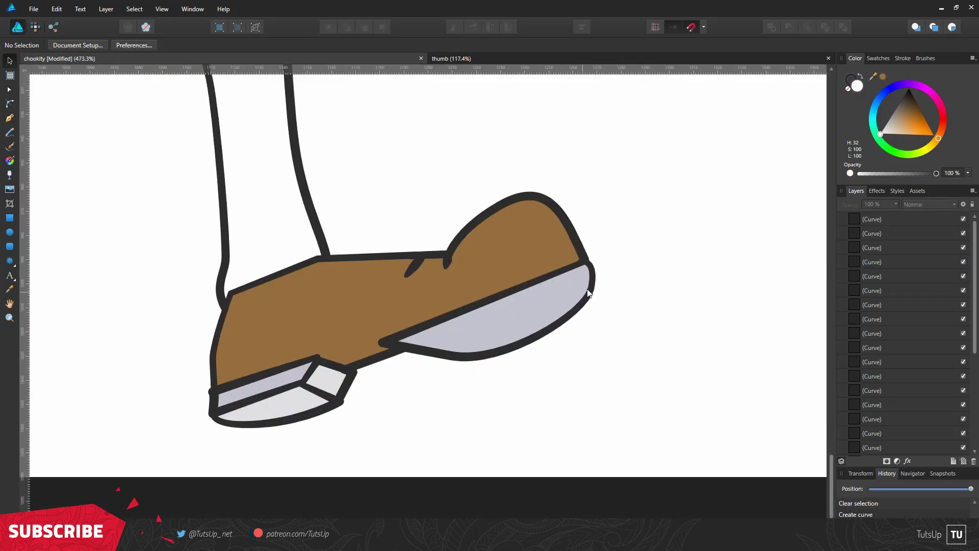
# Reshape the sole curve under the toe with the Node tool.
pyautogui.click(588, 292)
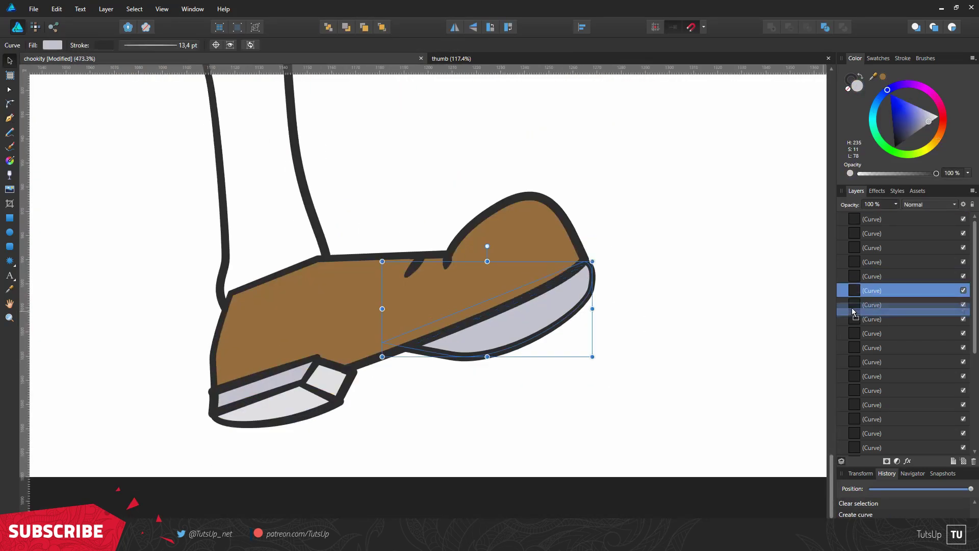
pyautogui.click(9, 91)
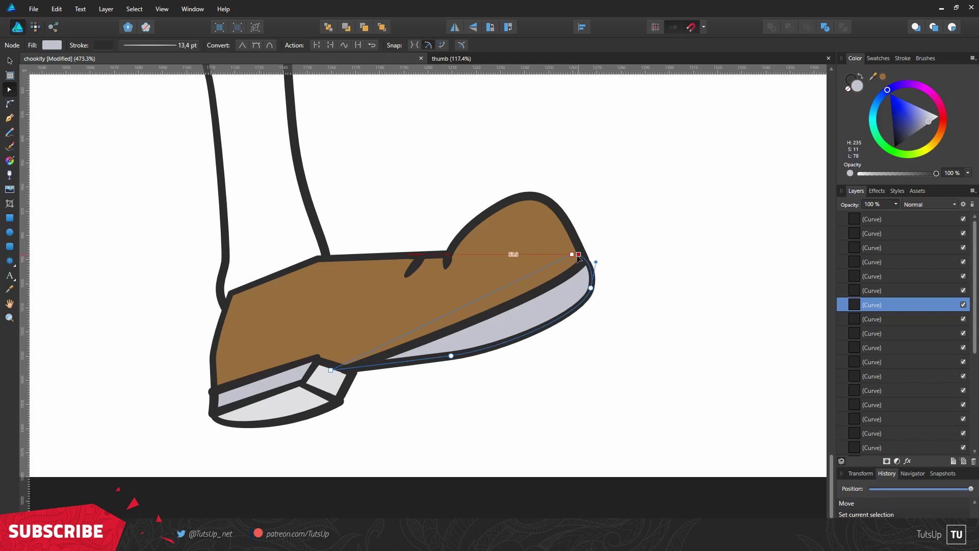
pyautogui.moveTo(578, 257); pyautogui.dragTo(572, 255)
# Pen-draw the sock outline at the raised back leg's cuff.
pyautogui.hscroll(-2, 379, 258)
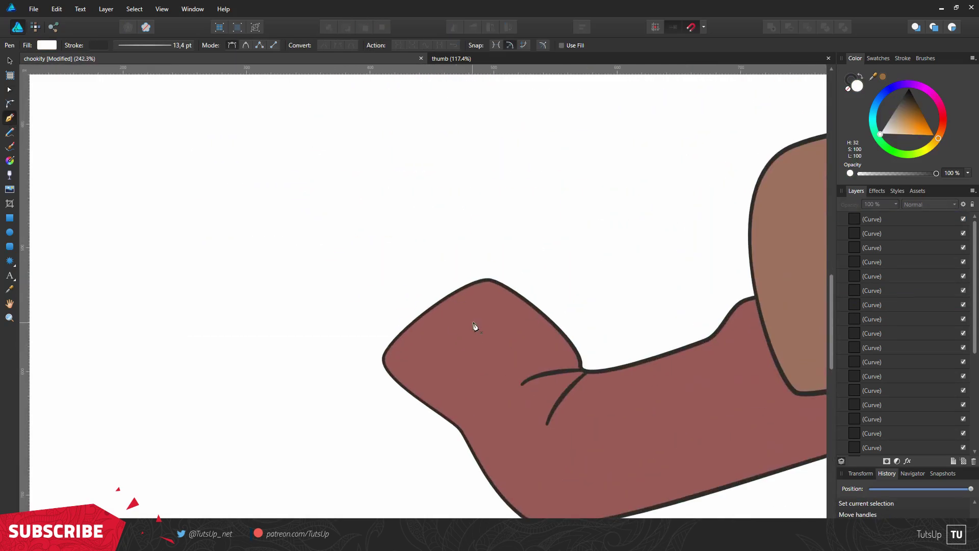
pyautogui.moveTo(371, 197); pyautogui.dragTo(352, 203)
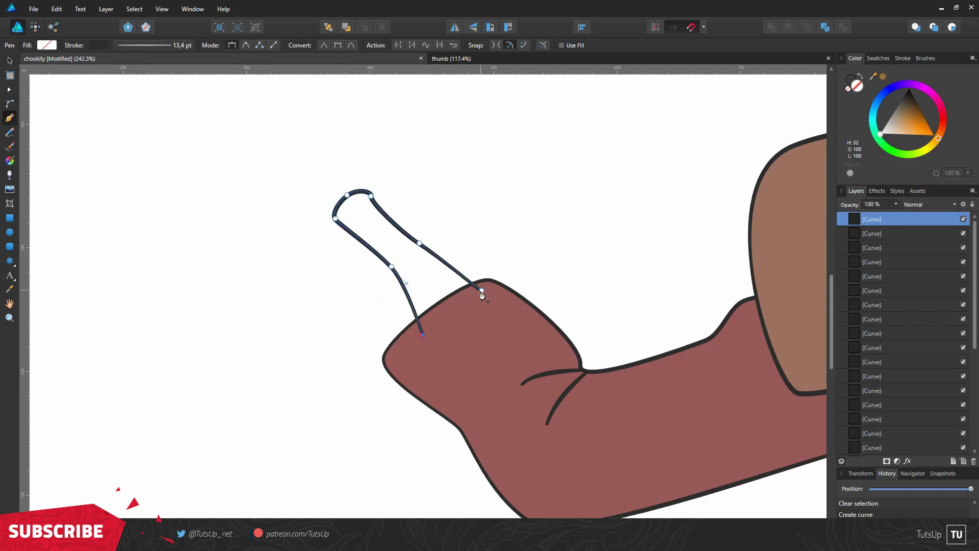
pyautogui.click(490, 210)
pyautogui.click(408, 274)
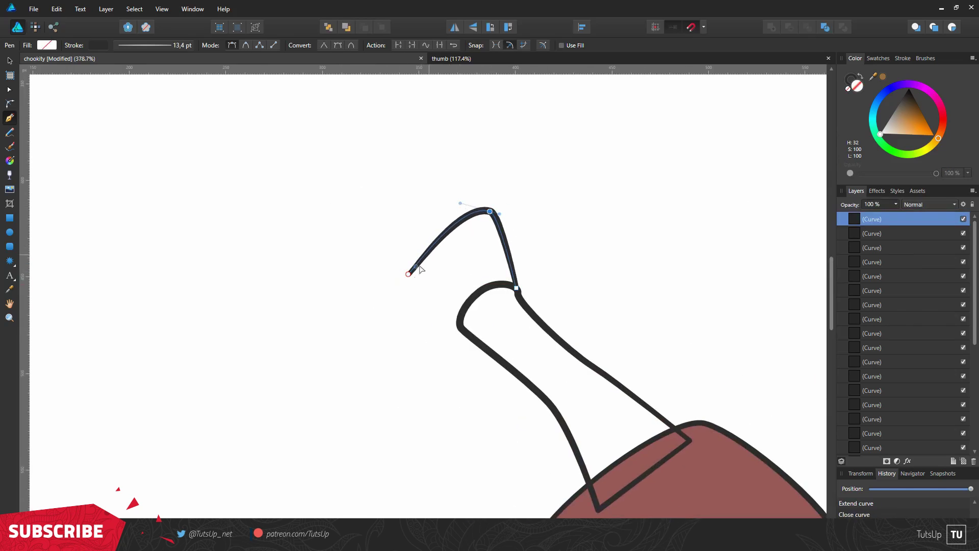
# Draw the raised foot's shoe outline and its small heel piece.
pyautogui.moveTo(388, 279); pyautogui.dragTo(362, 300)
pyautogui.click(578, 275)
pyautogui.click(545, 195)
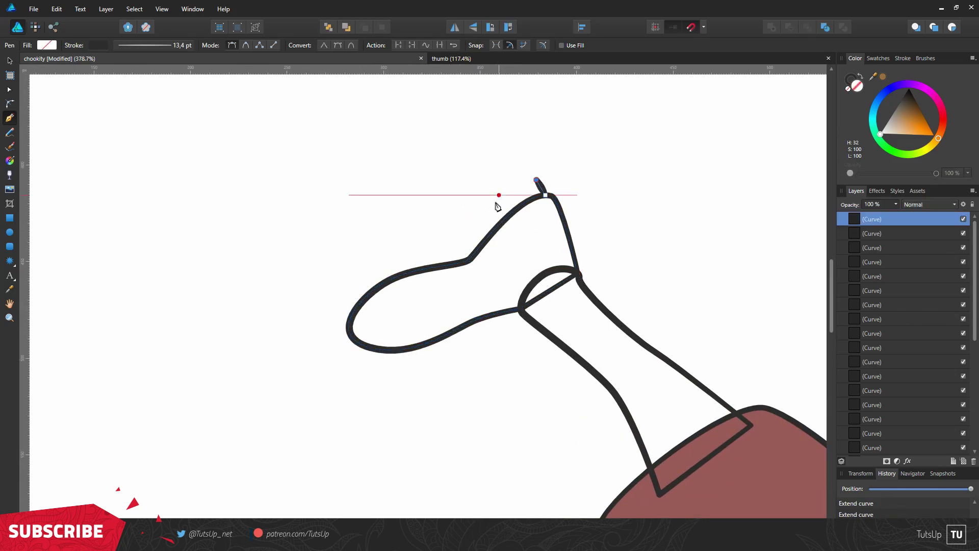
pyautogui.click(497, 202)
pyautogui.click(497, 202)
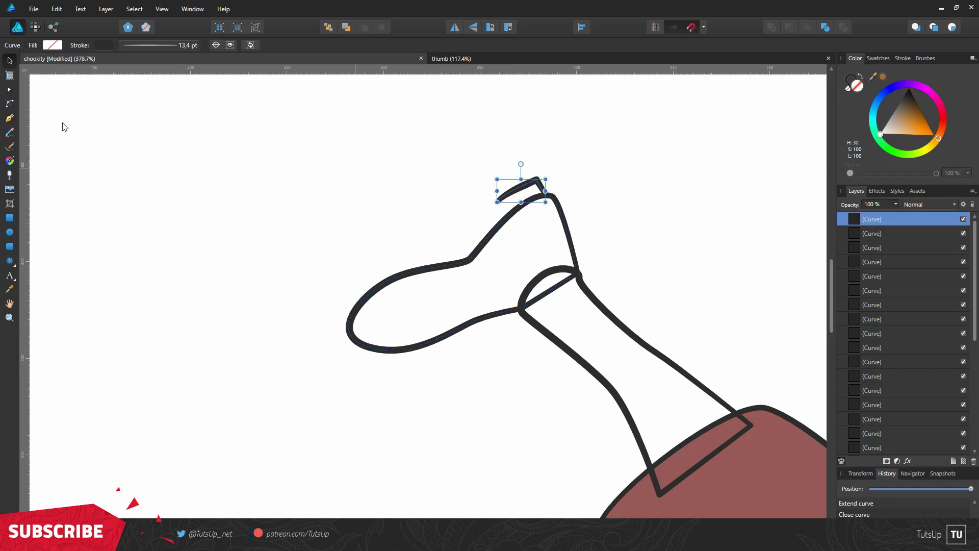
pyautogui.click(537, 180)
pyautogui.click(546, 195)
# Select the brown shoe shape and heel piece, then deselect the finished path.
pyautogui.scroll(-3, 501, 233)
pyautogui.scroll(-4, 416, 291)
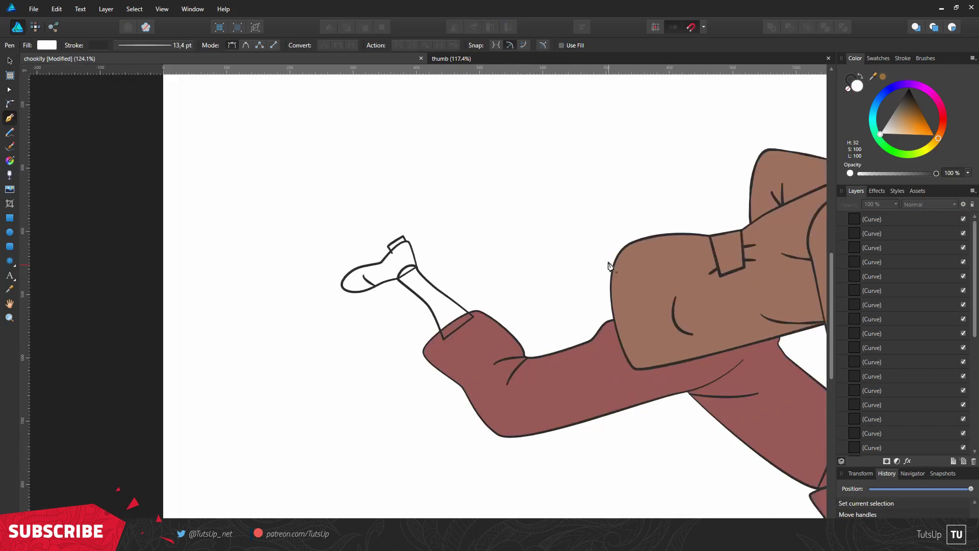
pyautogui.click(897, 247)
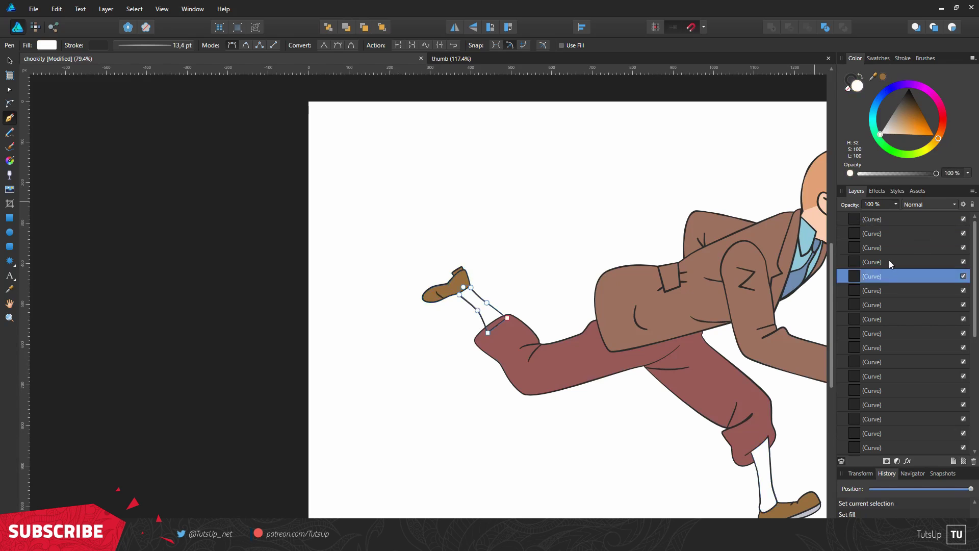
pyautogui.click(889, 219)
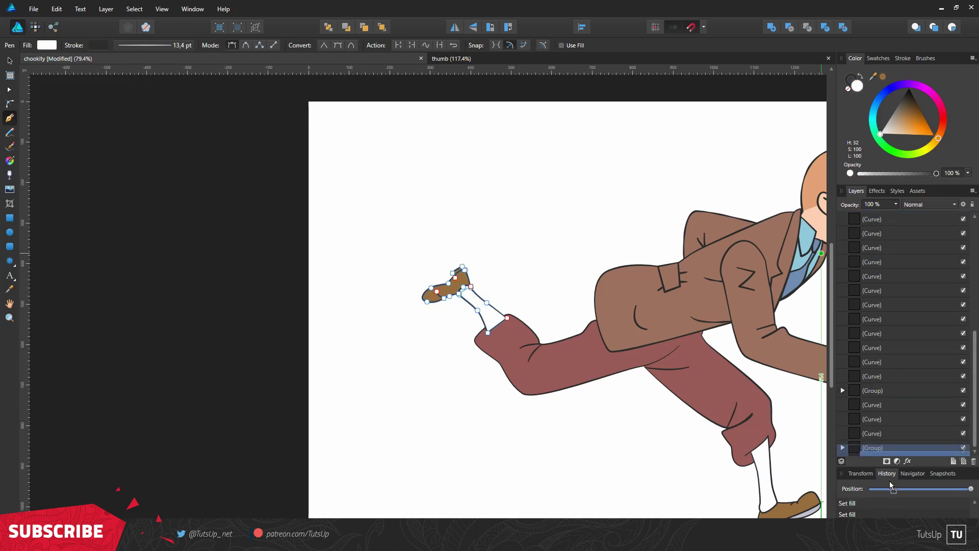
pyautogui.hotkey('ctrl', 'd')
pyautogui.scroll(1, 618, 289)
pyautogui.scroll(3, 464, 306)
# Start the hand outline at the sleeve cuff, curving the top and back of the hand.
pyautogui.scroll(1, 421, 339)
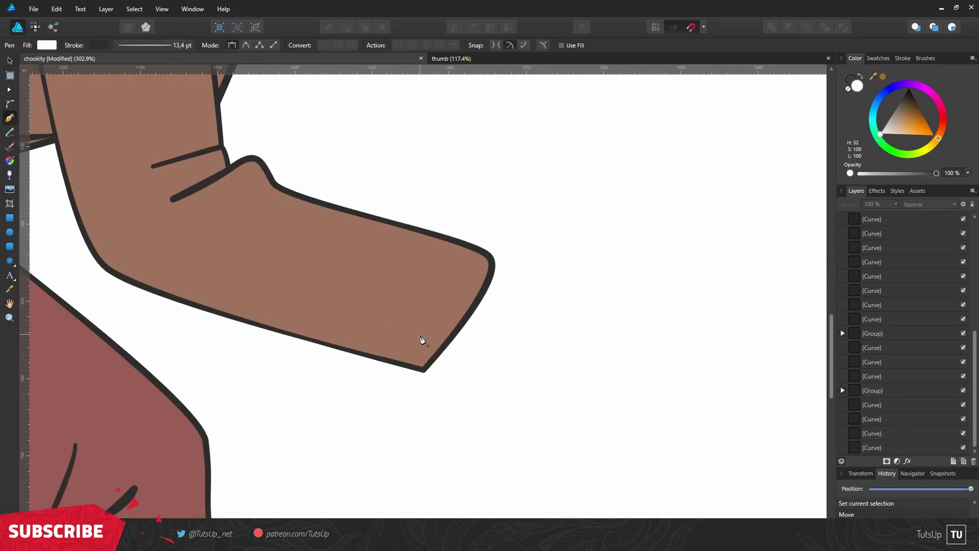
pyautogui.click(418, 334)
pyautogui.moveTo(461, 280); pyautogui.dragTo(471, 276)
pyautogui.moveTo(573, 277); pyautogui.dragTo(585, 273)
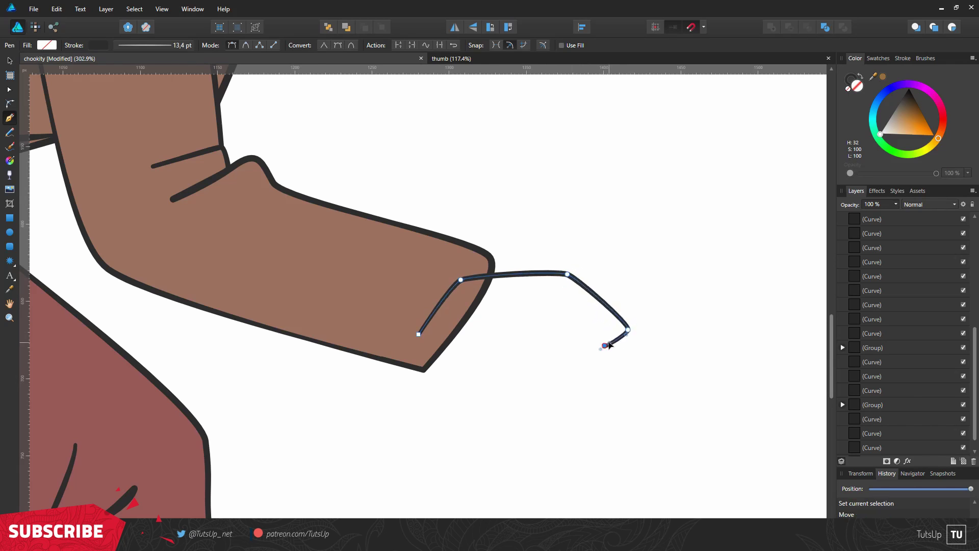
pyautogui.scroll(3, 609, 345)
pyautogui.scroll(-2, 601, 391)
# Continue the hand outline through the knuckle and fingers, ending the palm line inside the sleeve.
pyautogui.click(580, 330)
pyautogui.moveTo(574, 369); pyautogui.dragTo(565, 380)
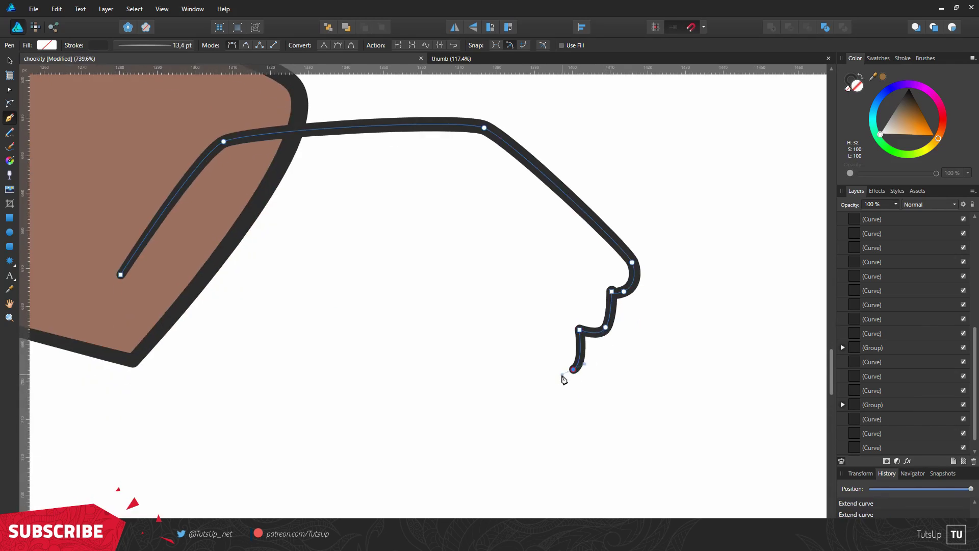
pyautogui.click(507, 405)
pyautogui.moveTo(418, 319); pyautogui.dragTo(393, 315)
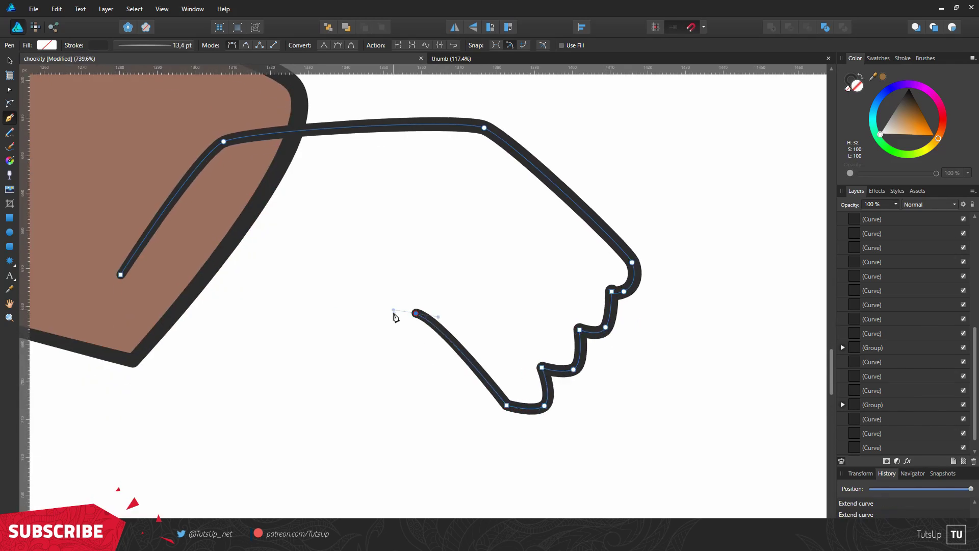
pyautogui.moveTo(267, 345); pyautogui.dragTo(212, 333)
pyautogui.moveTo(169, 265); pyautogui.dragTo(147, 267)
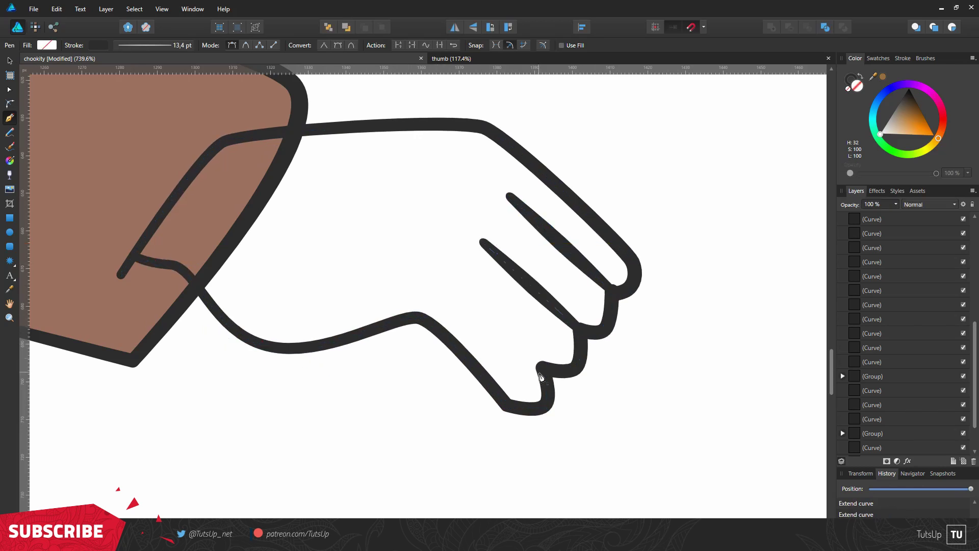
# Select the hand curves, then the trousers group.
pyautogui.scroll(-5, 401, 448)
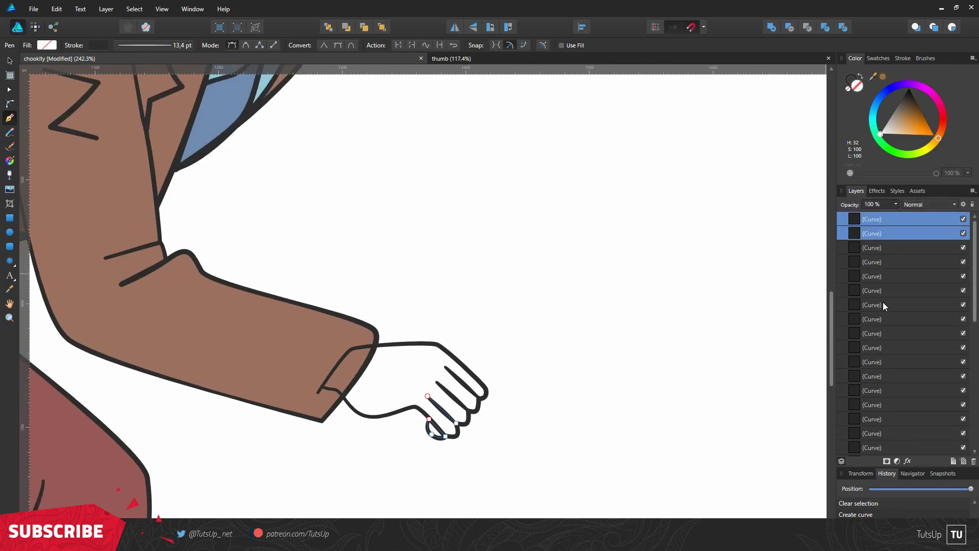
pyautogui.click(872, 276)
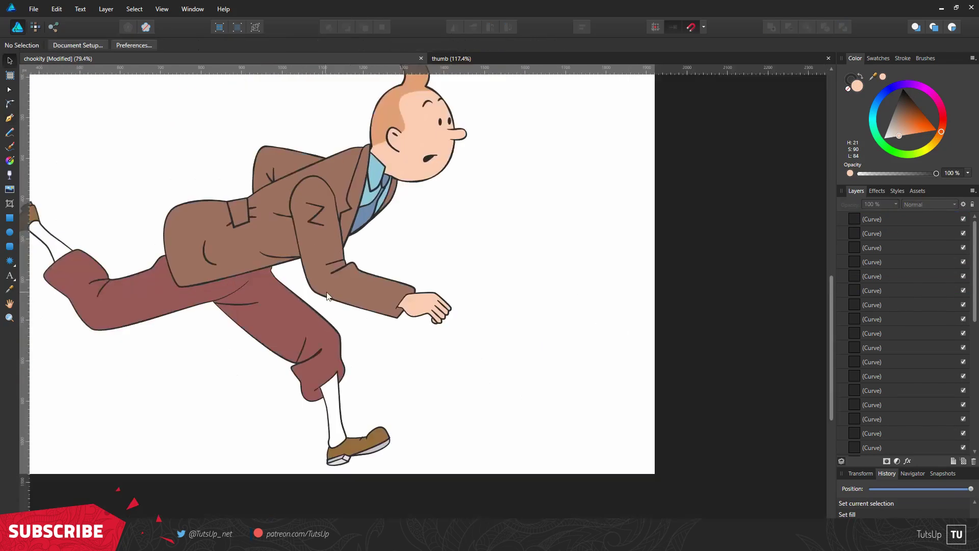
pyautogui.click(367, 368)
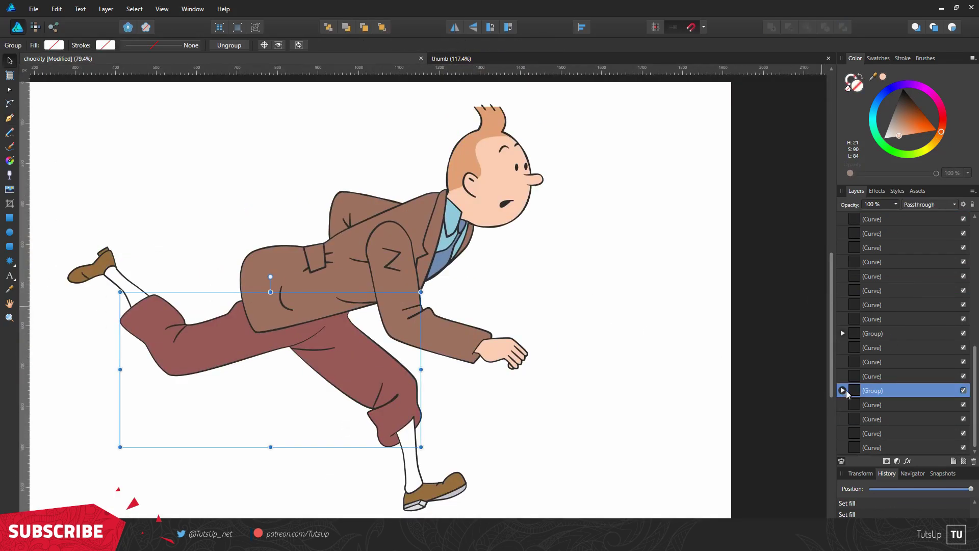
# Change the stroke width of the trousers curves, then pick the sock, head and collar curves.
pyautogui.click(843, 390)
pyautogui.click(903, 58)
pyautogui.moveTo(903, 89); pyautogui.dragTo(892, 90)
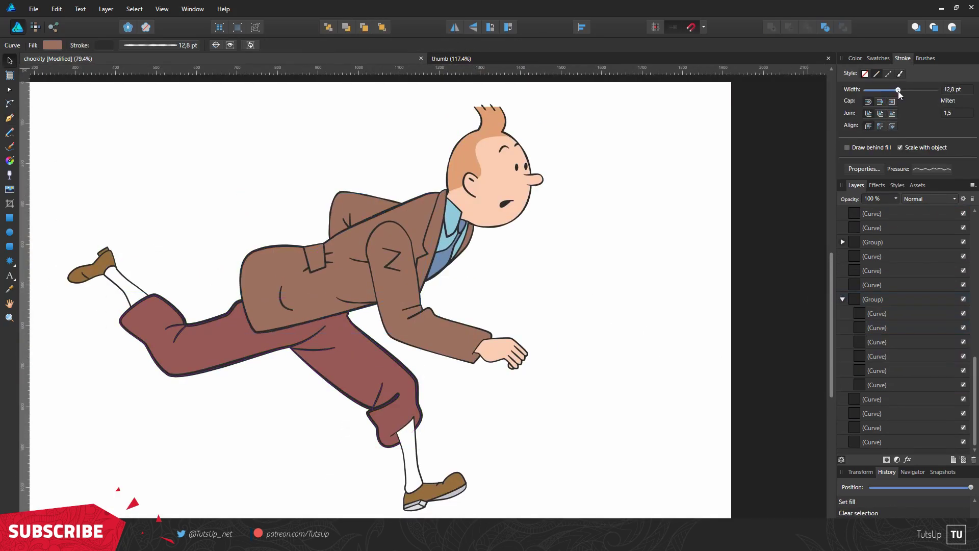
pyautogui.click(872, 399)
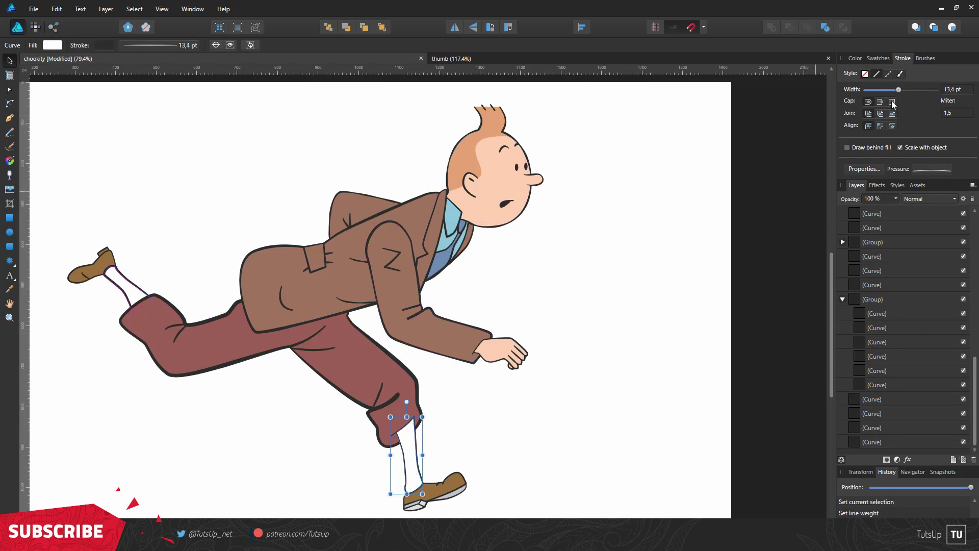
pyautogui.click(843, 242)
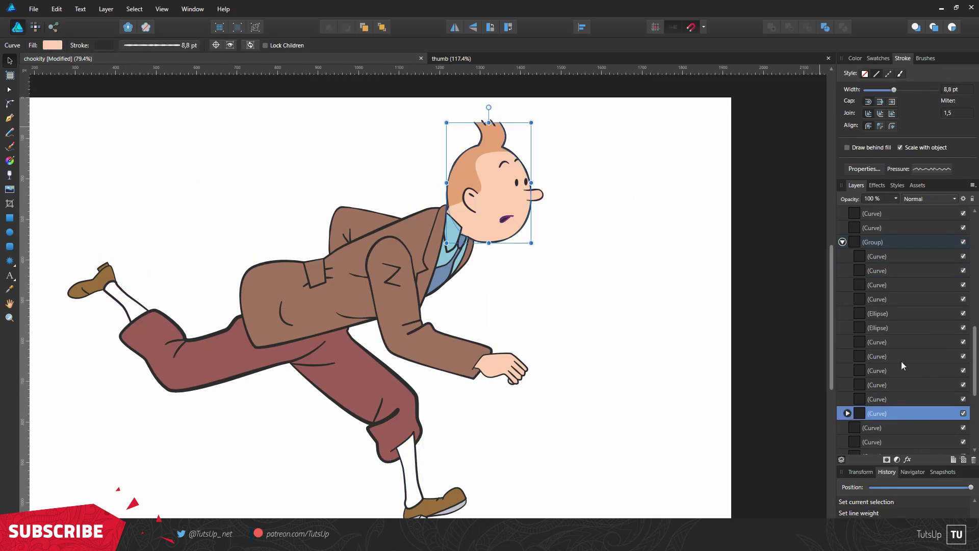
pyautogui.click(878, 299)
# Clear the selection, fit the page and select the back foot's shoe and sock pieces.
pyautogui.press('a')
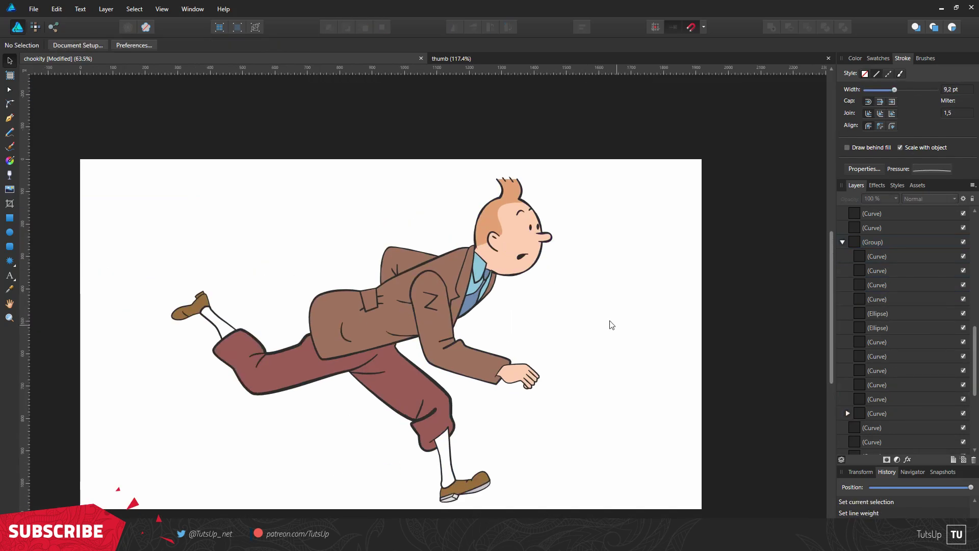
pyautogui.scroll(5, 468, 237)
pyautogui.hotkey('ctrl', '0')
pyautogui.press('v')
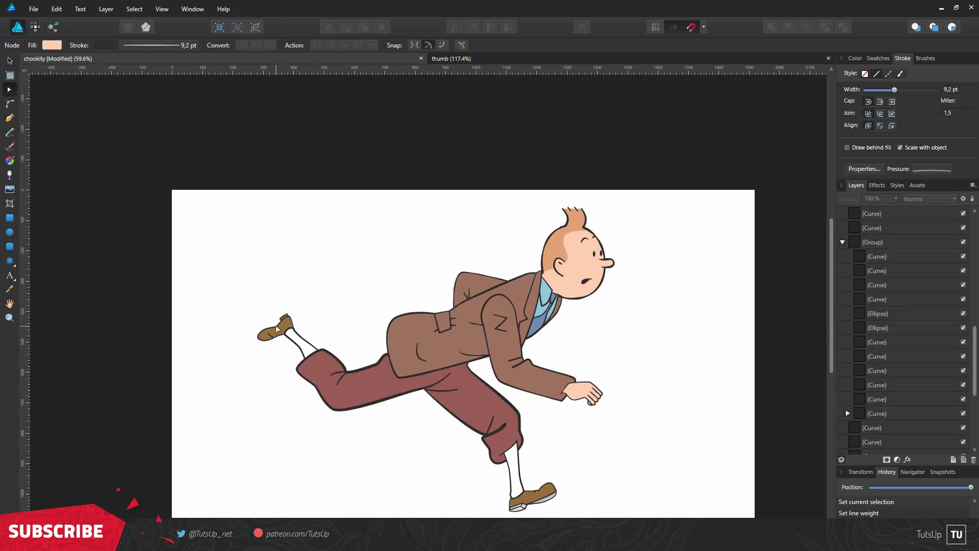
pyautogui.scroll(3, 275, 325)
pyautogui.moveTo(204, 264); pyautogui.dragTo(348, 369)
pyautogui.scroll(-3, 348, 369)
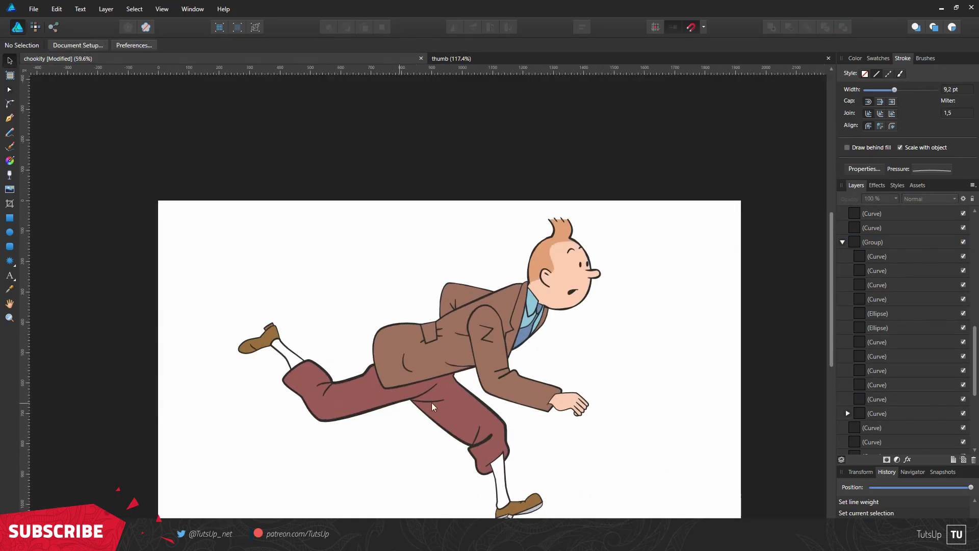
# Raise the hand's top and lower knuckle points and adjust its wrist point.
pyautogui.click(579, 413)
pyautogui.scroll(5, 573, 412)
pyautogui.moveTo(608, 327); pyautogui.dragTo(616, 309)
pyautogui.moveTo(576, 416); pyautogui.dragTo(575, 401)
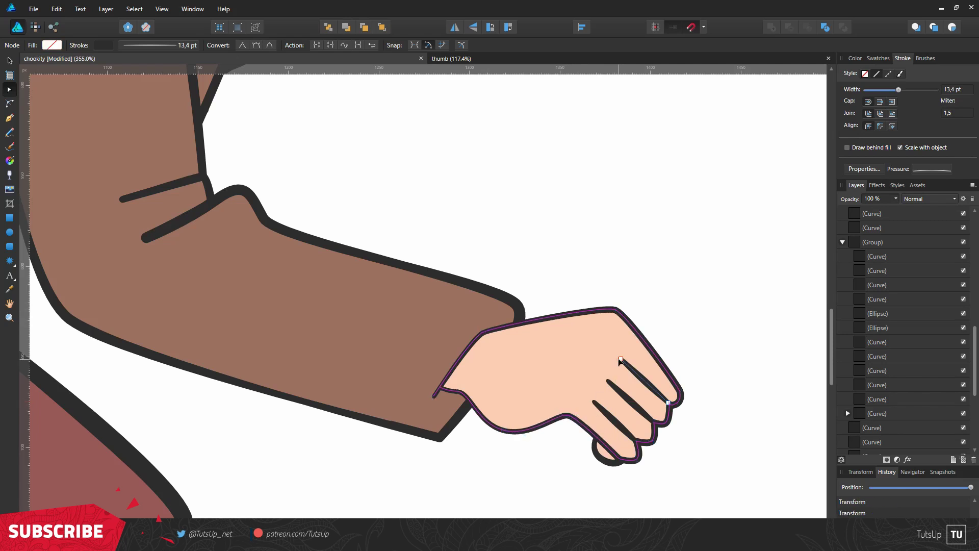
pyautogui.scroll(-2, 588, 394)
pyautogui.click(607, 418)
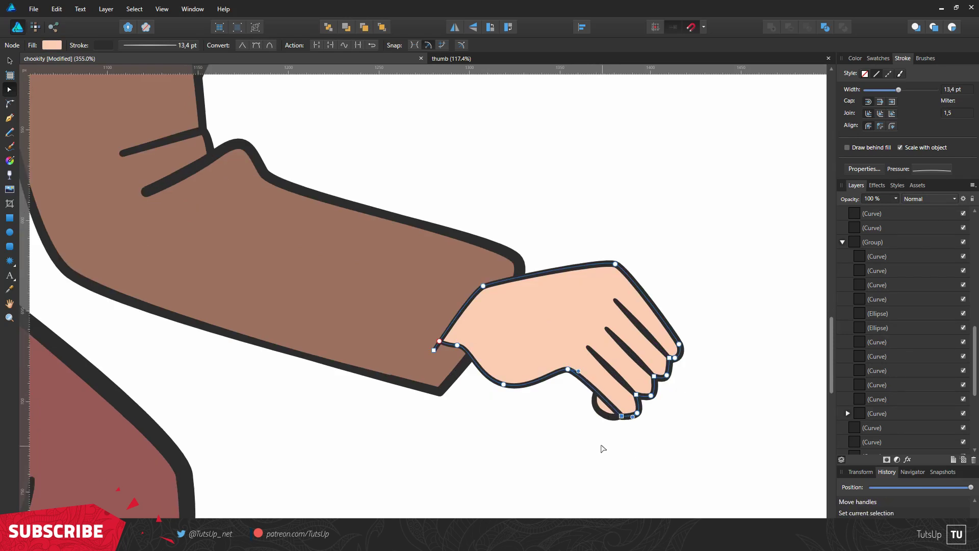
pyautogui.click(439, 341)
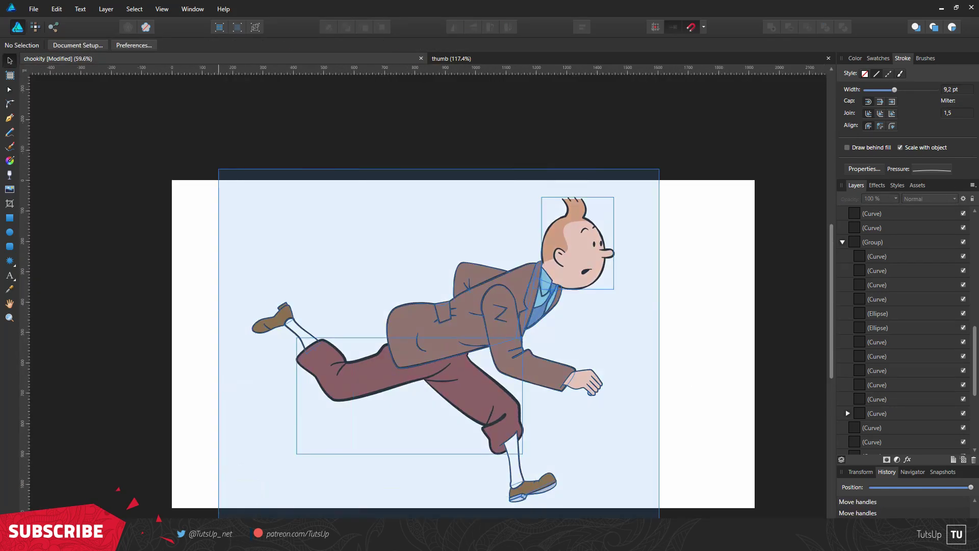
# Group the figure, turn it black with a Color Overlay, and paste a full-colour copy.
pyautogui.moveTo(175, 171); pyautogui.dragTo(656, 510)
pyautogui.hotkey('ctrl', 'g')
pyautogui.click(877, 191)
pyautogui.click(852, 366)
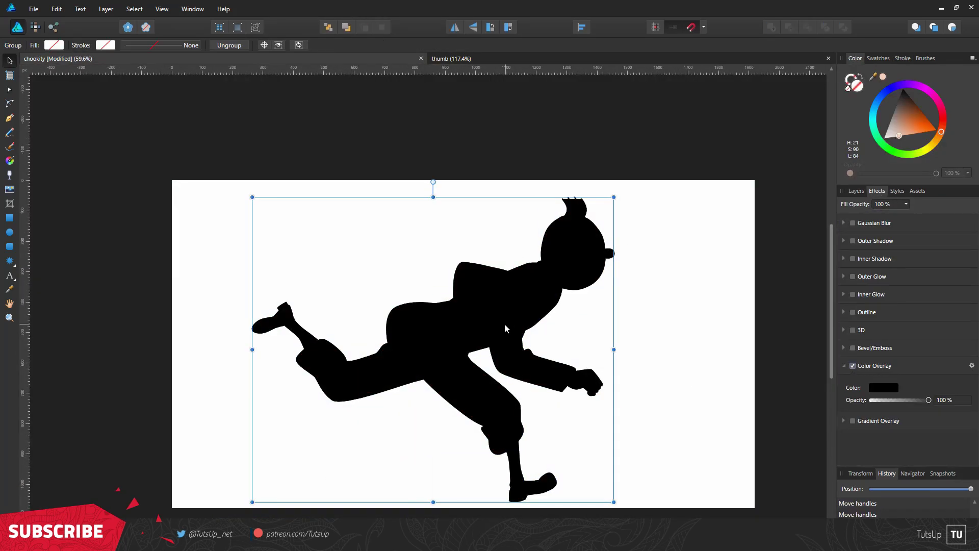
pyautogui.hotkey('ctrl', 'v')
pyautogui.click(856, 191)
# Scale both figure groups down together to fit the page.
pyautogui.scroll(-2, 494, 322)
pyautogui.hotkey('ctrl', 'a')
pyautogui.moveTo(645, 453); pyautogui.dragTo(602, 405)
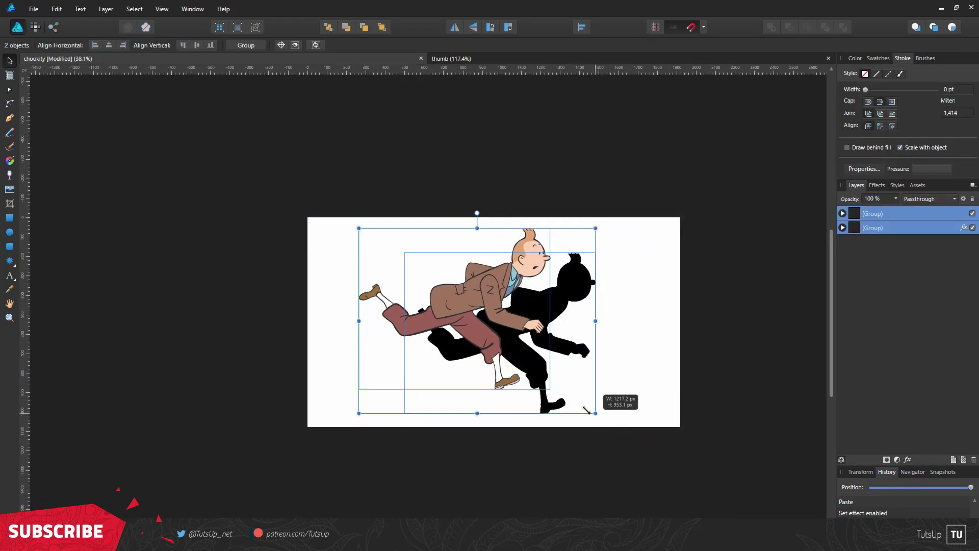
pyautogui.scroll(3, 458, 321)
pyautogui.scroll(-1, 458, 320)
pyautogui.hotkey('ctrl', 'd')
# Draw a large circle and a page-sized black rectangle, both sent behind the figures.
pyautogui.press('m')
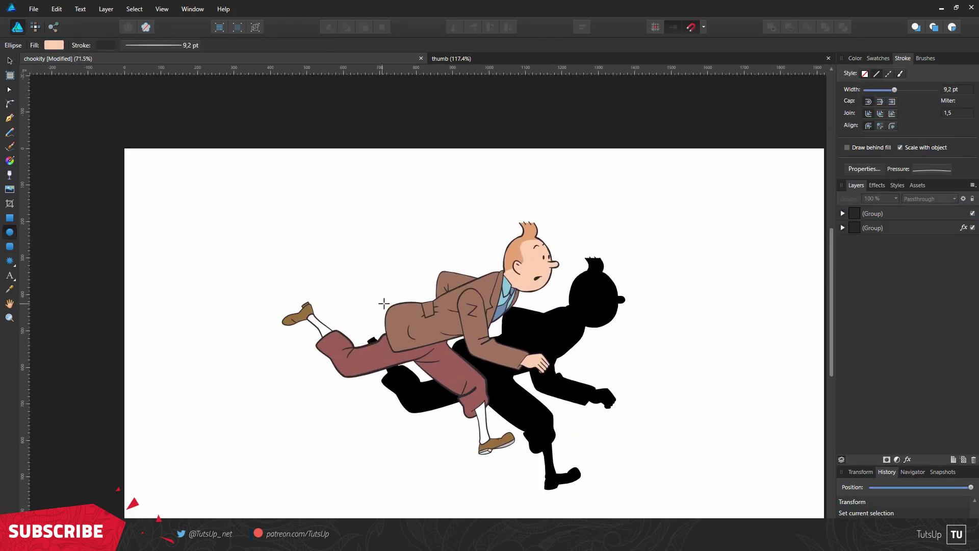
pyautogui.moveTo(335, 506); pyautogui.dragTo(658, 185)
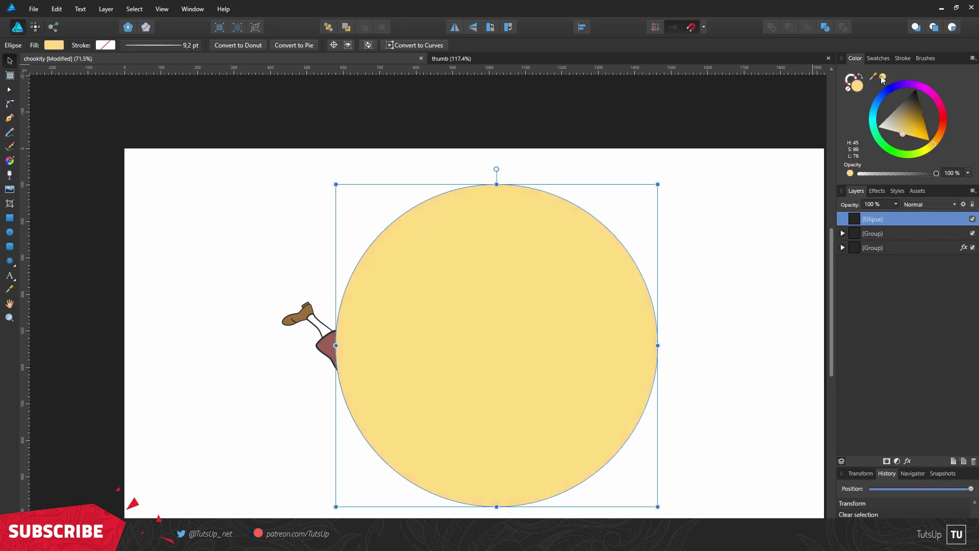
pyautogui.hotkey('ctrl', 'shift', '[')
pyautogui.press('m')
pyautogui.moveTo(124, 148); pyautogui.dragTo(824, 517)
pyautogui.hotkey('ctrl', 'shift', '[')
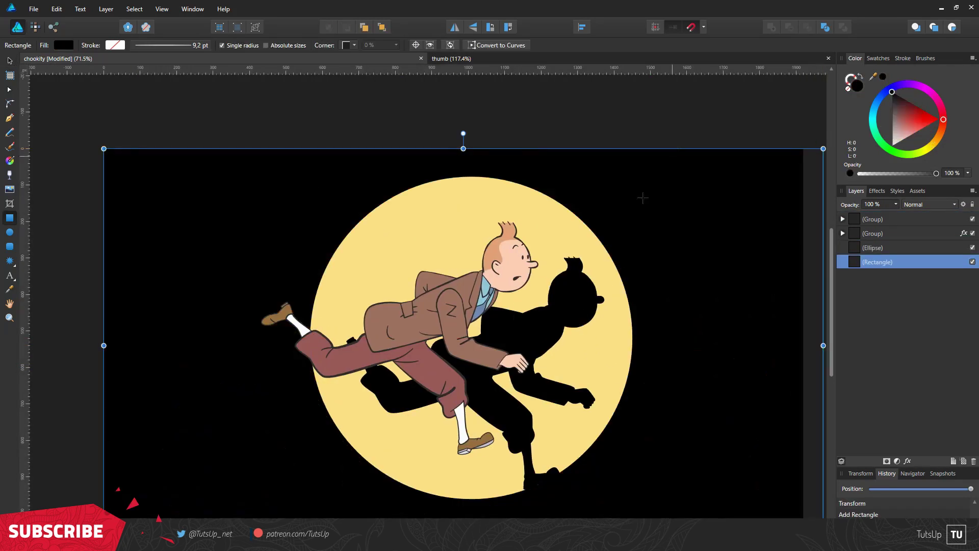
# Lock the circle and rectangle layers and nudge the coloured figure slightly.
pyautogui.scroll(-1, 427, 329)
pyautogui.keyDown('shift'); pyautogui.click(873, 247); pyautogui.keyUp('shift')
pyautogui.click(972, 204)
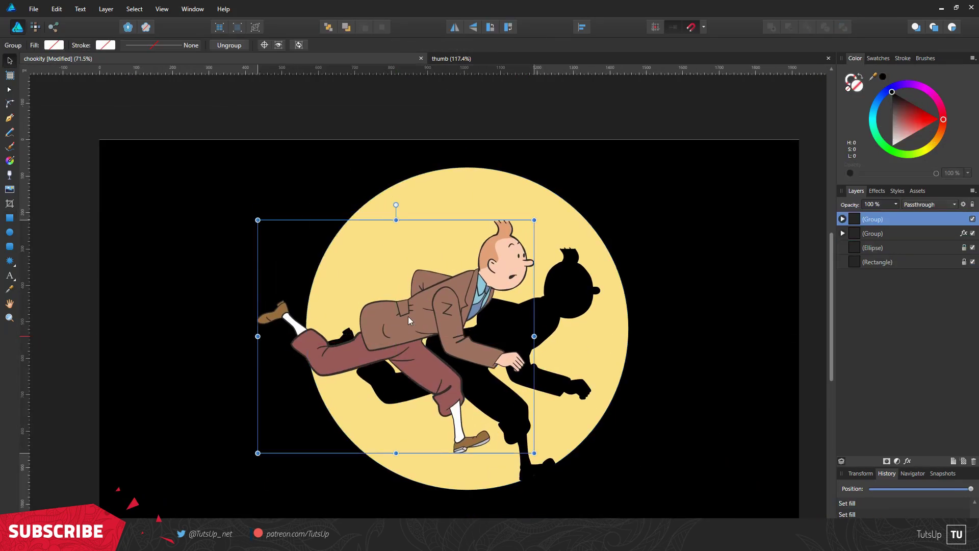
pyautogui.moveTo(408, 317); pyautogui.dragTo(418, 318)
pyautogui.click(573, 330)
# Apply a black style to the coloured figure group and tint its overlay toward red.
pyautogui.scroll(-1, 574, 330)
pyautogui.scroll(3, 573, 330)
pyautogui.click(430, 294)
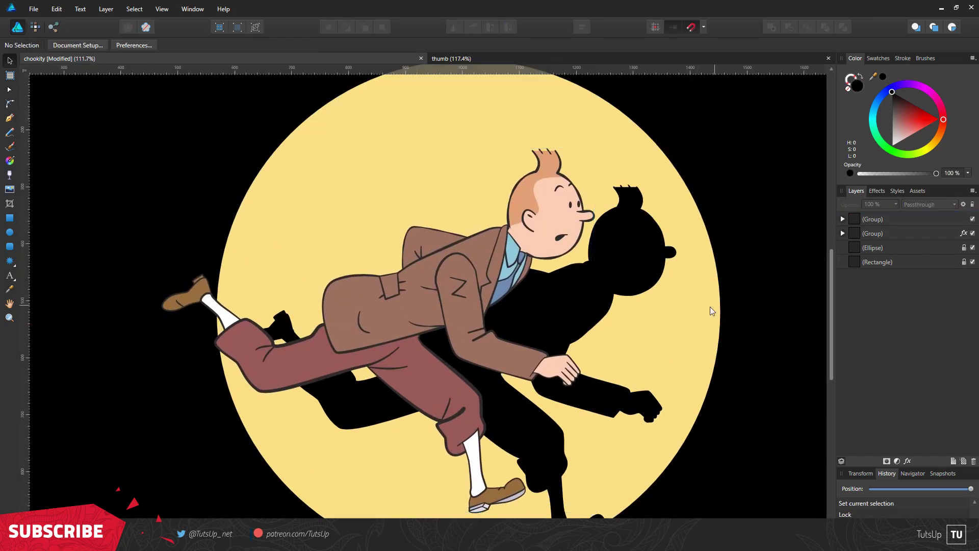
pyautogui.scroll(1, 355, 304)
pyautogui.click(897, 191)
pyautogui.click(926, 365)
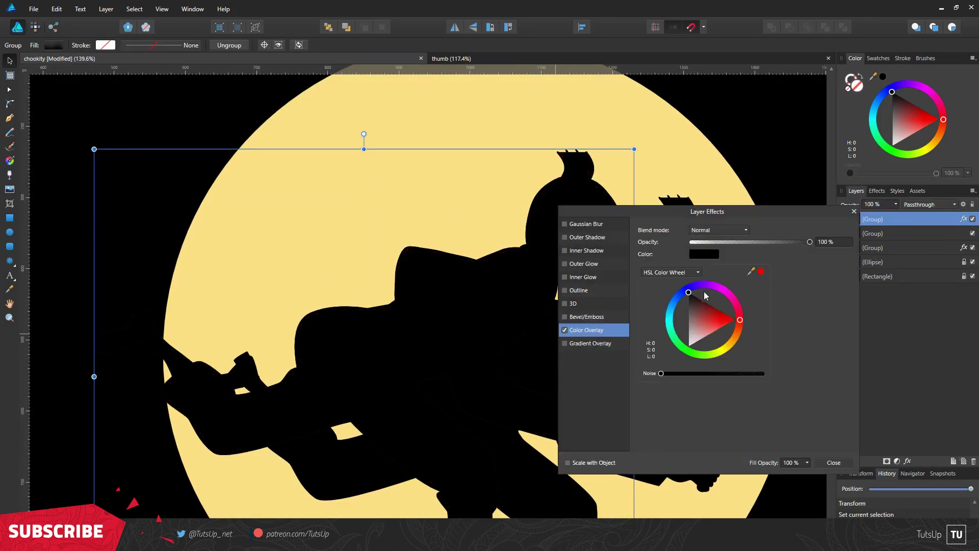
pyautogui.moveTo(703, 295); pyautogui.dragTo(717, 326)
pyautogui.click(834, 462)
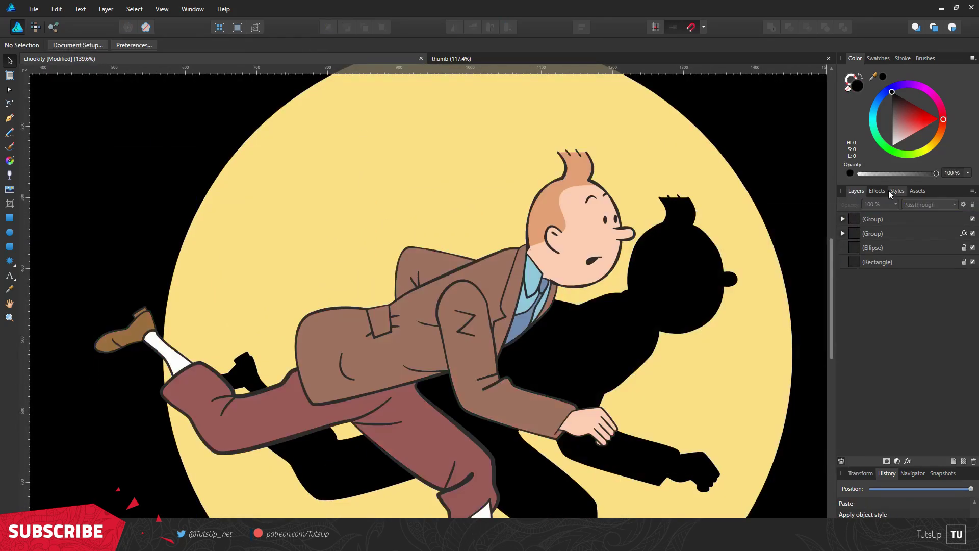
# Apply a saved style to the figure and remove the extra group.
pyautogui.click(890, 191)
pyautogui.scroll(-1, 611, 306)
pyautogui.click(592, 260)
pyautogui.click(857, 191)
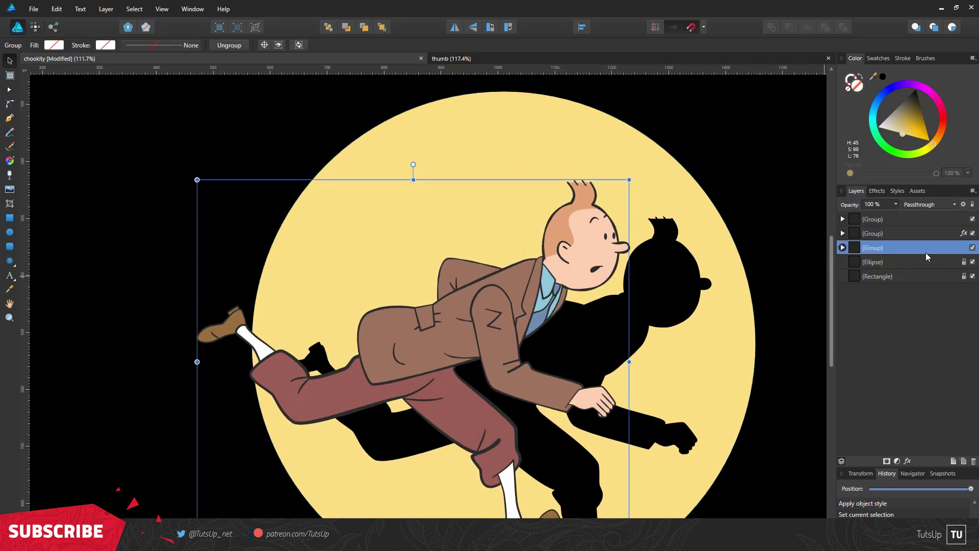
pyautogui.scroll(-1, 661, 276)
pyautogui.hotkey('ctrl', 'shift', 'g')
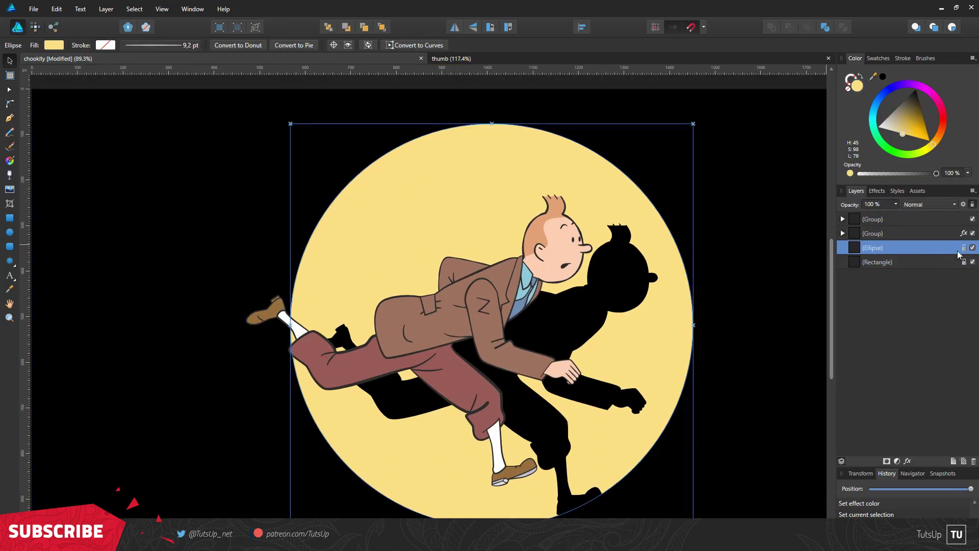
# Place a stain and two Border Smudges assets along the spotlight circle's edge.
pyautogui.click(918, 191)
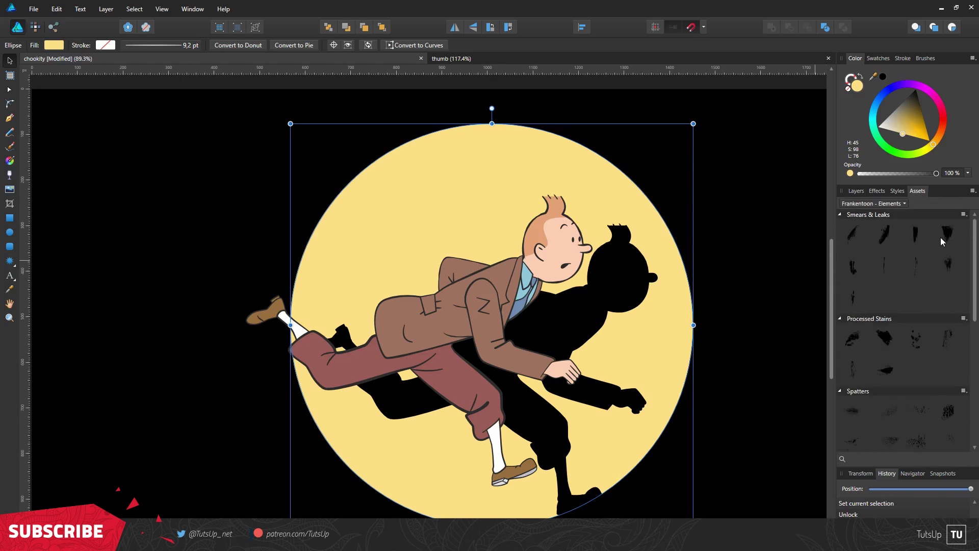
pyautogui.moveTo(853, 338); pyautogui.dragTo(616, 252)
pyautogui.moveTo(916, 338); pyautogui.dragTo(337, 219)
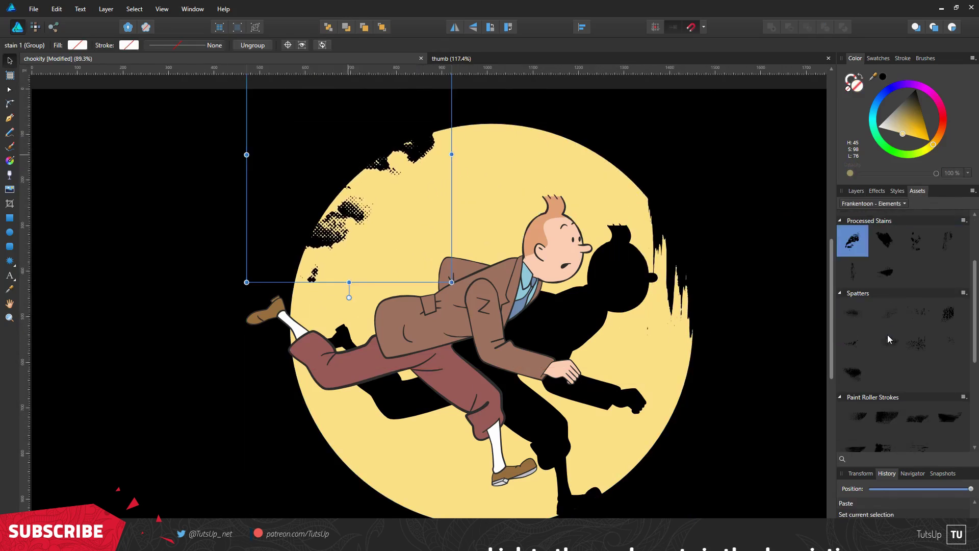
pyautogui.scroll(-5, 903, 332)
pyautogui.moveTo(853, 349); pyautogui.dragTo(306, 505)
pyautogui.scroll(-1, 903, 388)
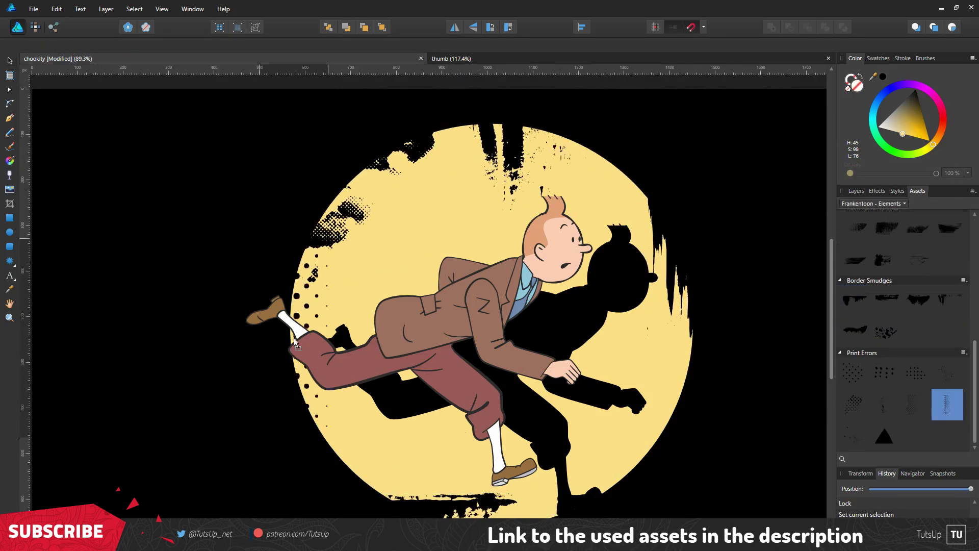
# Add large halftone dots at the circle's left and delete the smudges over the legs.
pyautogui.moveTo(884, 372); pyautogui.dragTo(306, 316)
pyautogui.moveTo(885, 300); pyautogui.dragTo(541, 433)
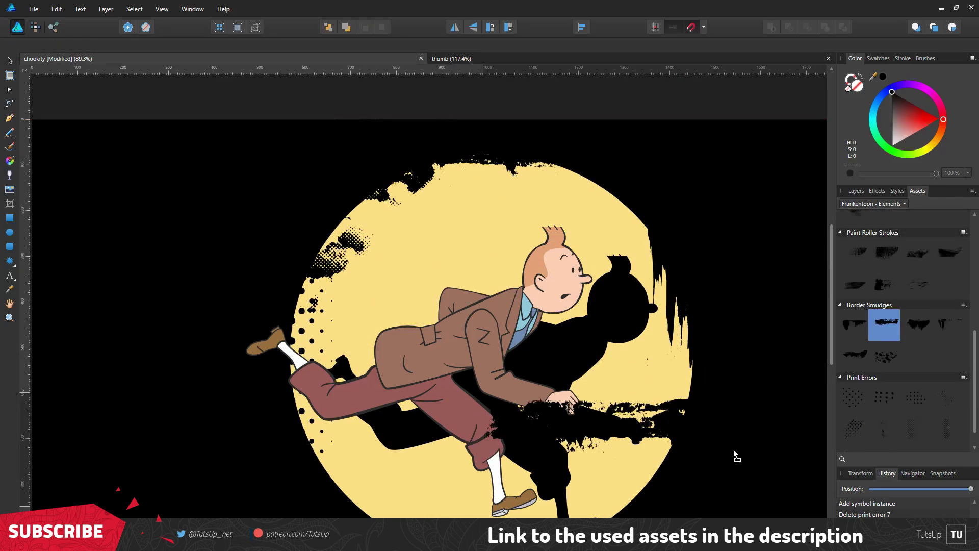
pyautogui.press('Delete')
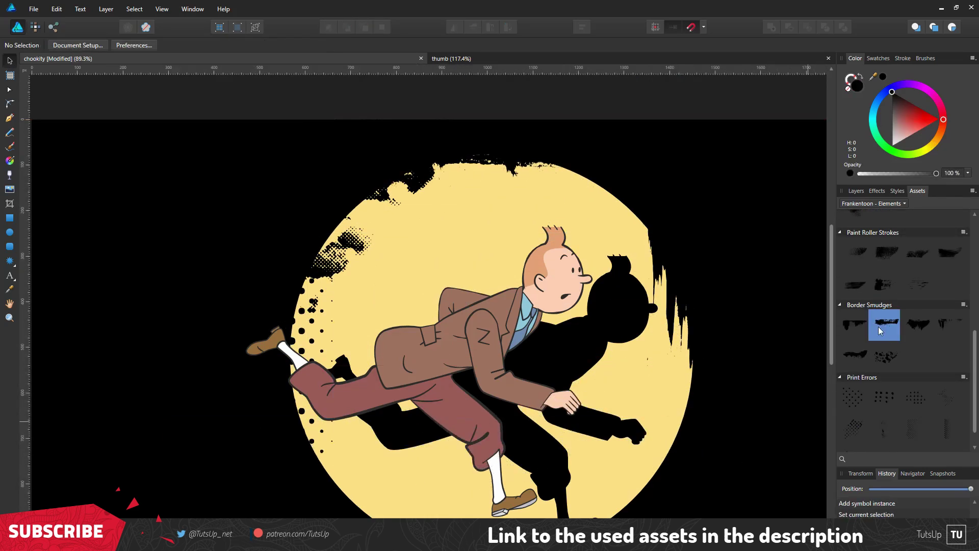
pyautogui.scroll(-3, 903, 331)
# Lay a Propaganda Masks A diagonal hatch texture over the circle.
pyautogui.click(873, 203)
pyautogui.click(894, 244)
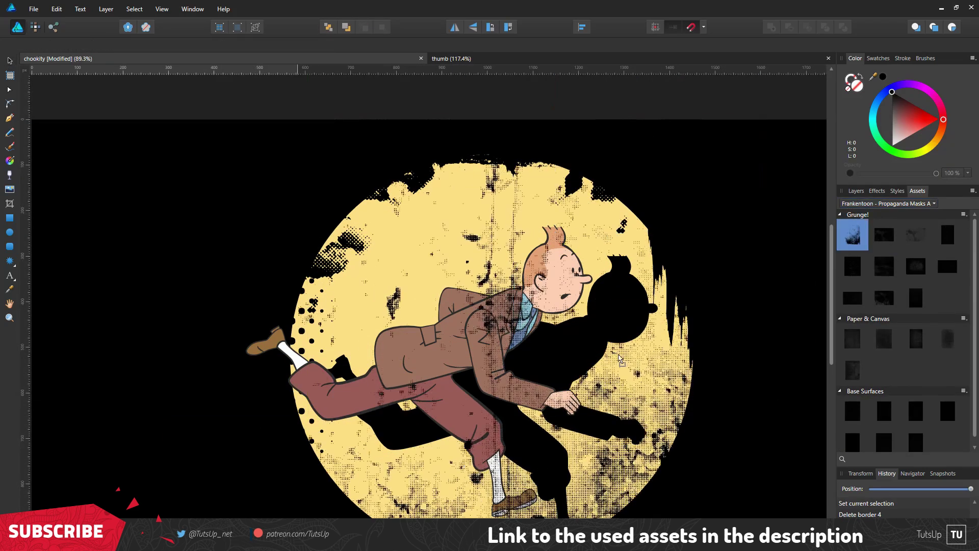
pyautogui.moveTo(915, 234); pyautogui.dragTo(688, 267)
# Move the Tintin and shadow groups above the hatch texture in Layers.
pyautogui.click(856, 191)
pyautogui.hotkey('ctrl', 'a')
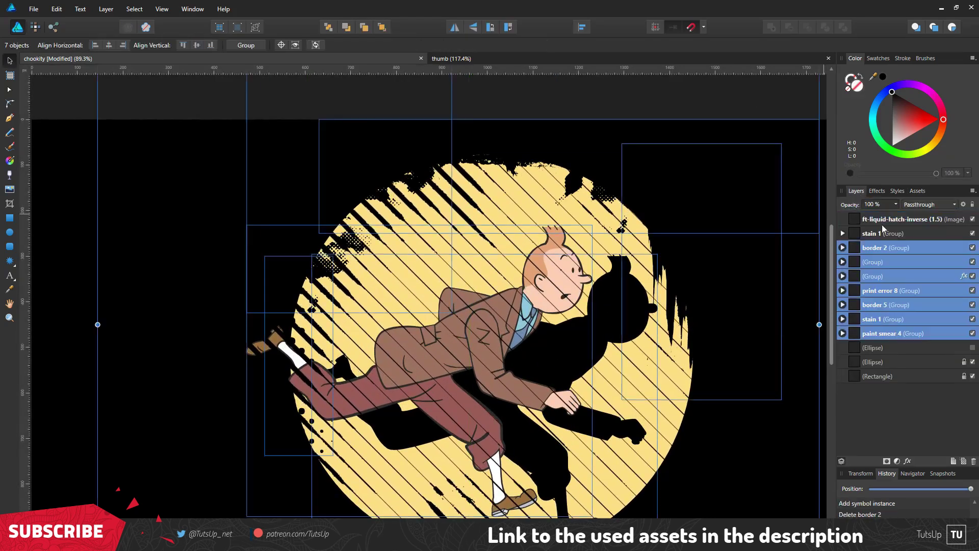
pyautogui.click(872, 276)
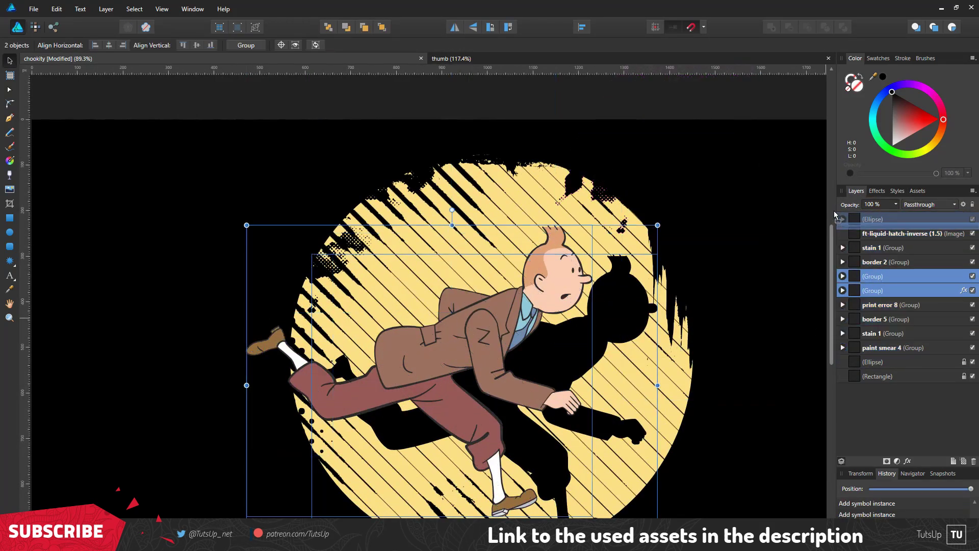
pyautogui.moveTo(882, 291); pyautogui.dragTo(872, 220)
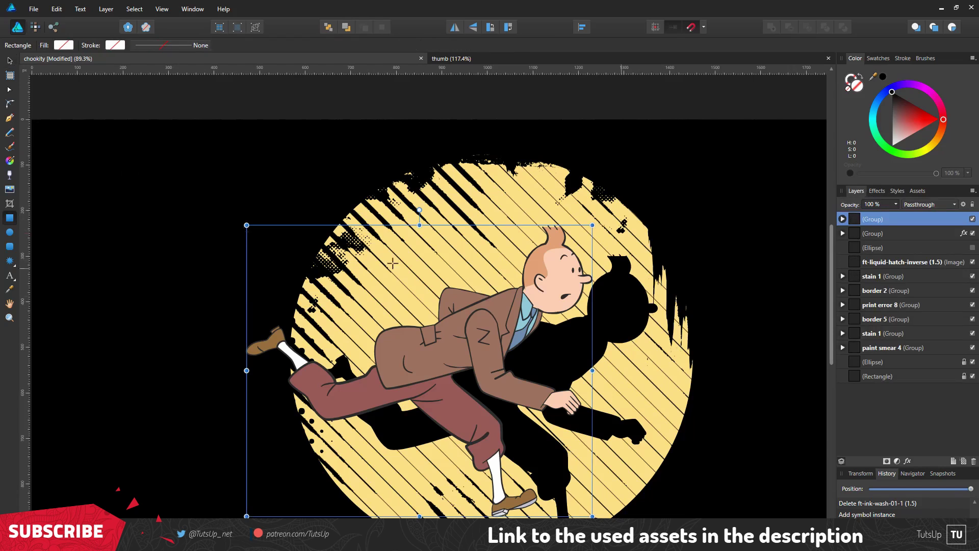
# Cover the artwork with an RND. G-1 halftone rectangle, rotating and stretching its fill.
pyautogui.moveTo(209, 146); pyautogui.dragTo(691, 518)
pyautogui.click(897, 191)
pyautogui.click(926, 364)
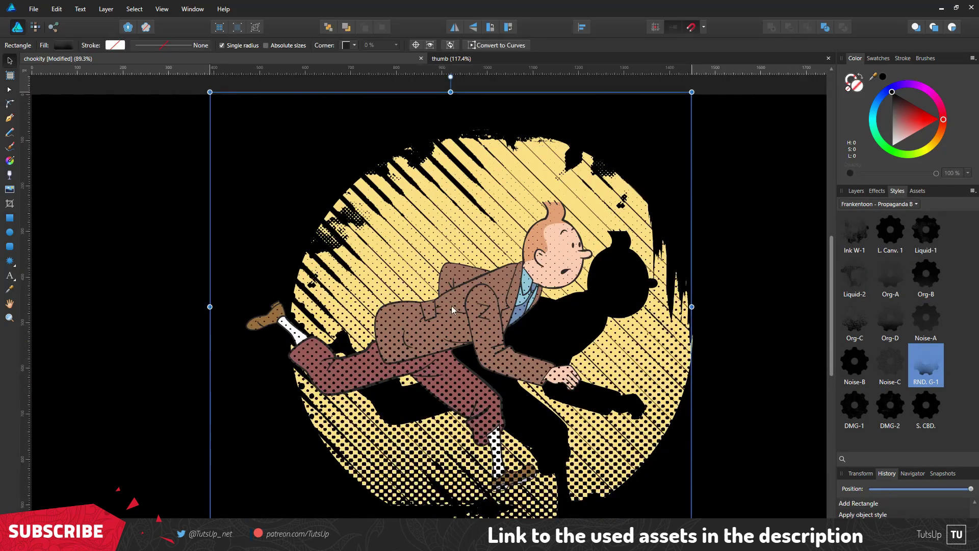
pyautogui.scroll(-3, 454, 375)
pyautogui.press('g')
pyautogui.moveTo(452, 373)
pyautogui.mouseDown()
pyautogui.moveTo(566, 384)
pyautogui.moveTo(589, 408)
pyautogui.mouseUp()
pyautogui.moveTo(452, 372); pyautogui.dragTo(439, 366)
# Move the halftone rectangle lower in the layer stack.
pyautogui.click(856, 190)
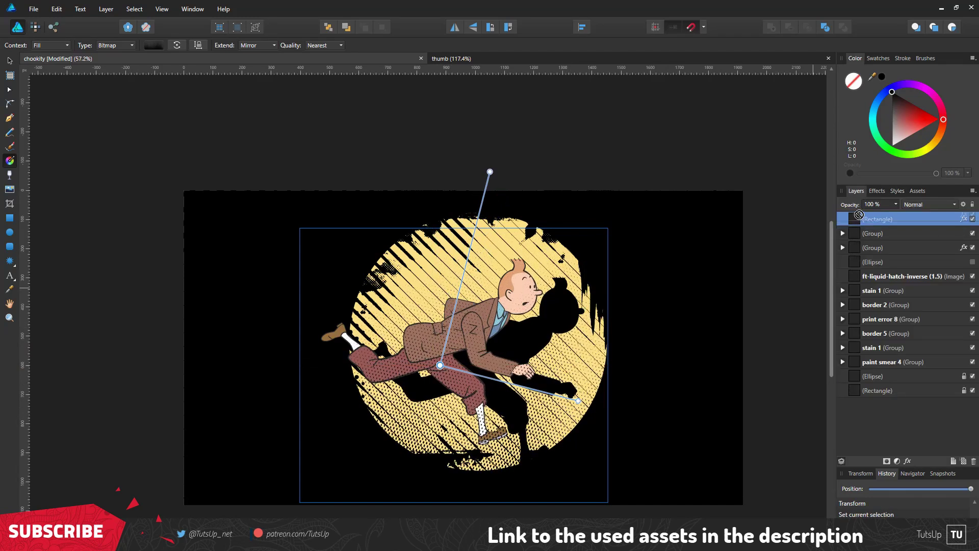
pyautogui.moveTo(860, 214); pyautogui.dragTo(873, 250)
pyautogui.scroll(2, 474, 319)
# Drop the ft-halftone-radial-02 asset onto the artwork and tuck it behind Tintin.
pyautogui.click(918, 191)
pyautogui.click(900, 204)
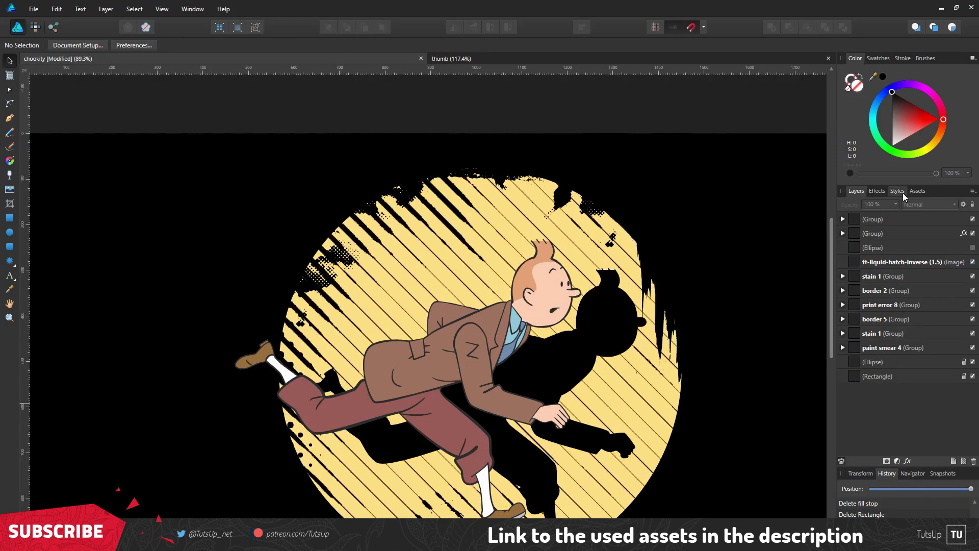
pyautogui.click(918, 191)
pyautogui.moveTo(914, 235); pyautogui.dragTo(470, 383)
pyautogui.click(856, 191)
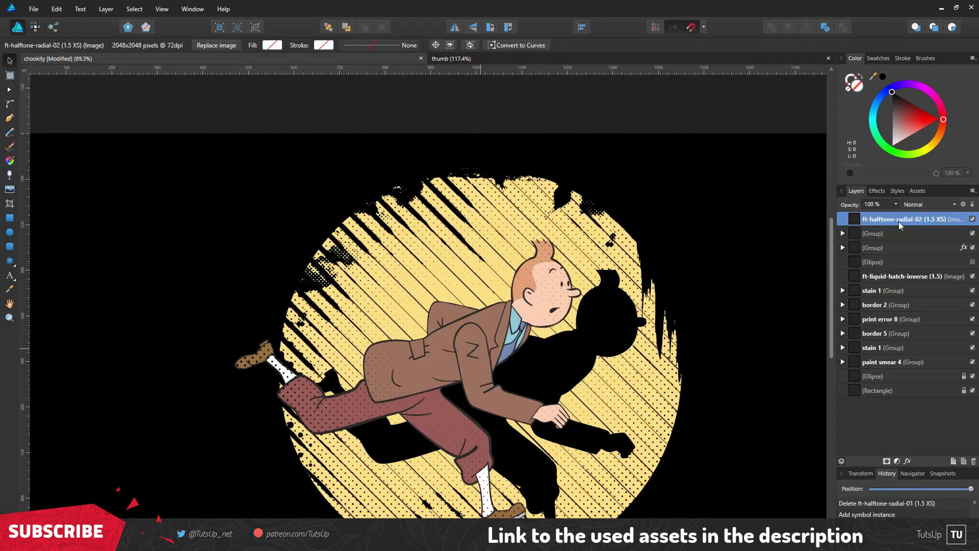
pyautogui.press('Delete')
# Try a print-error texture on the canvas, then delete it.
pyautogui.click(917, 191)
pyautogui.scroll(-5, 890, 317)
pyautogui.moveTo(853, 436)
pyautogui.mouseDown()
pyautogui.moveTo(618, 376)
pyautogui.moveTo(731, 301)
pyautogui.mouseUp()
pyautogui.press('Delete')
pyautogui.scroll(5, 852, 430)
# Shrink a spatter onto Tintin's jacket and colour it with the spotlight's sampled yellow.
pyautogui.click(950, 337)
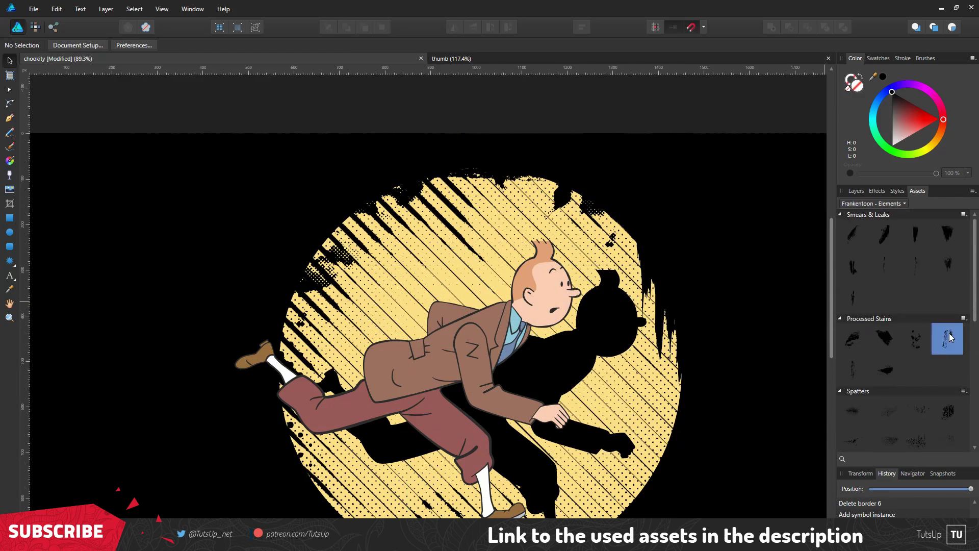
pyautogui.scroll(-3, 950, 337)
pyautogui.moveTo(944, 320)
pyautogui.mouseDown()
pyautogui.moveTo(483, 324)
pyautogui.moveTo(388, 388)
pyautogui.mouseUp()
pyautogui.moveTo(306, 408); pyautogui.dragTo(398, 364)
pyautogui.click(856, 191)
pyautogui.moveTo(873, 77)
pyautogui.mouseDown()
pyautogui.moveTo(520, 245)
pyautogui.moveTo(550, 452)
pyautogui.mouseUp()
# Apply the RND. G-1 style to the jacket spatter.
pyautogui.click(897, 190)
pyautogui.click(926, 365)
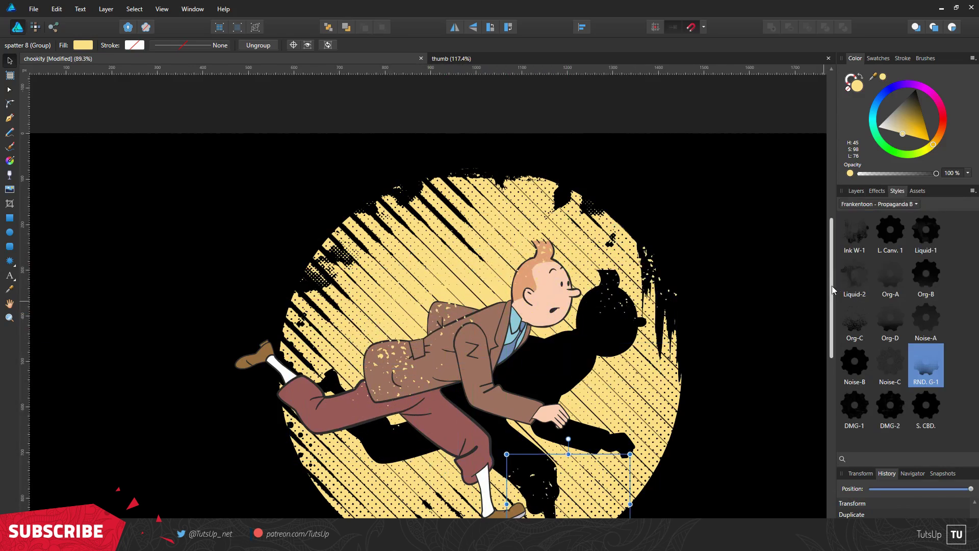
pyautogui.click(451, 311)
pyautogui.click(917, 191)
# Drop a spatter asset onto Tintin's trousers.
pyautogui.moveTo(917, 318); pyautogui.dragTo(332, 431)
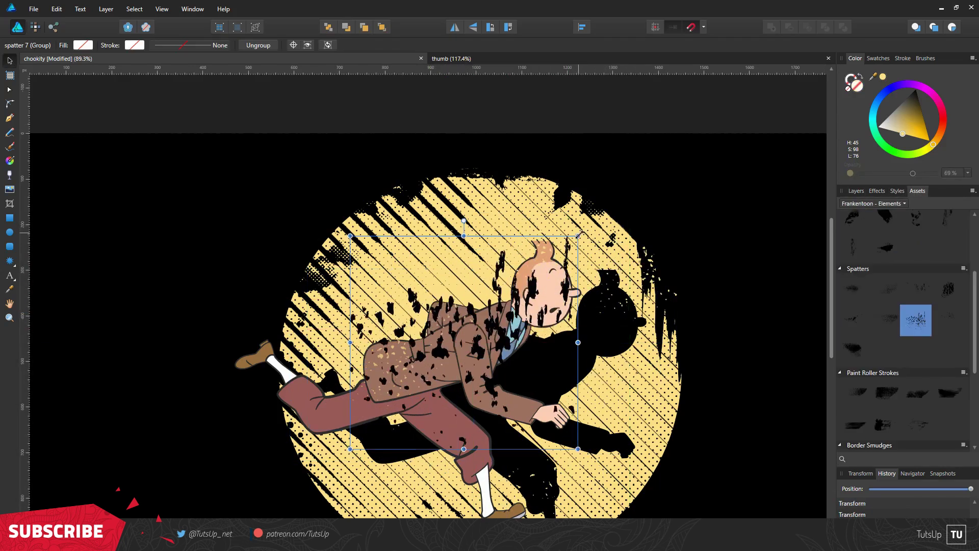
pyautogui.scroll(1, 438, 411)
pyautogui.scroll(-1, 437, 411)
pyautogui.scroll(-1, 438, 411)
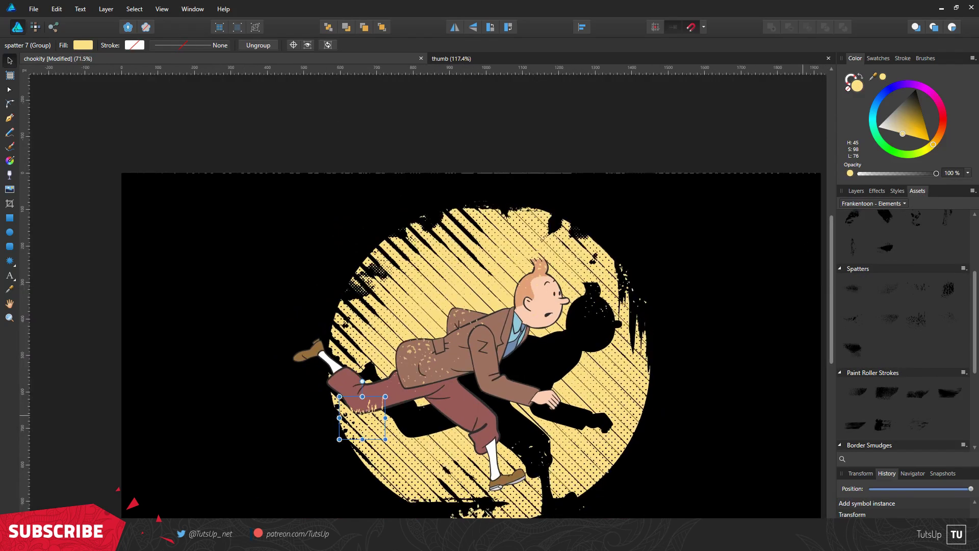
# Add the ft-ink-wash texture over the circle with a yellow Color Overlay.
pyautogui.click(893, 240)
pyautogui.moveTo(853, 228); pyautogui.dragTo(561, 357)
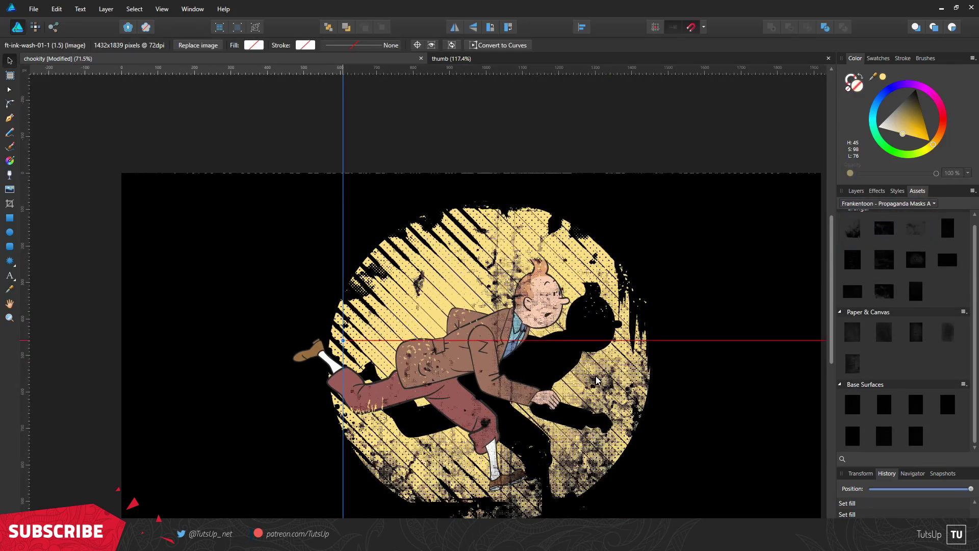
pyautogui.click(878, 191)
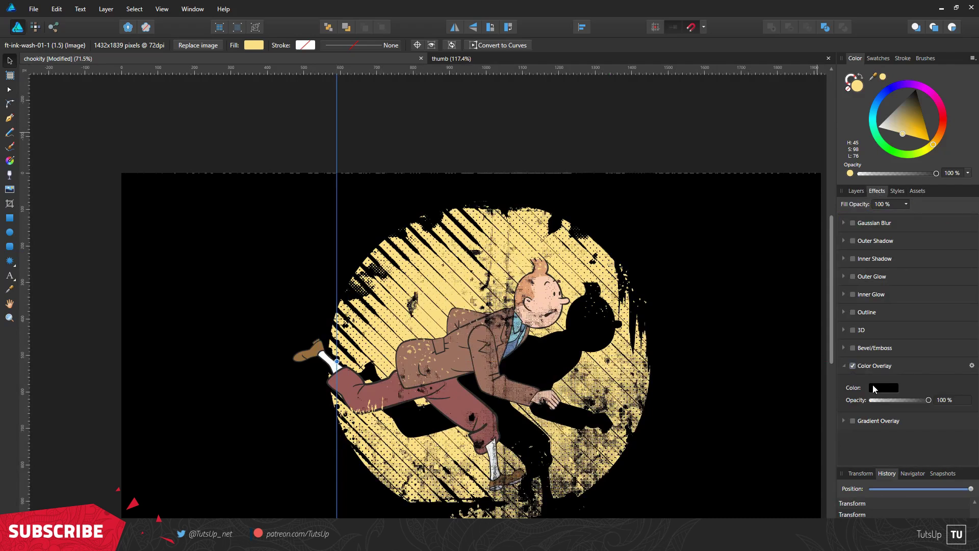
pyautogui.click(883, 388)
# Move the spotlight Ellipse to the top and clip the ink wash inside it.
pyautogui.click(857, 191)
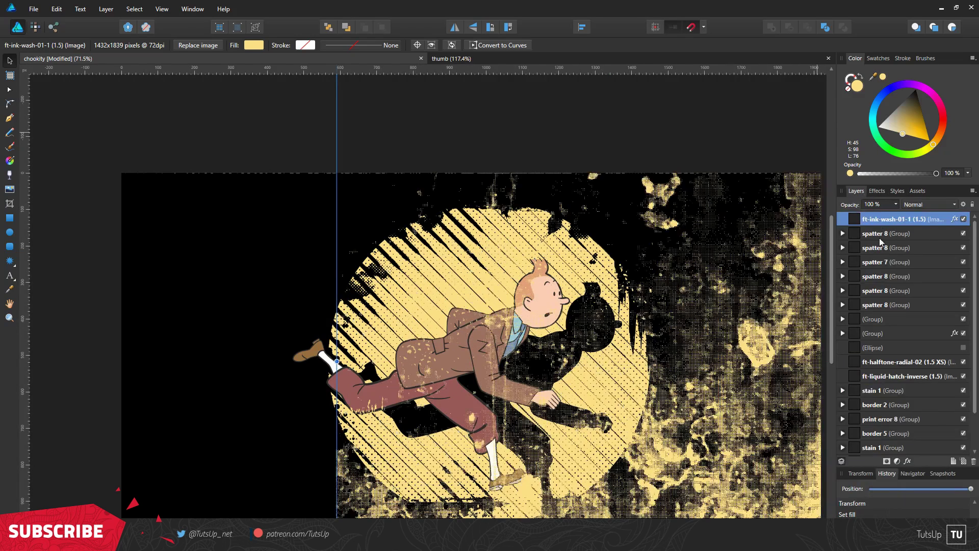
pyautogui.moveTo(873, 433); pyautogui.dragTo(898, 224)
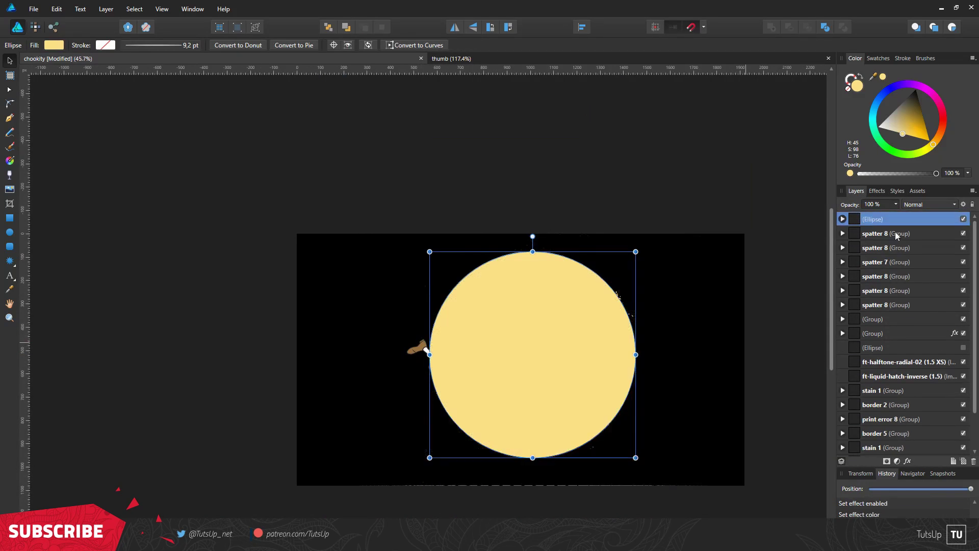
pyautogui.click(898, 233)
pyautogui.scroll(-3, 535, 455)
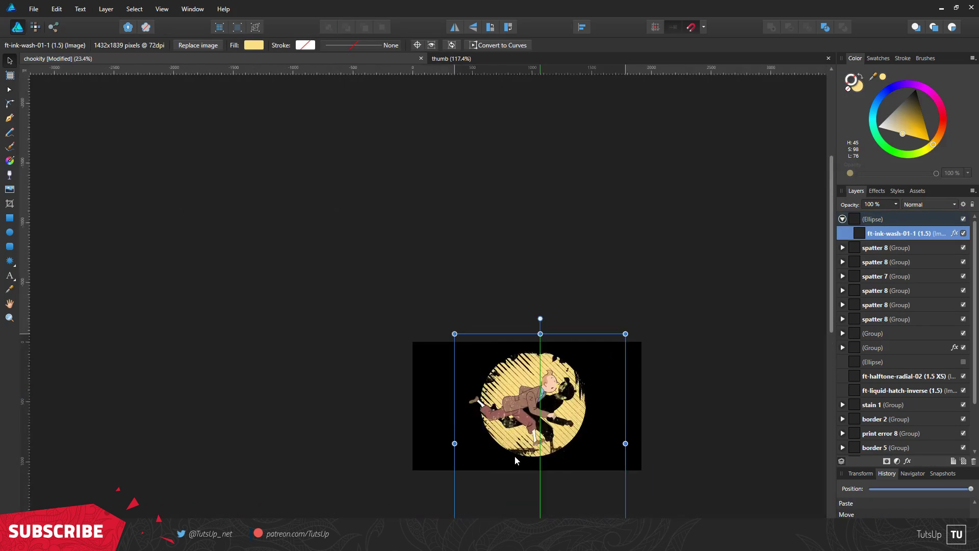
pyautogui.moveTo(516, 452); pyautogui.dragTo(566, 441)
pyautogui.scroll(5, 566, 441)
# Darken the brown fill of the character's jacket on the colour wheel.
pyautogui.scroll(3, 516, 314)
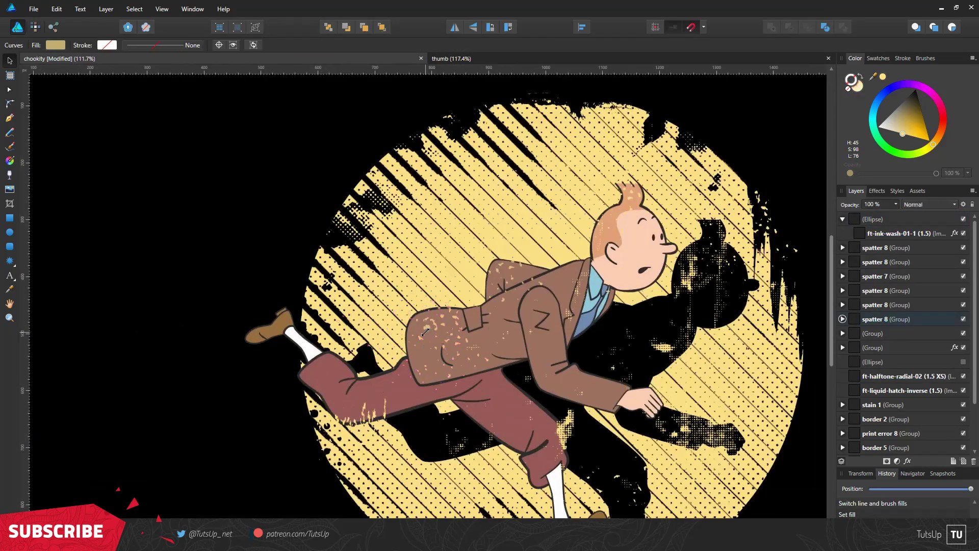
pyautogui.click(516, 315)
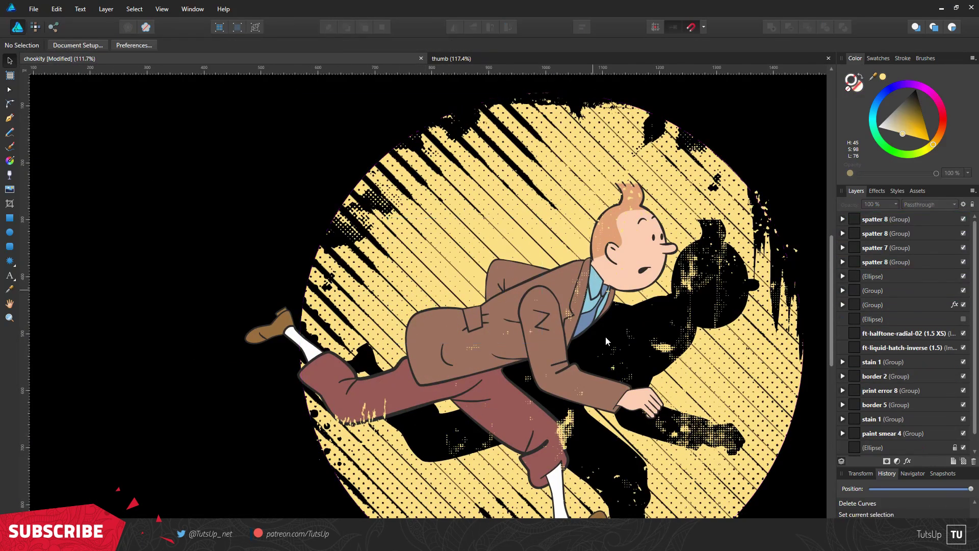
pyautogui.scroll(1, 488, 219)
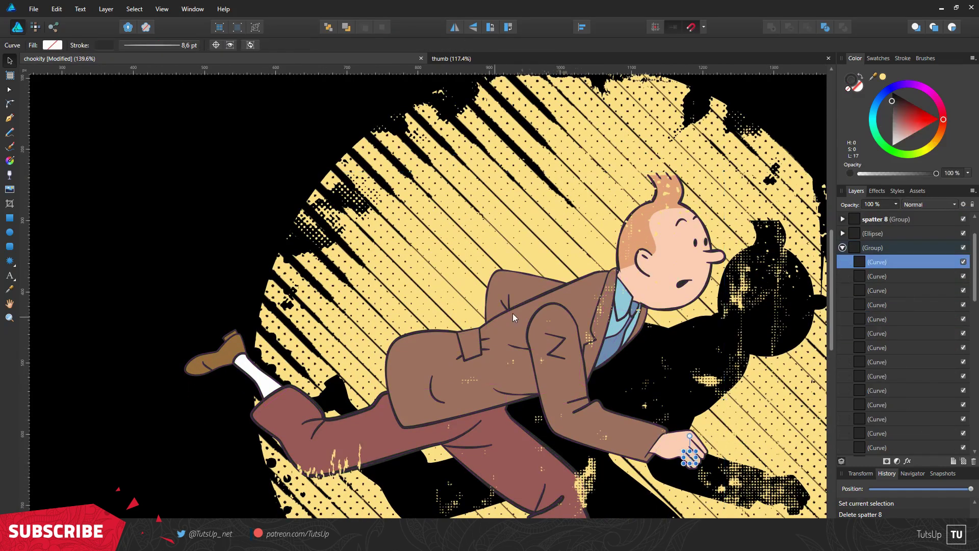
pyautogui.click(414, 334)
pyautogui.scroll(-3, 414, 330)
pyautogui.click(362, 321)
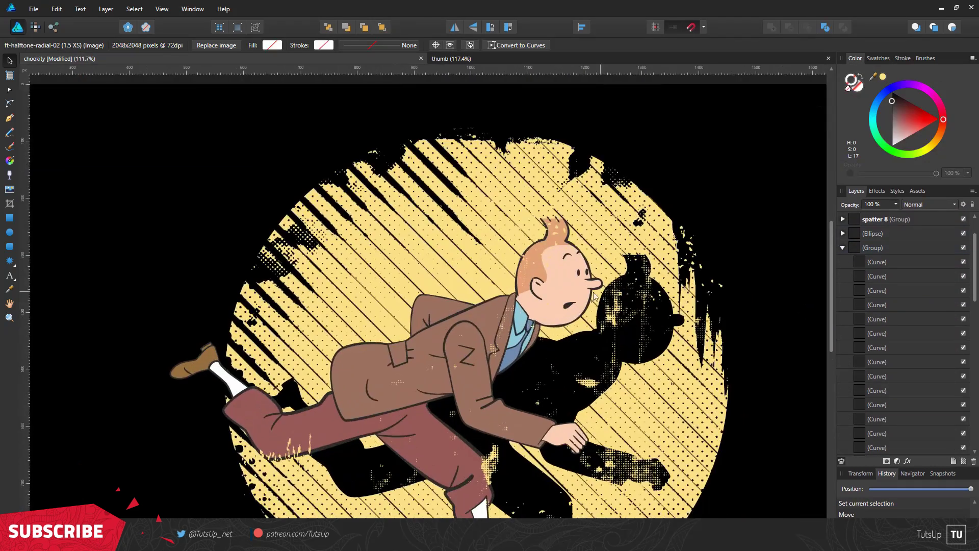
pyautogui.scroll(2, 567, 292)
pyautogui.scroll(1, 568, 292)
pyautogui.click(426, 348)
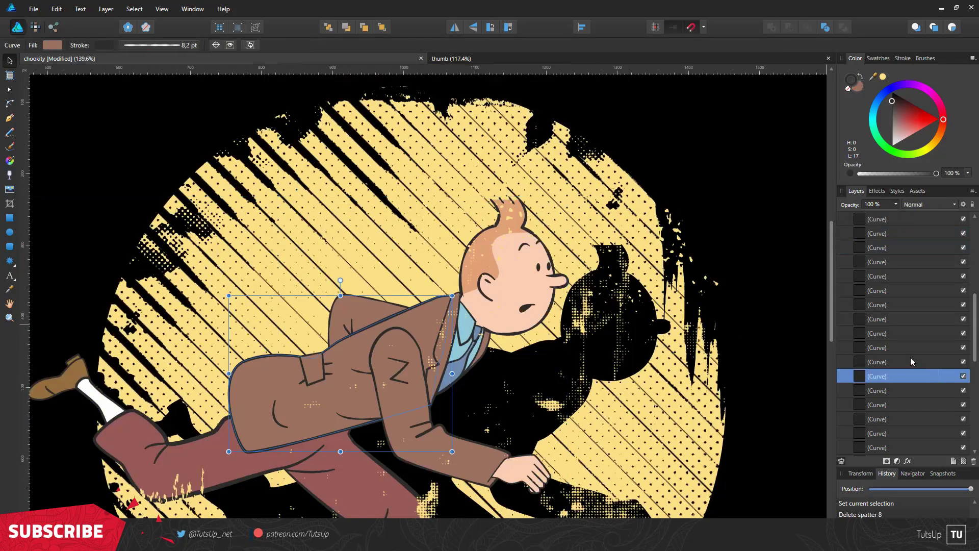
pyautogui.moveTo(906, 113); pyautogui.dragTo(910, 111)
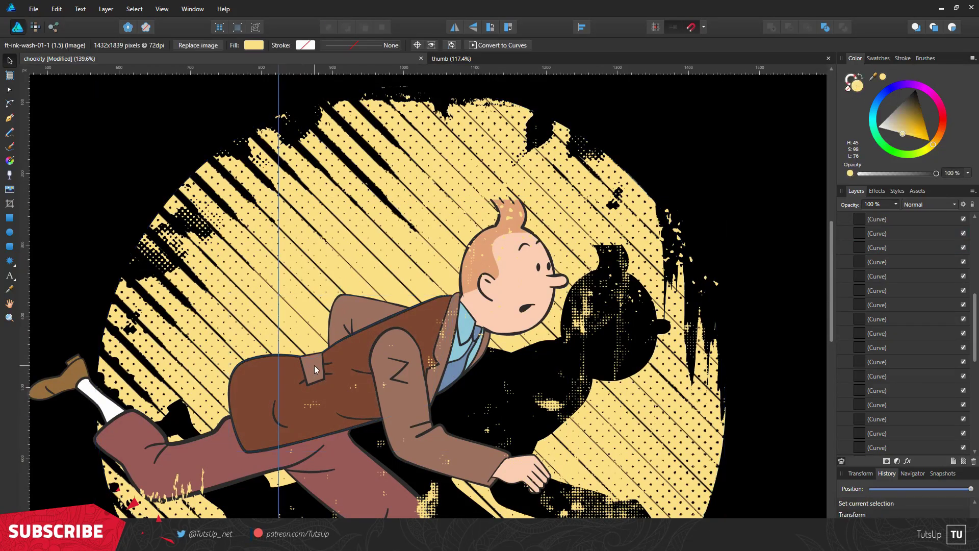
# Step through the character's shirt, pocket and clothing layers to locate the trousers.
pyautogui.click(447, 327)
pyautogui.click(890, 319)
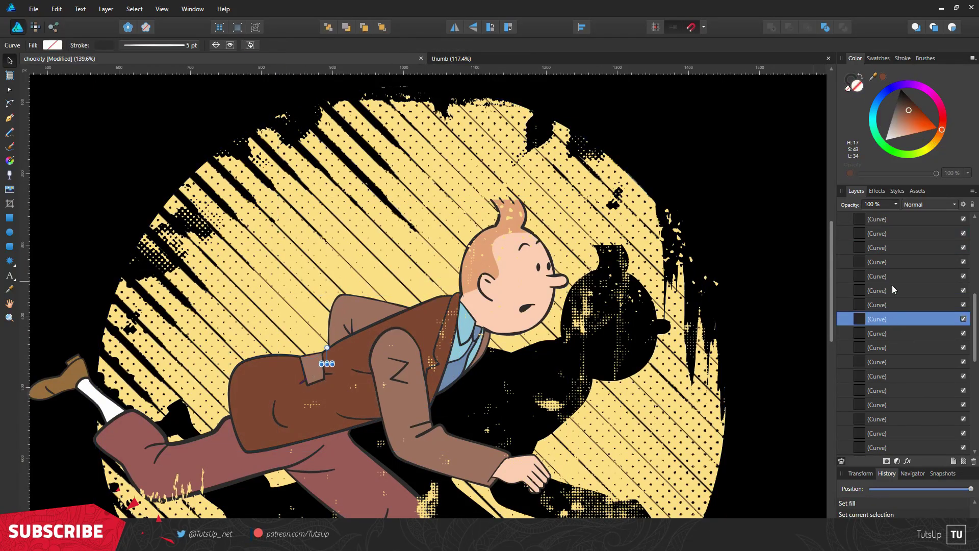
pyautogui.click(899, 389)
pyautogui.click(893, 263)
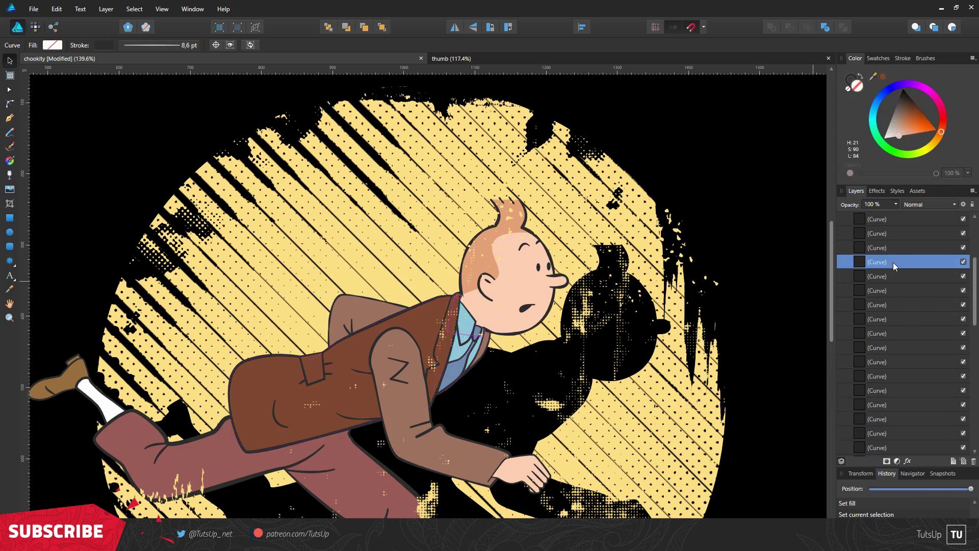
pyautogui.click(890, 347)
pyautogui.click(895, 305)
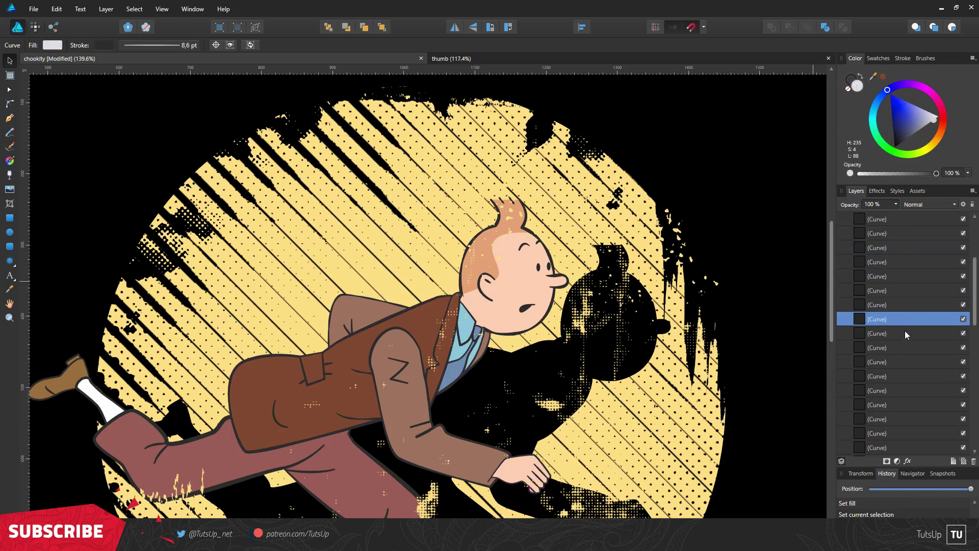
pyautogui.click(901, 361)
pyautogui.click(907, 291)
pyautogui.click(908, 347)
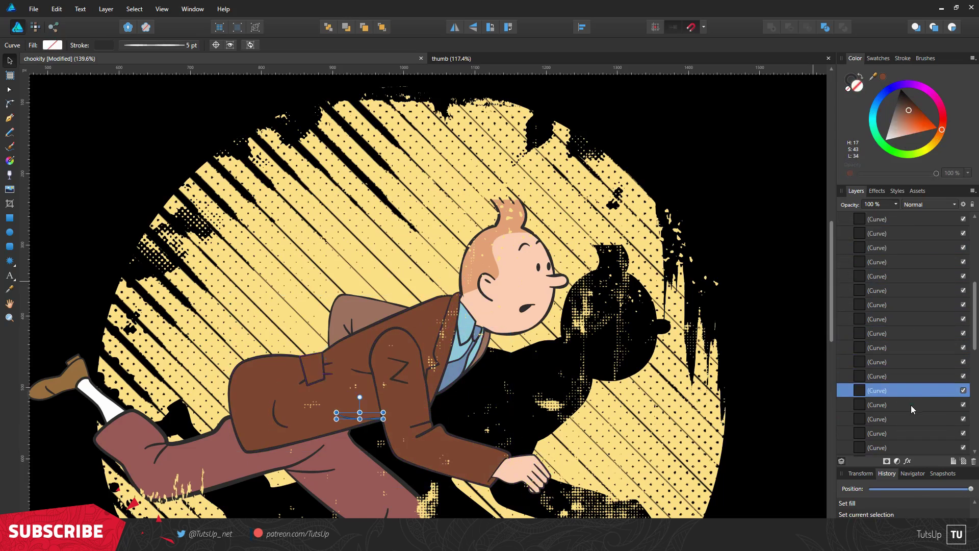
pyautogui.click(905, 306)
pyautogui.click(904, 376)
pyautogui.click(904, 404)
pyautogui.scroll(-2, 904, 403)
pyautogui.click(897, 304)
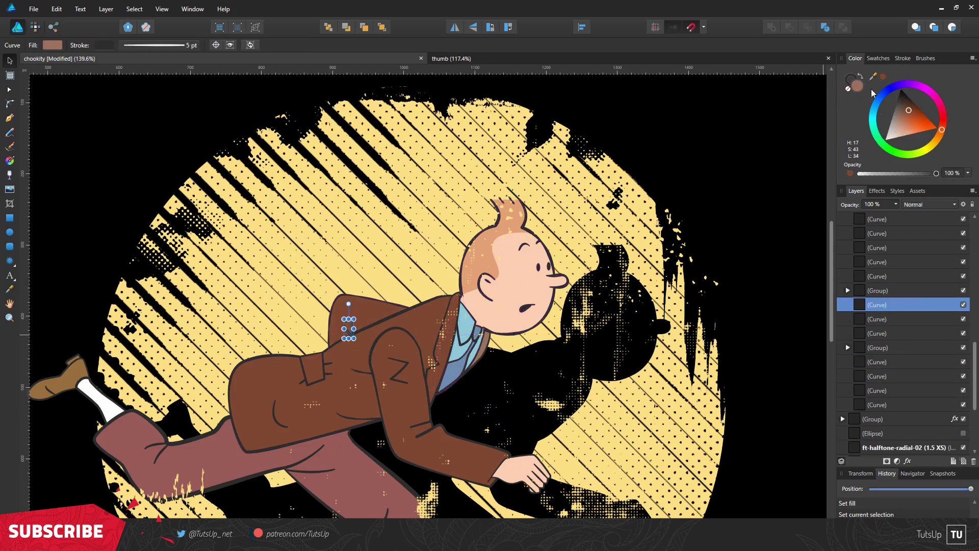
pyautogui.scroll(-3, 408, 306)
# Inspect the ink-wash texture, the jacket's nodes and the shoe shape.
pyautogui.click(288, 352)
pyautogui.scroll(5, 288, 352)
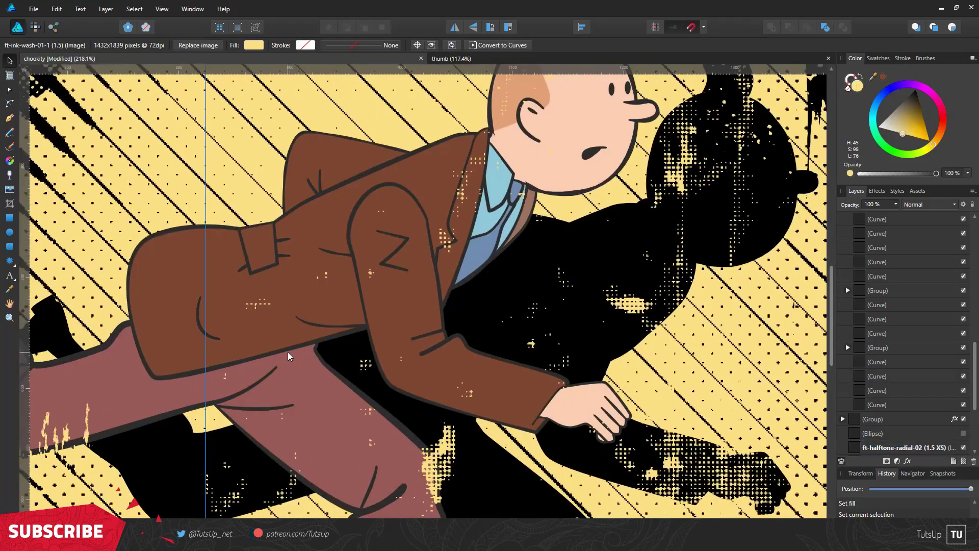
pyautogui.press('a')
pyautogui.click(153, 371)
pyautogui.scroll(-3, 425, 338)
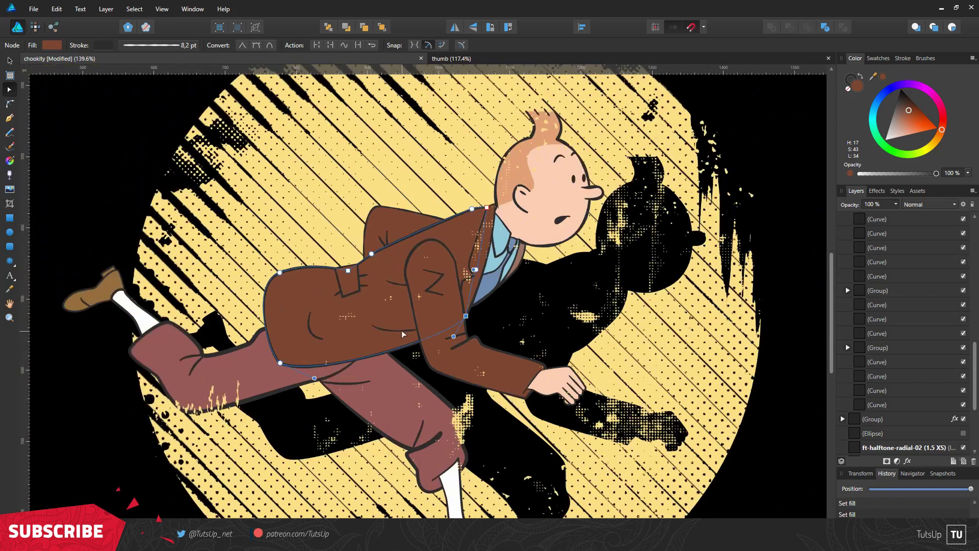
pyautogui.click(415, 408)
pyautogui.scroll(3, 415, 408)
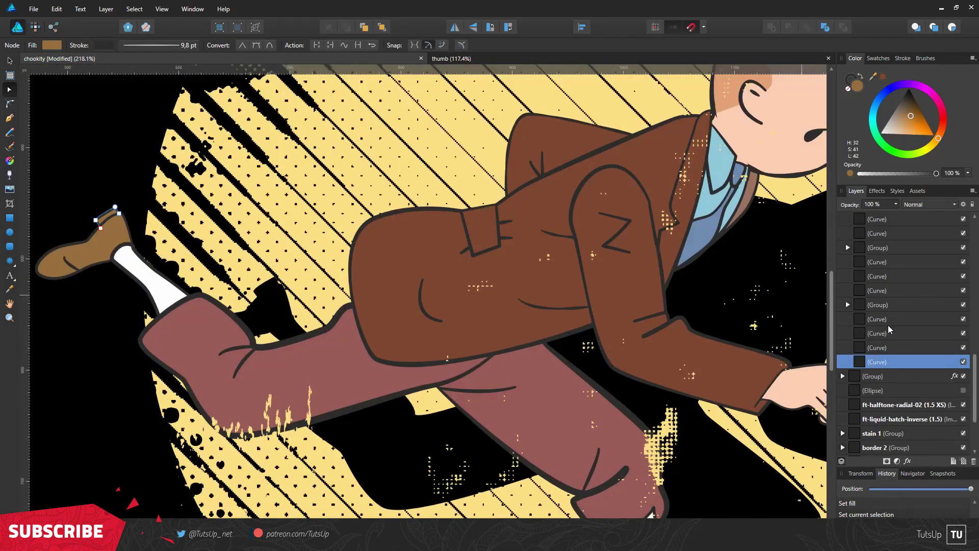
# Shift both trouser curves to a deeper red on the colour wheel.
pyautogui.click(882, 333)
pyautogui.keyDown('shift'); pyautogui.click(882, 348); pyautogui.keyUp('shift')
pyautogui.moveTo(902, 132); pyautogui.dragTo(909, 114)
pyautogui.scroll(-4, 424, 306)
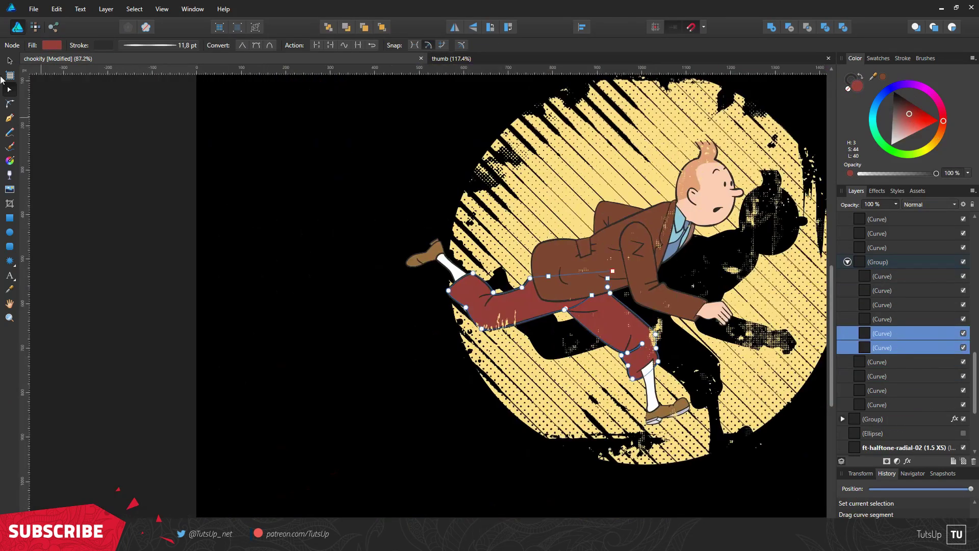
# Select the background Rectangle and sample a dark grey colour for it.
pyautogui.press('v')
pyautogui.click(345, 230)
pyautogui.scroll(2, 507, 326)
pyautogui.scroll(-3, 655, 357)
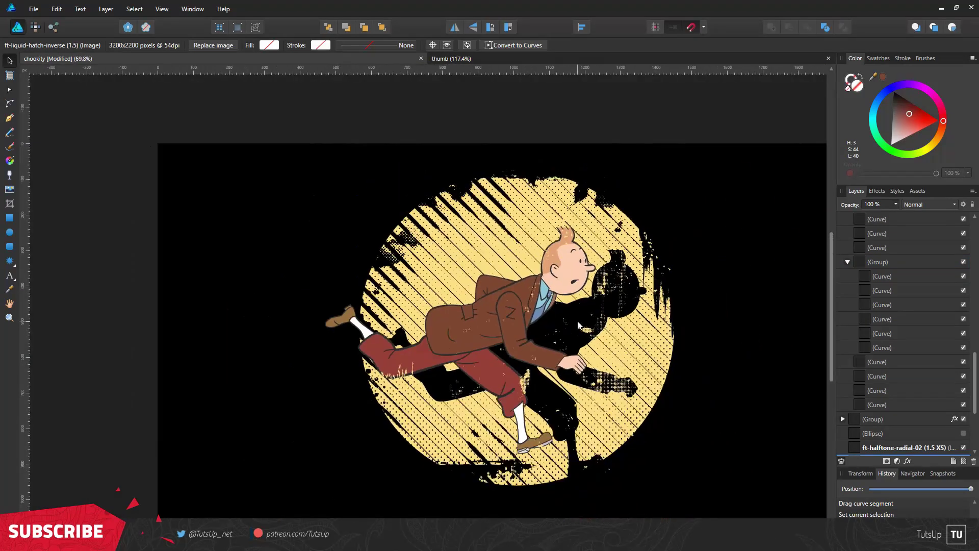
pyautogui.scroll(-5, 898, 357)
pyautogui.click(878, 447)
pyautogui.press('i')
pyautogui.click(443, 296)
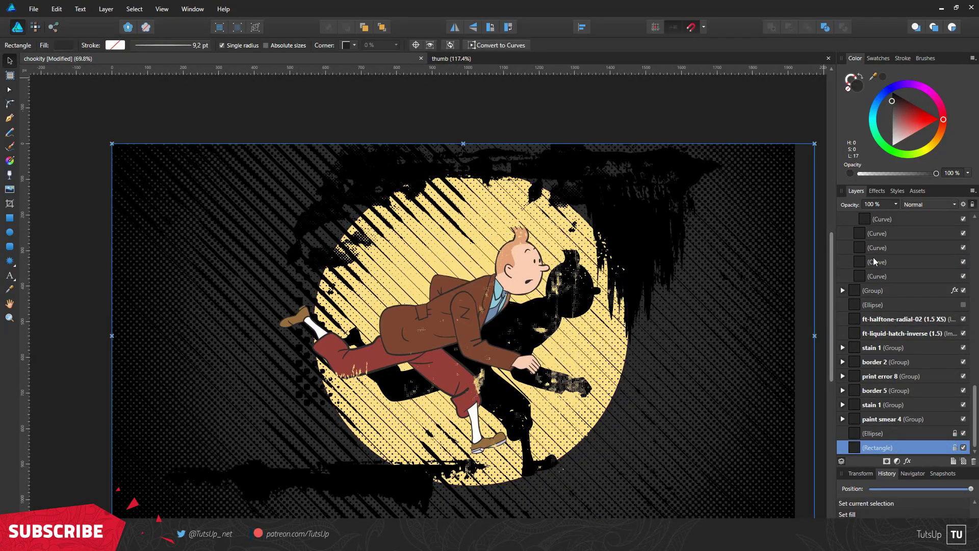
# Fill the background dark grey, then check the shadow group's Color Overlay colour.
pyautogui.click(891, 421)
pyautogui.keyDown('shift'); pyautogui.click(895, 390); pyautogui.keyUp('shift')
pyautogui.click(898, 348)
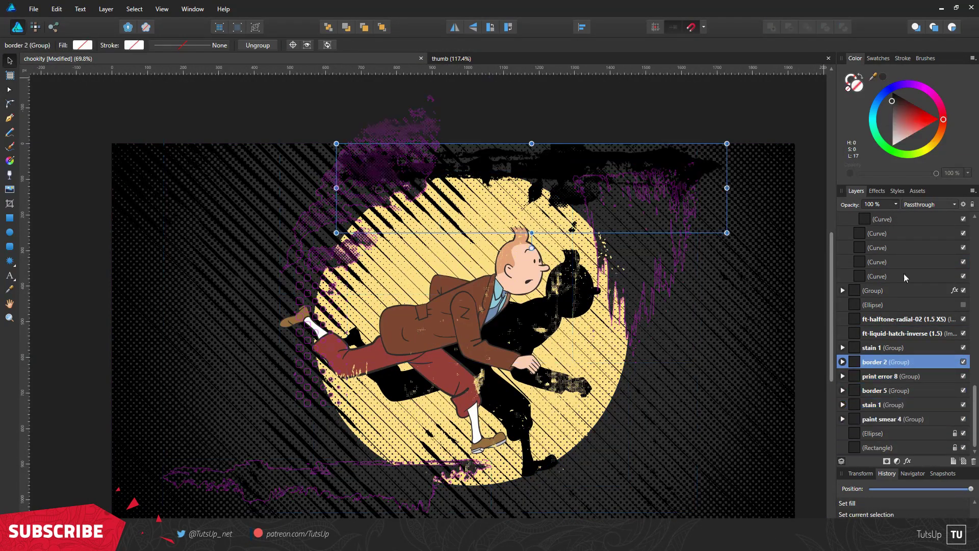
pyautogui.keyDown('shift'); pyautogui.click(898, 318); pyautogui.keyUp('shift')
pyautogui.click(887, 290)
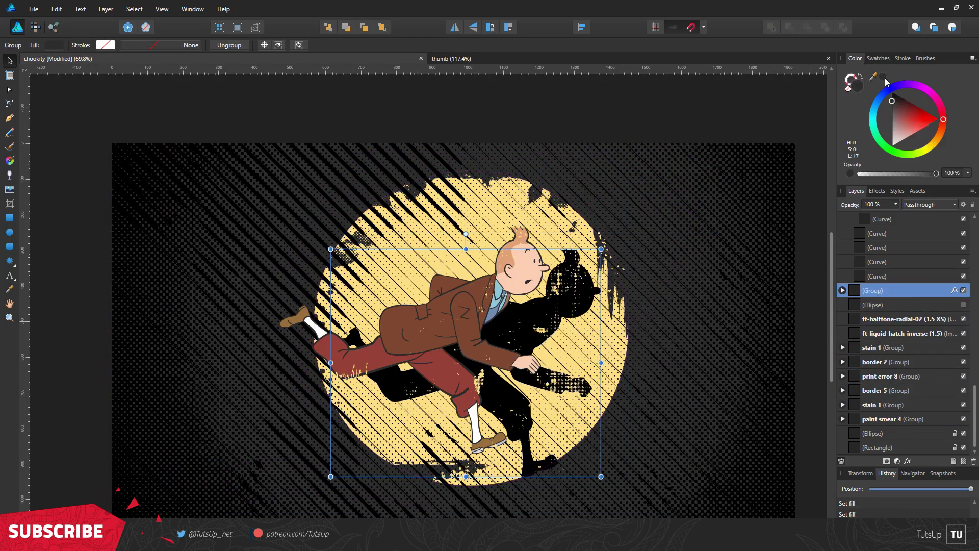
pyautogui.click(878, 191)
pyautogui.click(884, 387)
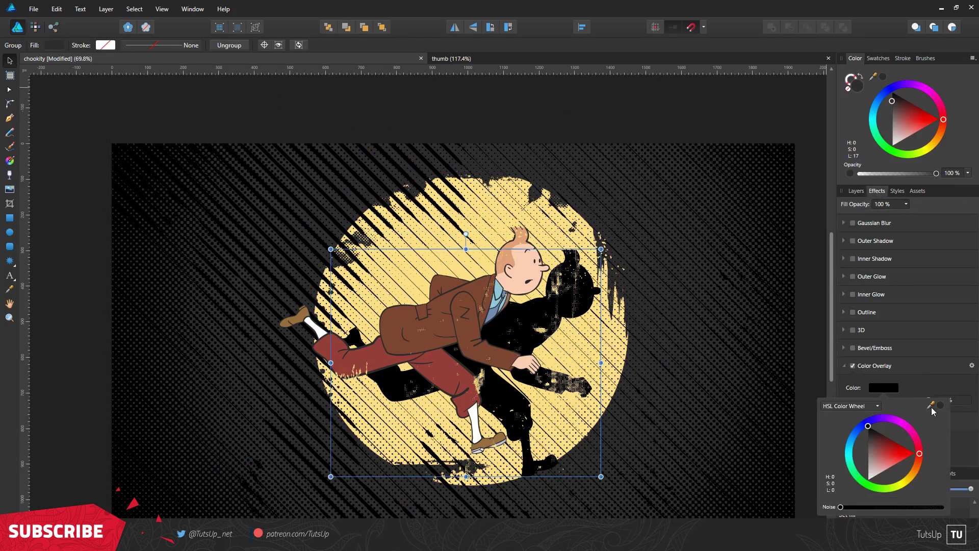
pyautogui.click(857, 190)
# Inspect the spatter 8 group, the spotlight ellipse and the ft-liquid-hatch-inverse image.
pyautogui.click(875, 220)
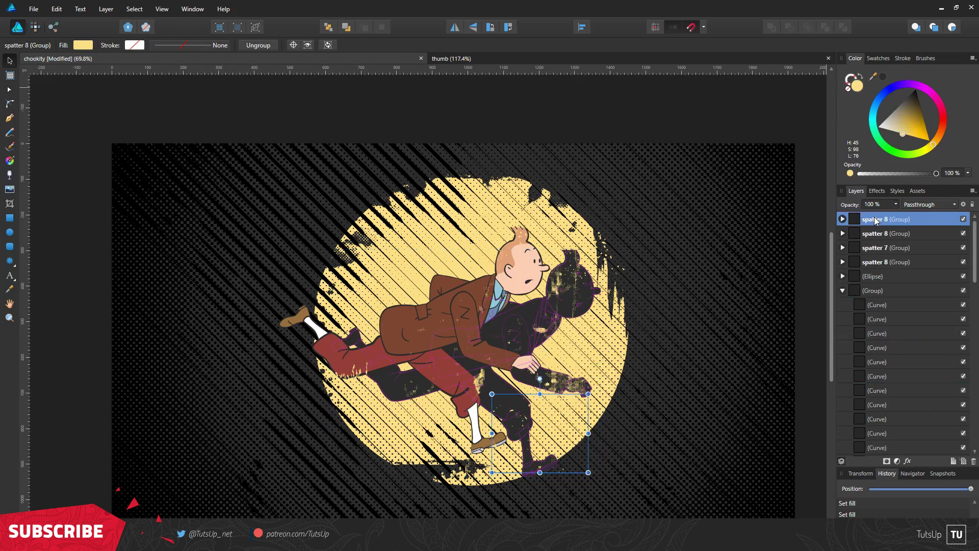
pyautogui.click(892, 278)
pyautogui.click(266, 201)
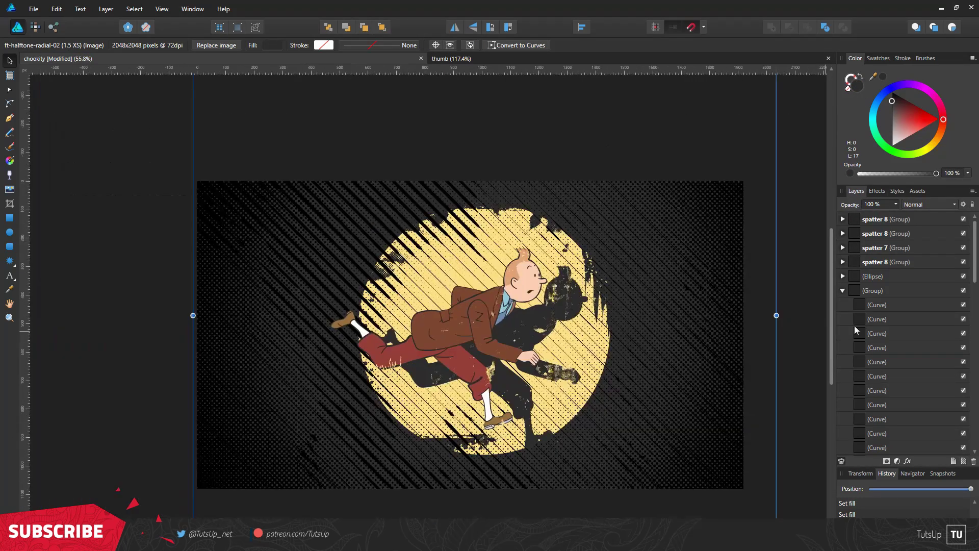
pyautogui.click(895, 276)
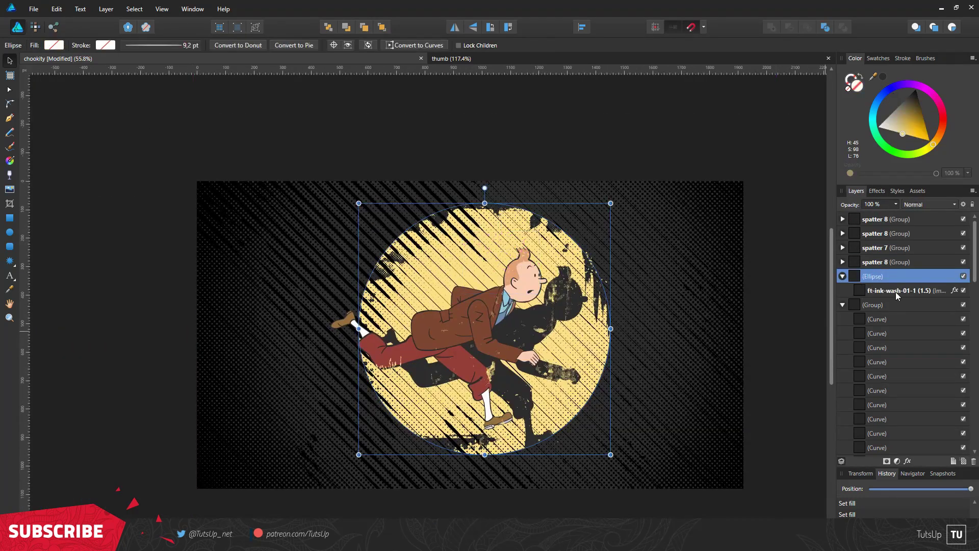
pyautogui.click(897, 291)
pyautogui.click(898, 334)
# Nudge the ft-halftone-radial-02 texture slightly to the left.
pyautogui.scroll(-3, 770, 334)
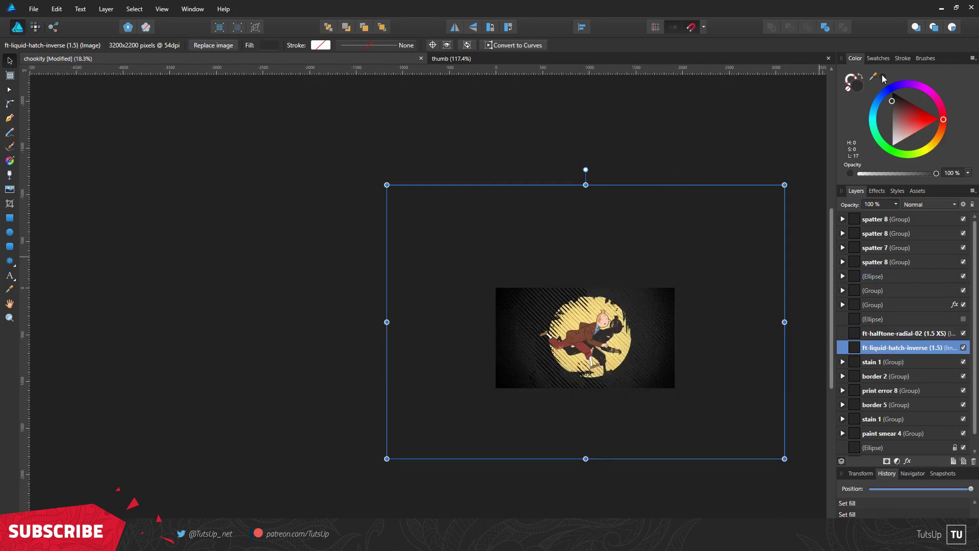
pyautogui.click(908, 362)
pyautogui.scroll(3, 606, 357)
pyautogui.click(886, 447)
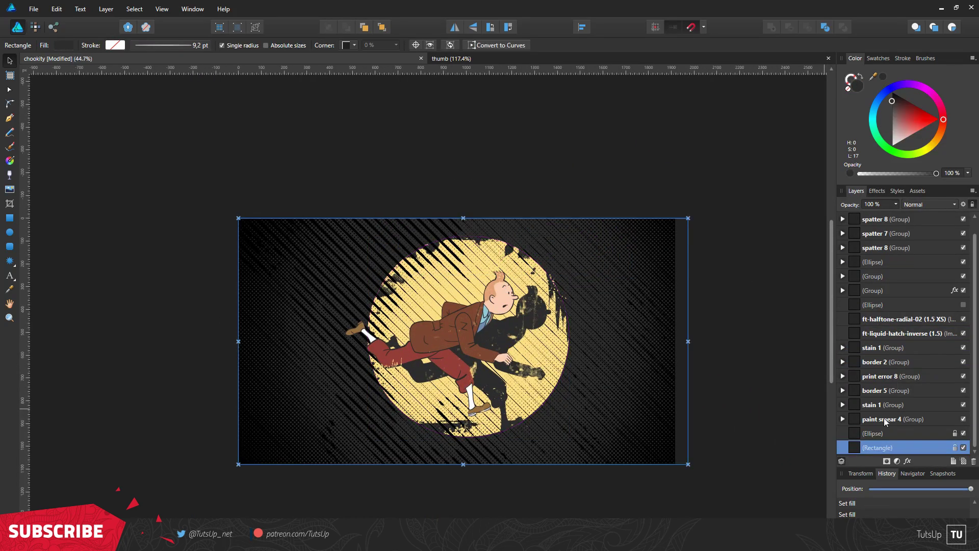
pyautogui.click(902, 404)
pyautogui.click(898, 376)
pyautogui.click(898, 347)
pyautogui.click(898, 319)
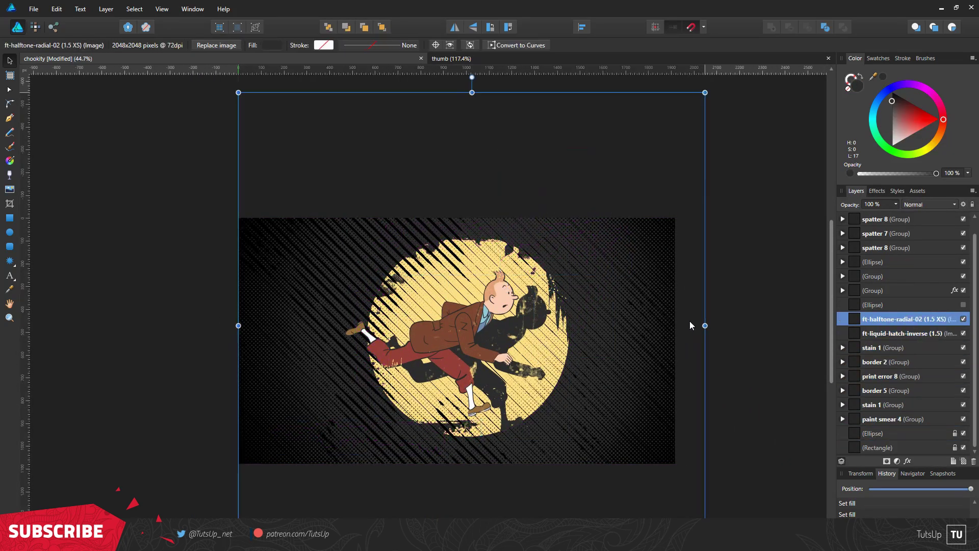
pyautogui.moveTo(691, 322); pyautogui.dragTo(686, 322)
# Review the halftone image's effects and browse the layer stack around it.
pyautogui.click(876, 189)
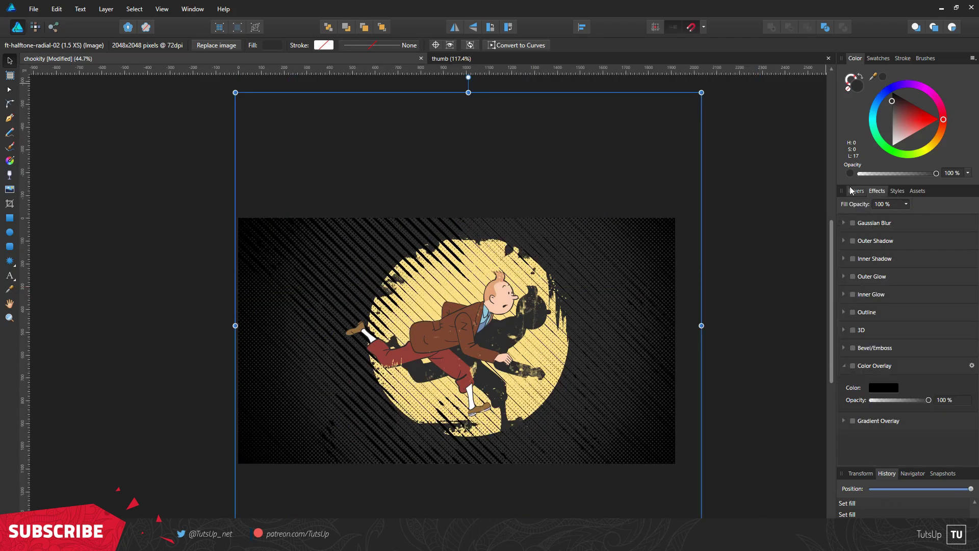
pyautogui.click(896, 298)
pyautogui.click(914, 276)
pyautogui.click(926, 247)
pyautogui.click(914, 220)
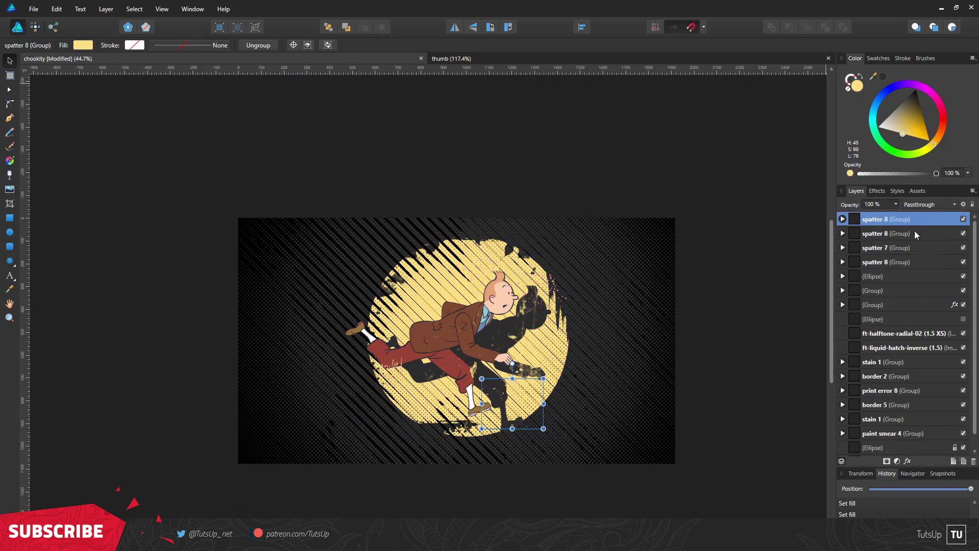
pyautogui.click(910, 276)
pyautogui.click(892, 304)
pyautogui.click(883, 333)
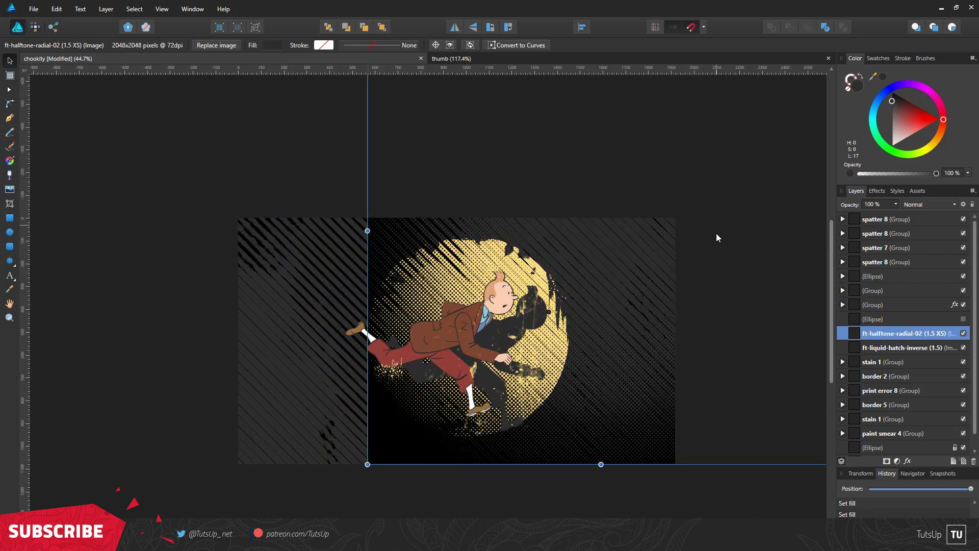
# Tidy the halftone layer's name and enable a dark Color Overlay on the hatch texture.
pyautogui.doubleClick(877, 334)
pyautogui.press('Return')
pyautogui.click(878, 190)
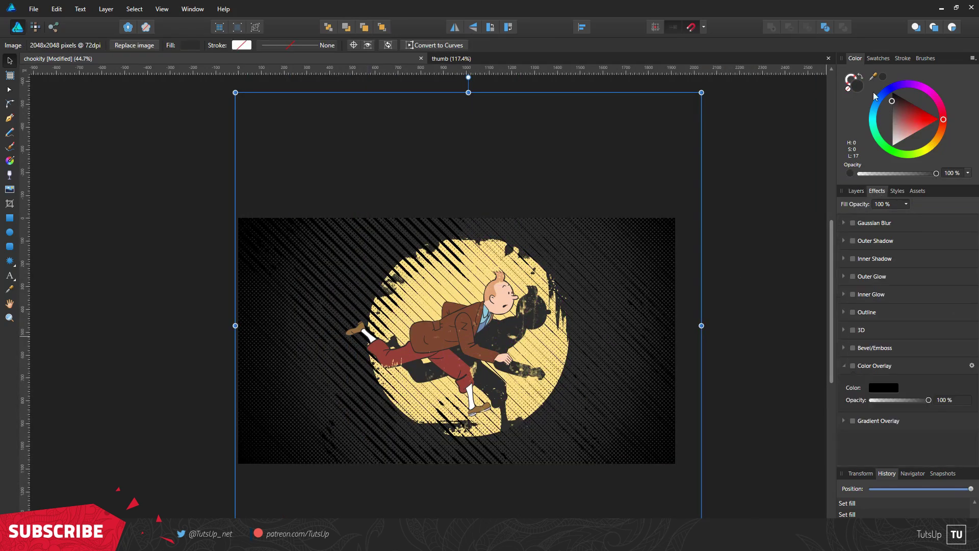
pyautogui.click(857, 190)
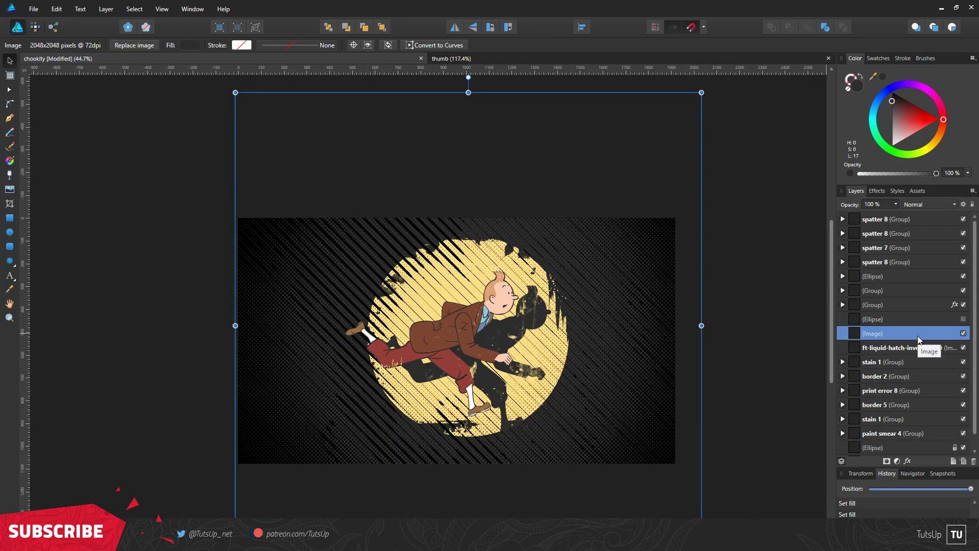
pyautogui.doubleClick(877, 333)
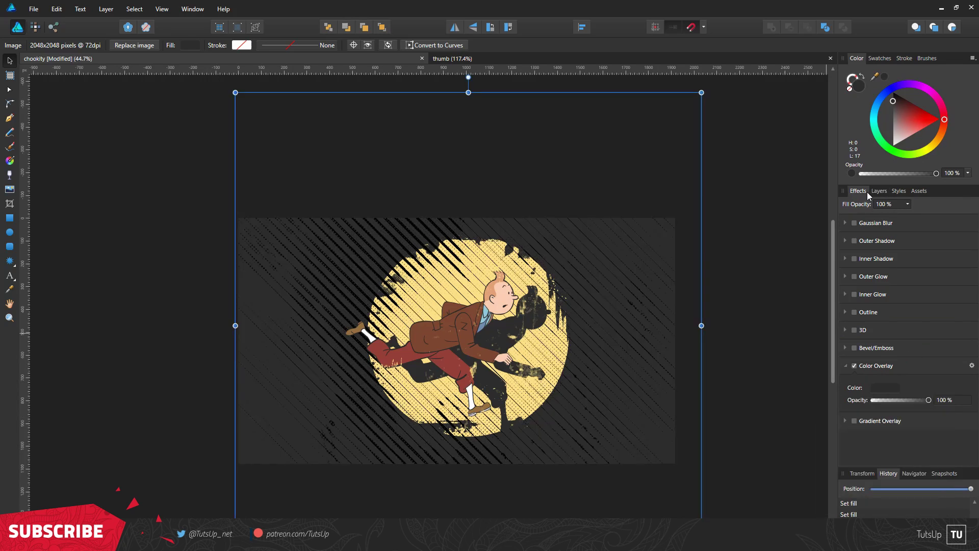
pyautogui.click(885, 392)
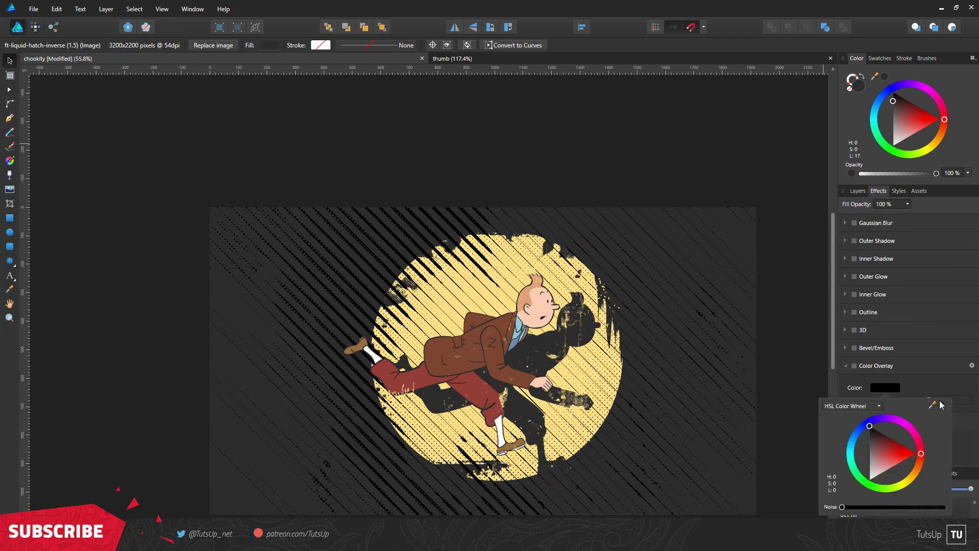
pyautogui.scroll(2, 622, 235)
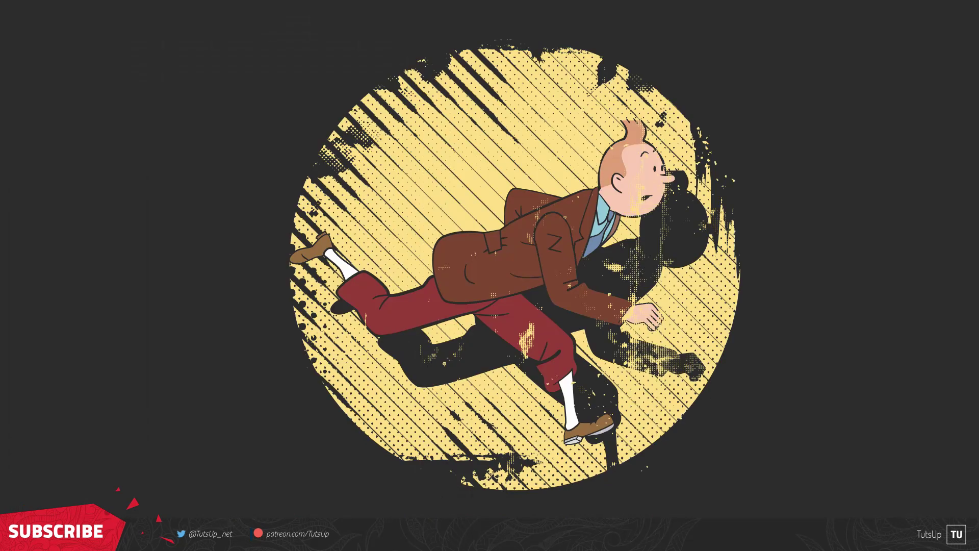